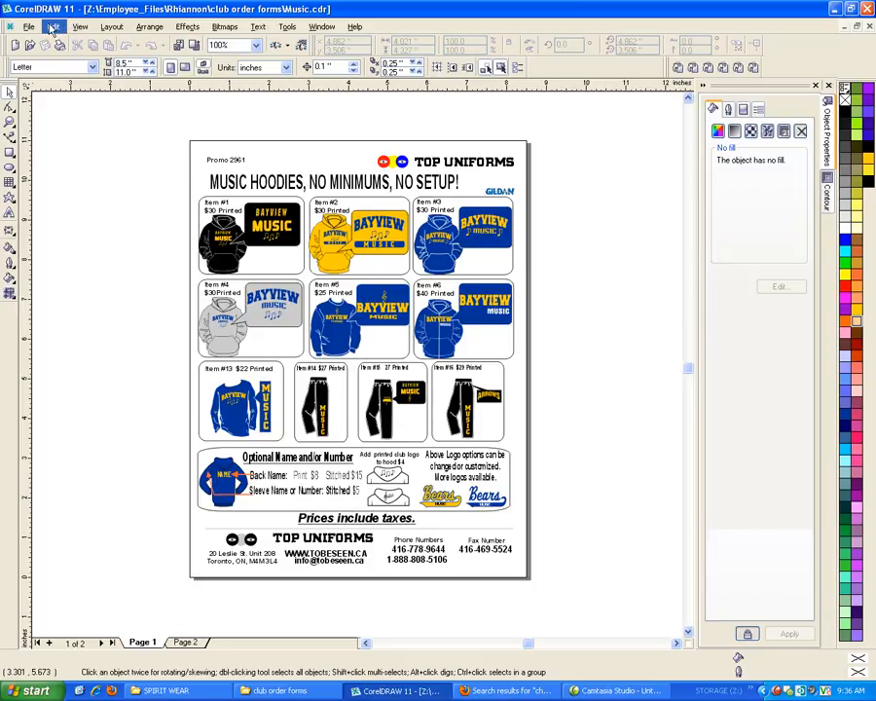
Replace all occurrences of MUSIC with CHESS CLUB throughout the flyer, with case matching enabled
left_click(52, 27)
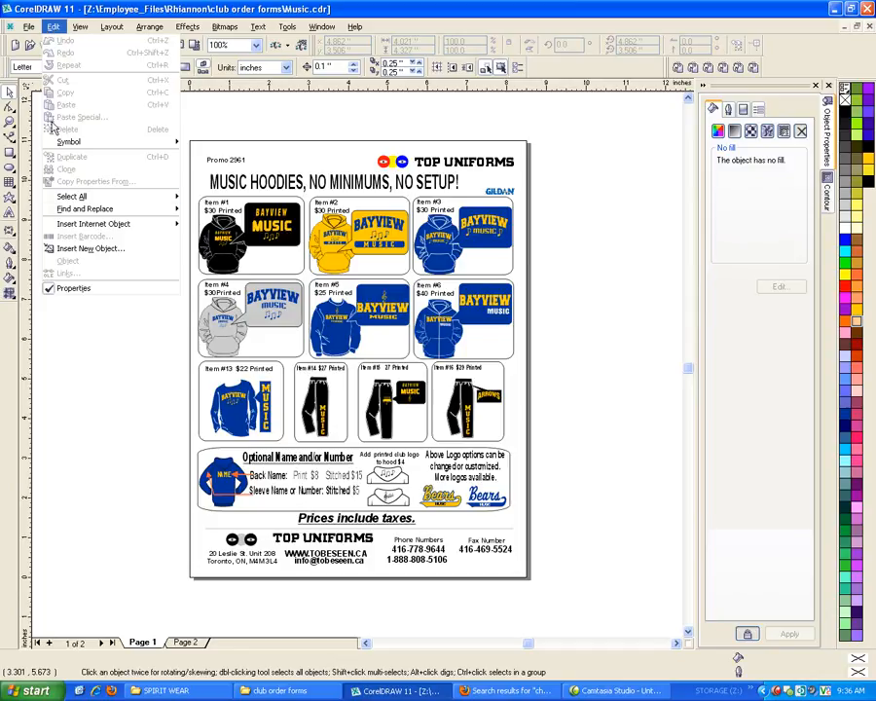
mouse_move(76, 212)
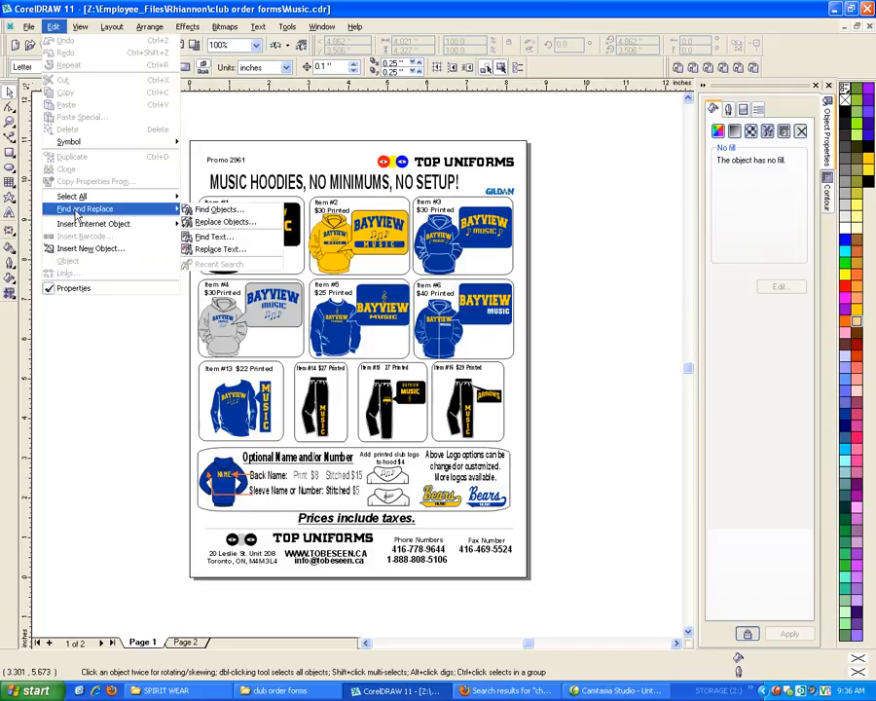
left_click(257, 251)
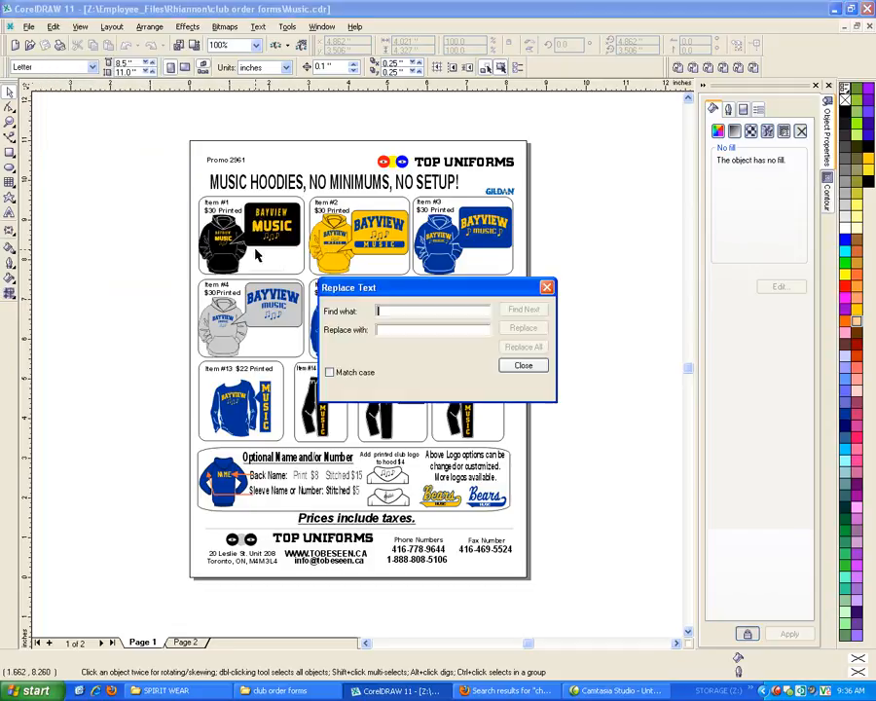
left_click_drag(392, 287, 609, 293)
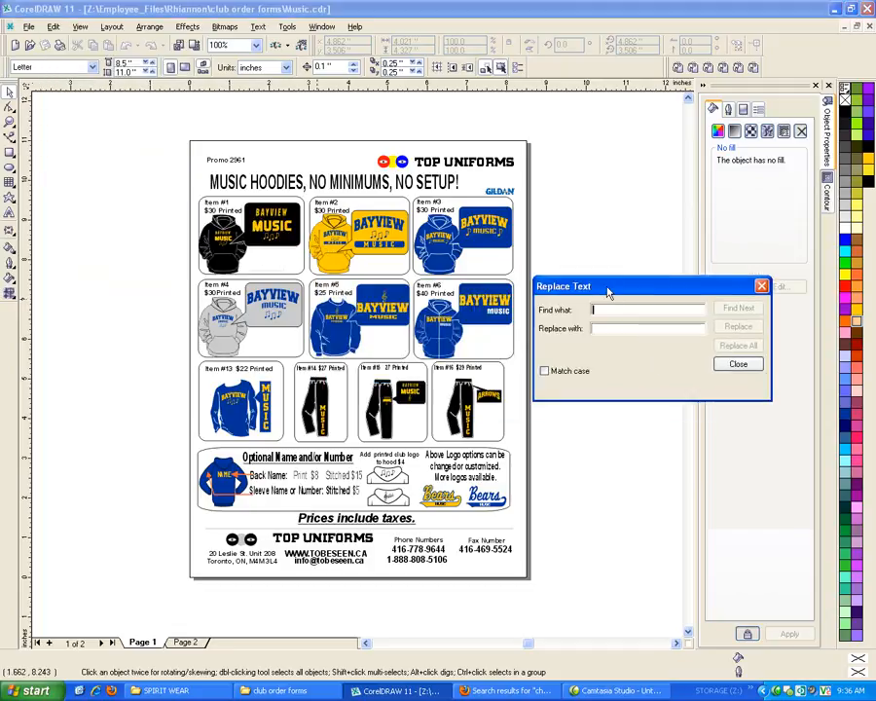
left_click(545, 372)
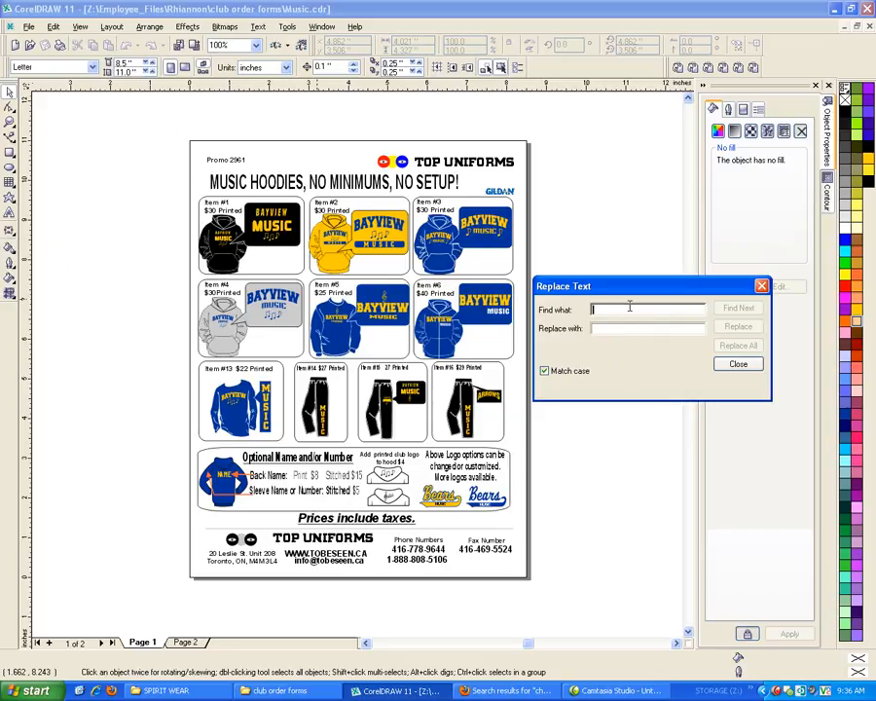
type("MUSIC")
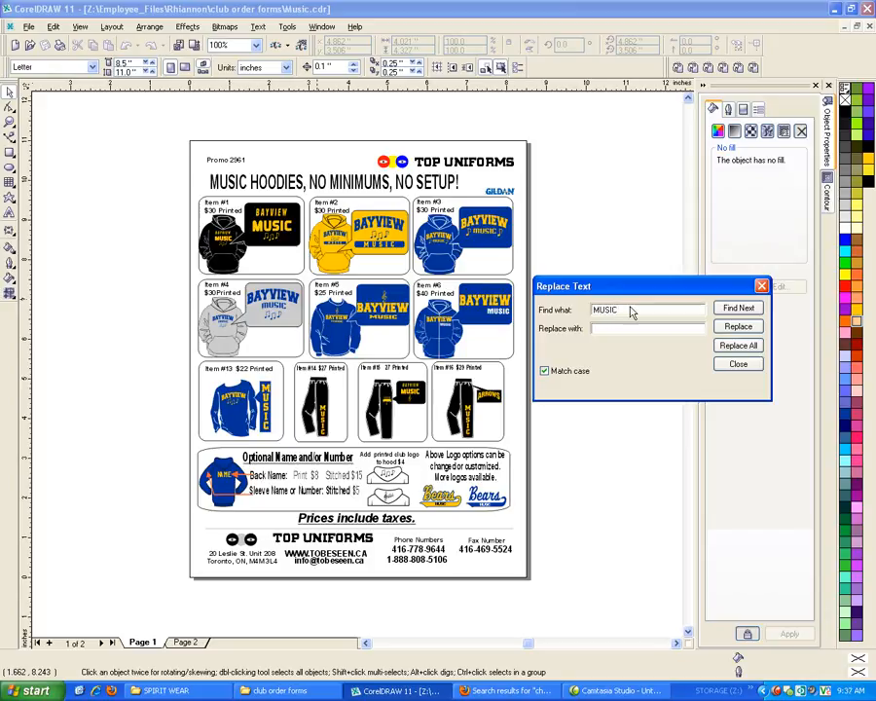
left_click(612, 329)
left_click(725, 350)
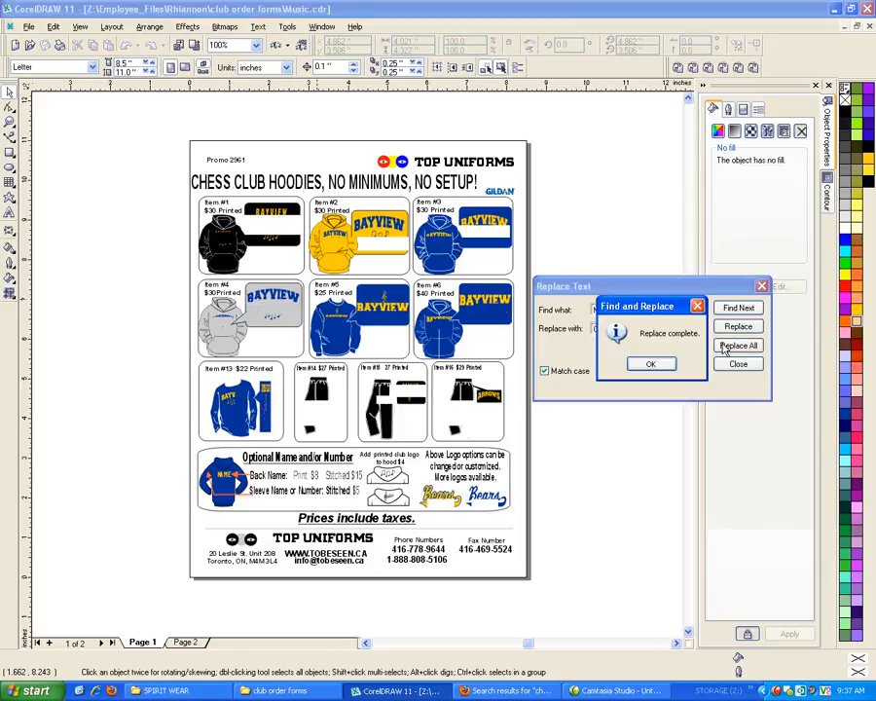
key("Return")
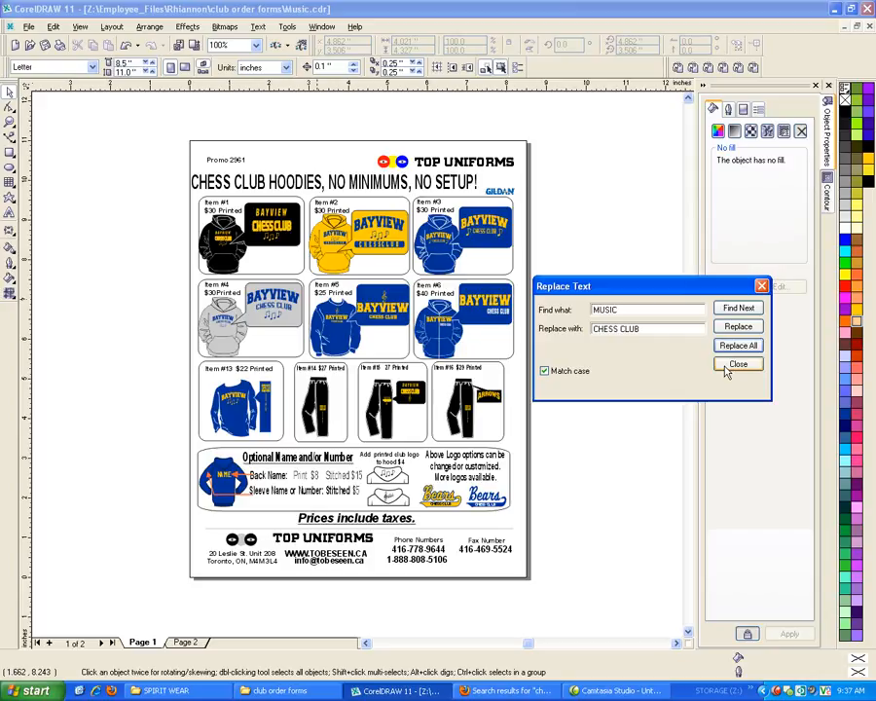
left_click(737, 365)
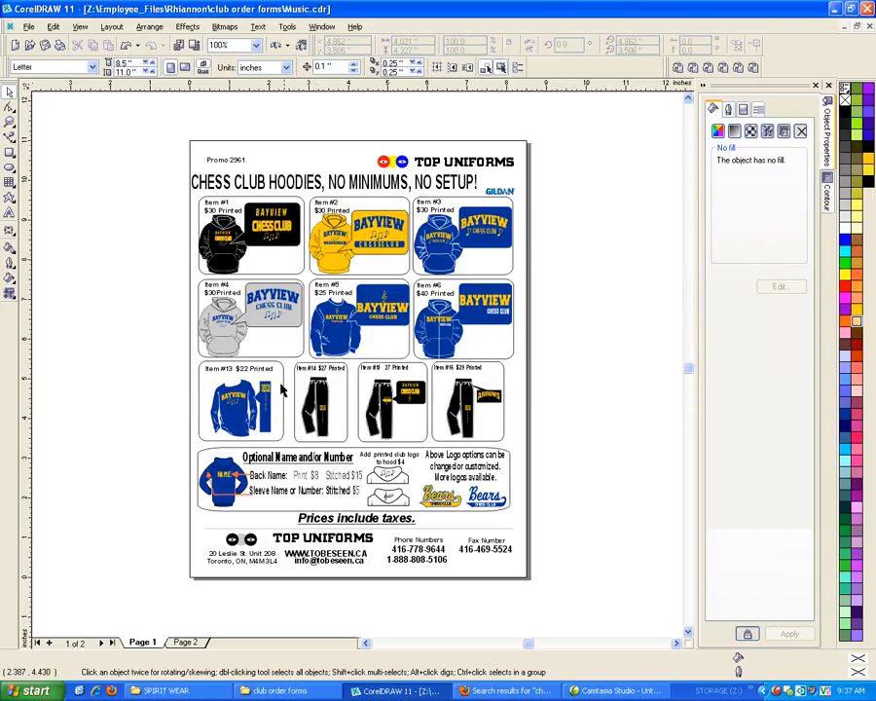
Examine the replaced text across the flyer, including the Item #2 logo panel and the Item #13 sleeve panel
scroll(280, 391, "up", 1)
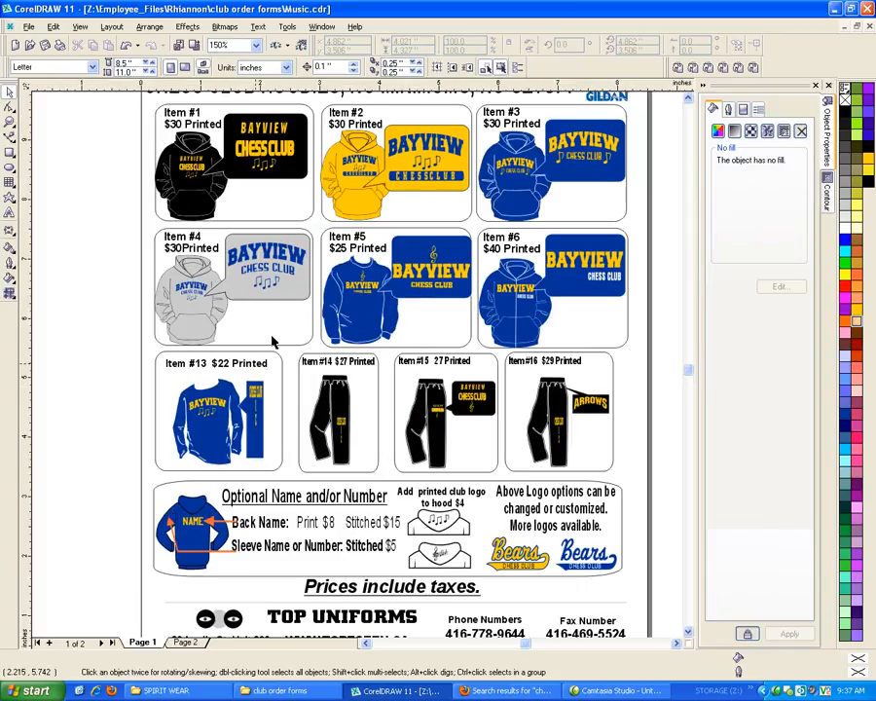
scroll(212, 418, "down", 1)
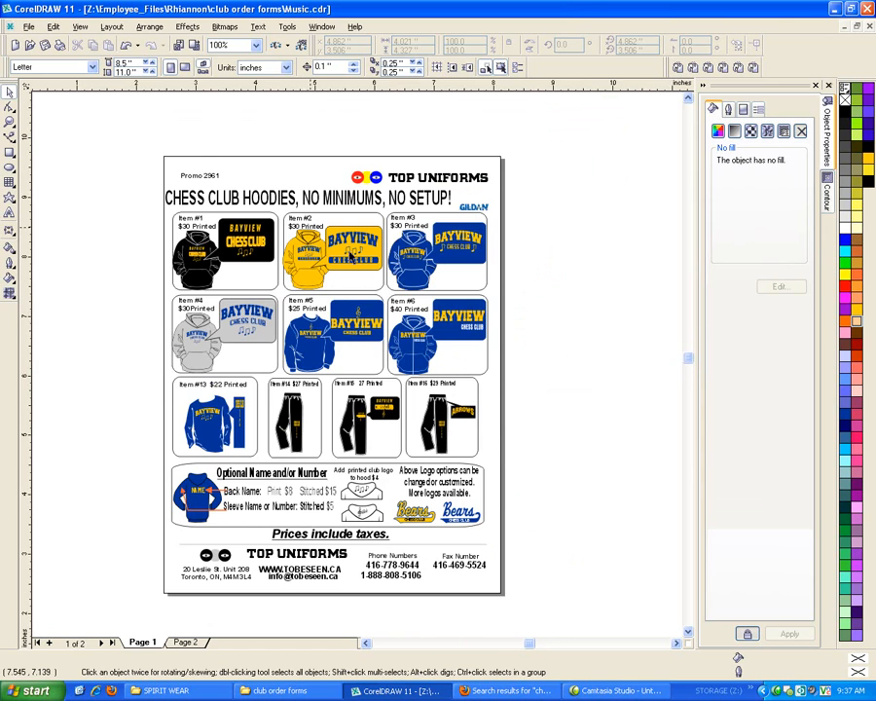
scroll(352, 257, "up", 4)
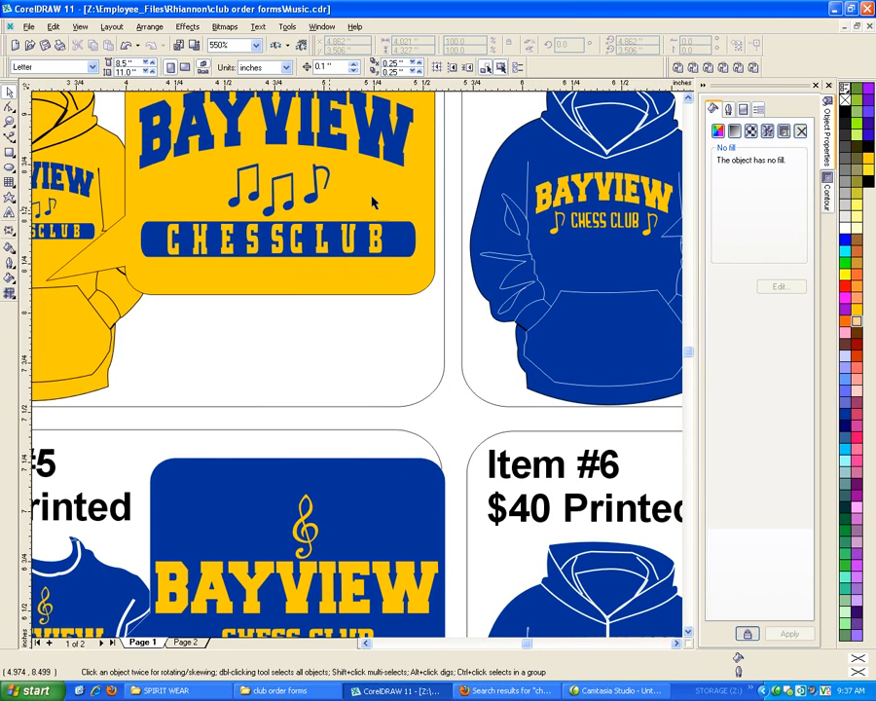
scroll(373, 202, "down", 1)
scroll(397, 198, "down", 4)
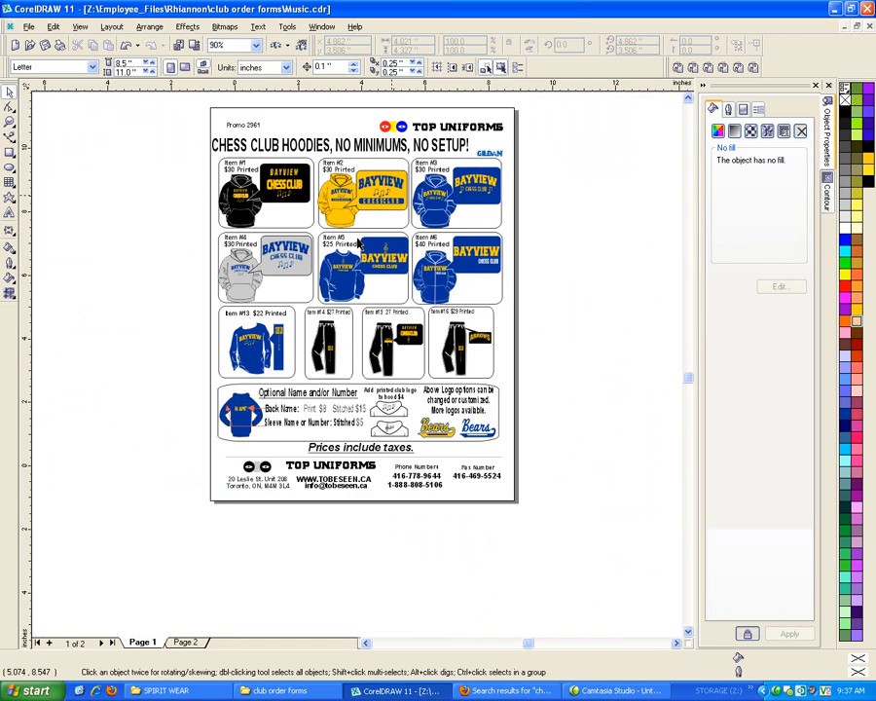
scroll(293, 338, "down", 1)
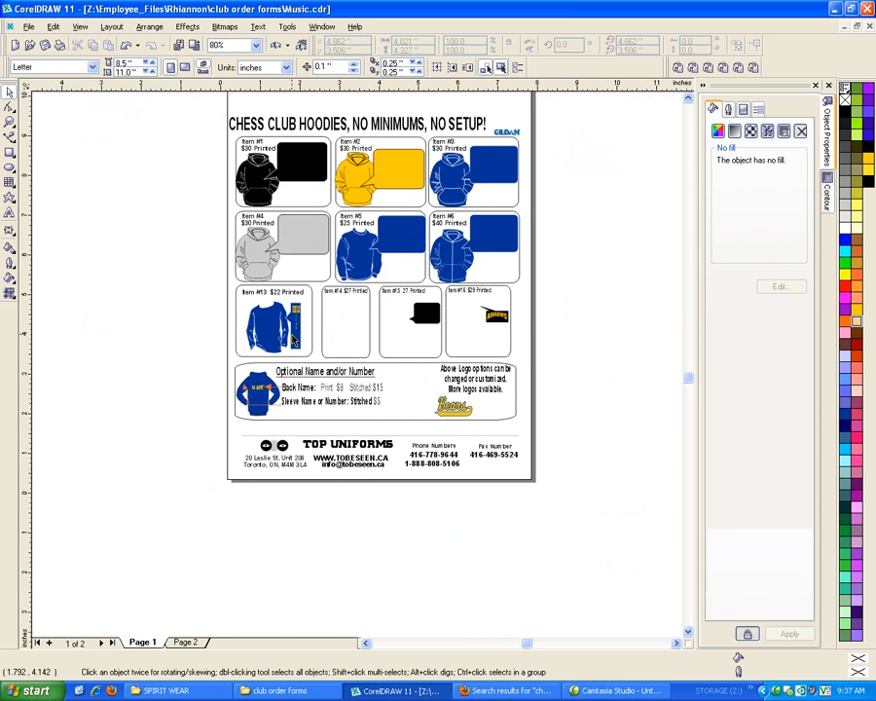
scroll(292, 338, "up", 5)
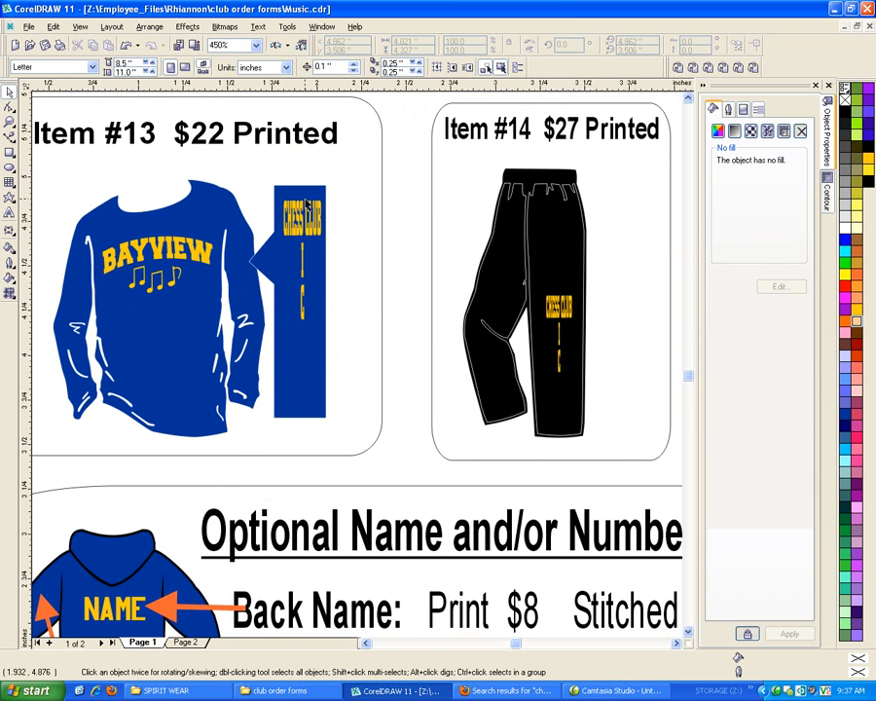
left_click(302, 220)
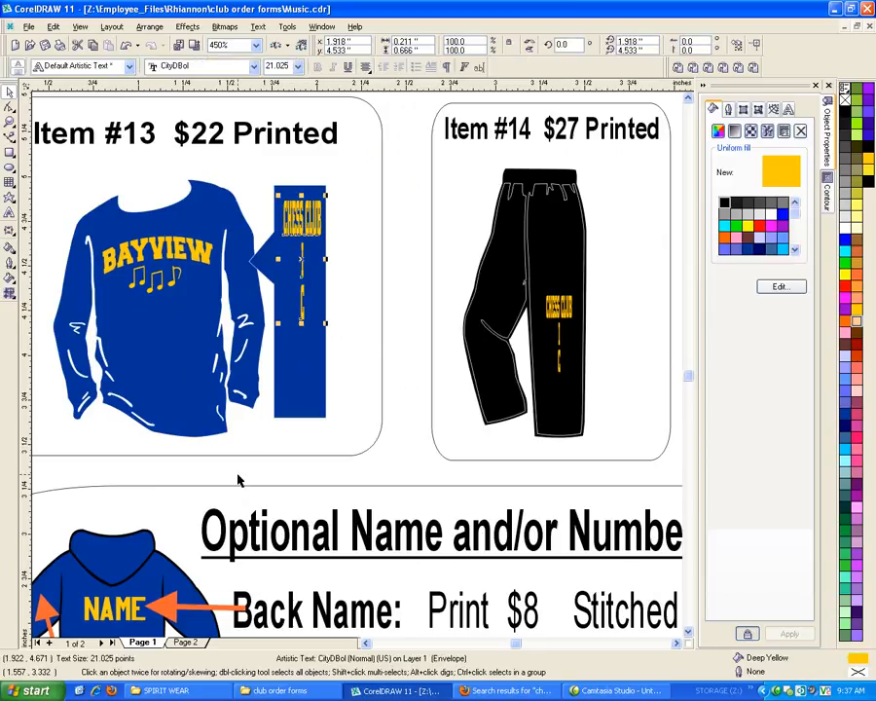
scroll(239, 480, "down", 1)
scroll(238, 480, "down", 4)
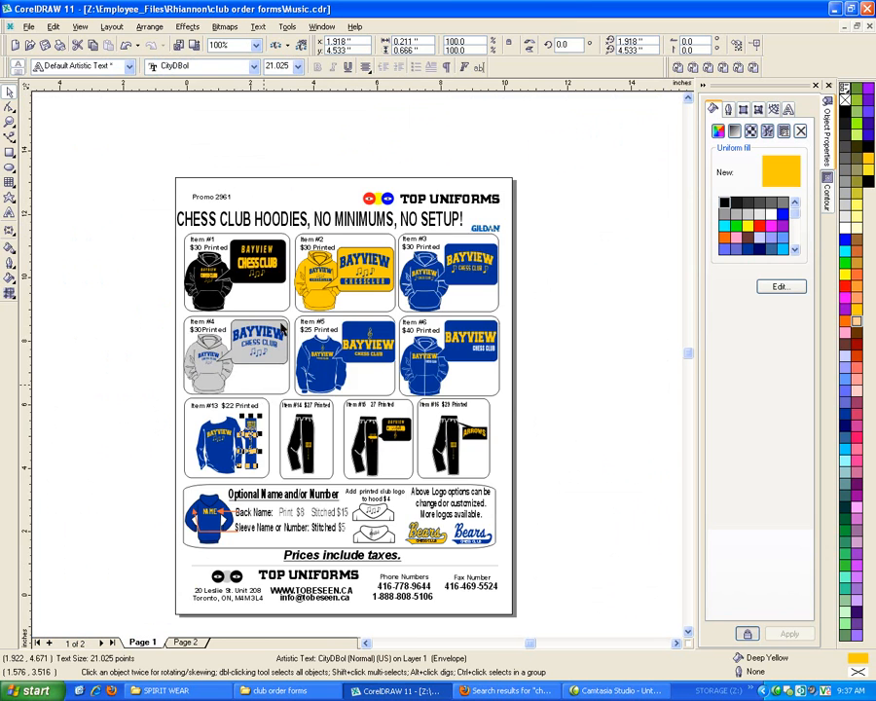
scroll(203, 226, "down", 2)
Add an extra space between CHESS and CLUB in the Item #2 logo panel and shift the text slightly to recentre it
scroll(341, 327, "up", 1)
scroll(341, 327, "up", 5)
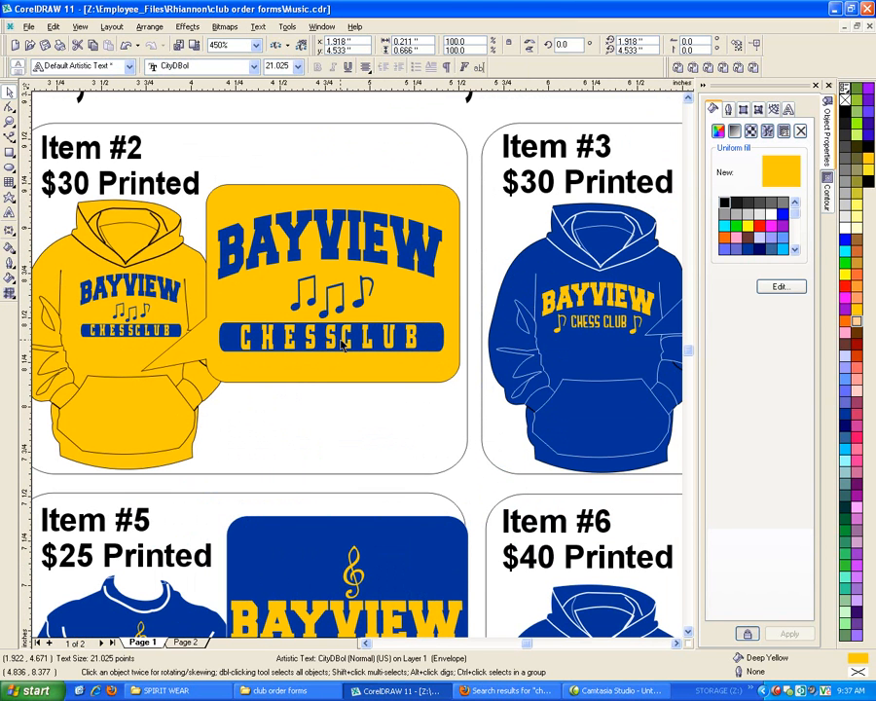
left_click(345, 344)
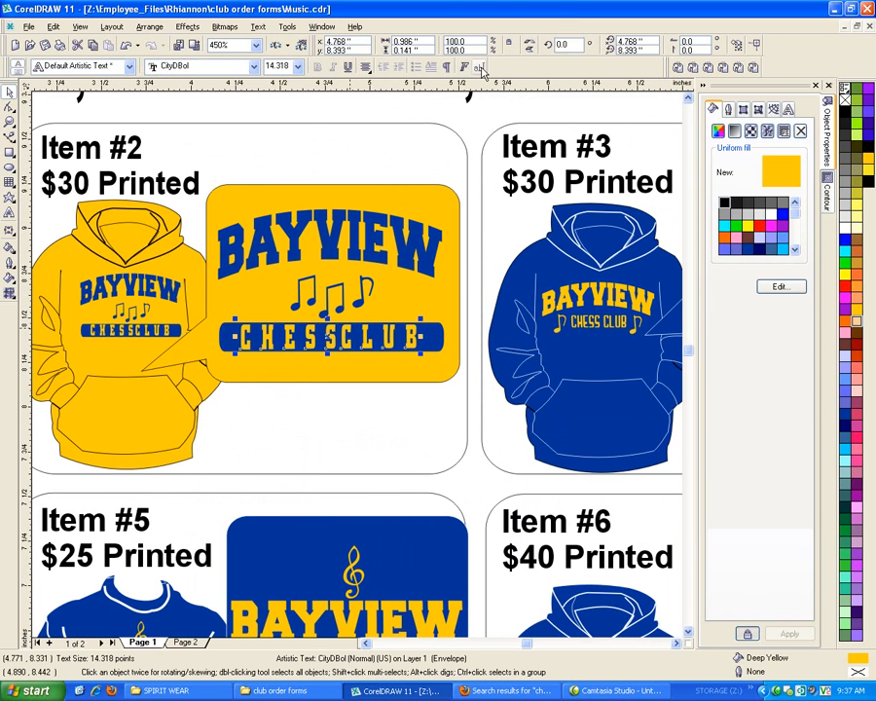
left_click(479, 67)
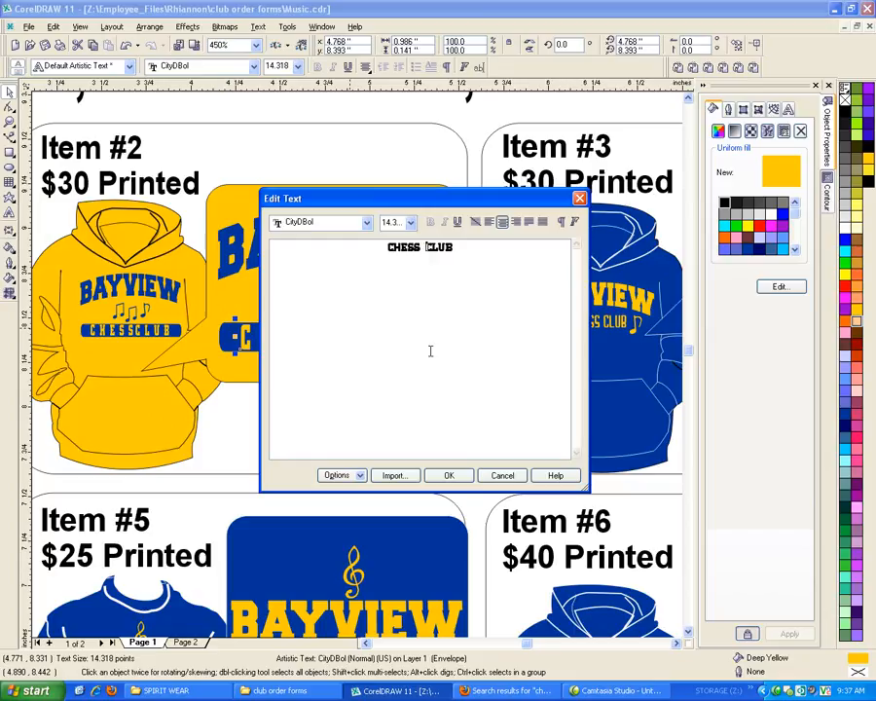
left_click(448, 475)
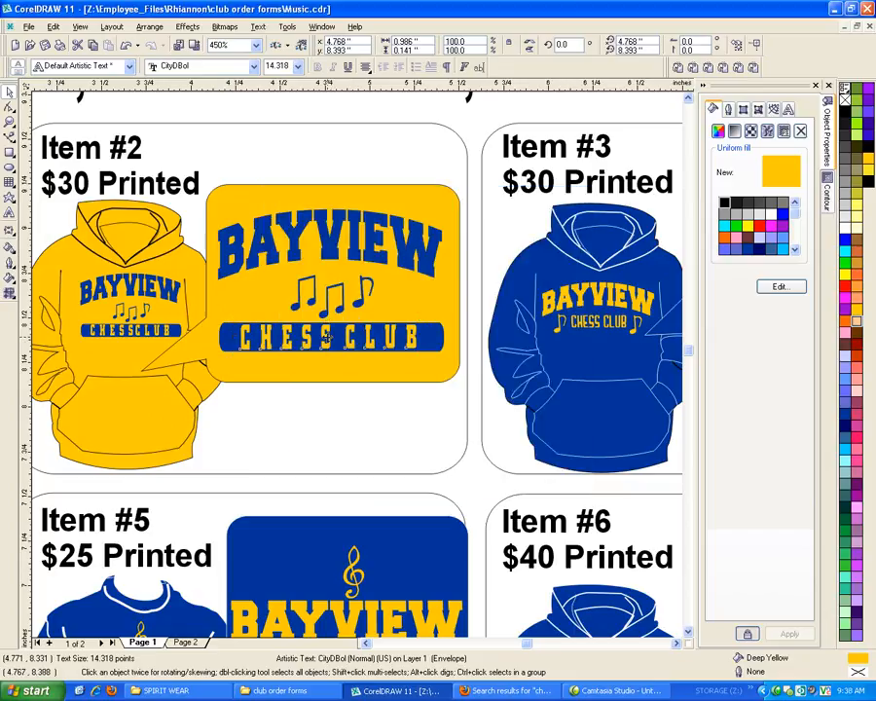
left_click_drag(328, 338, 325, 338)
Edit the Item #13 sleeve panel text so each letter of CHESS stands on its own line
scroll(394, 326, "down", 10)
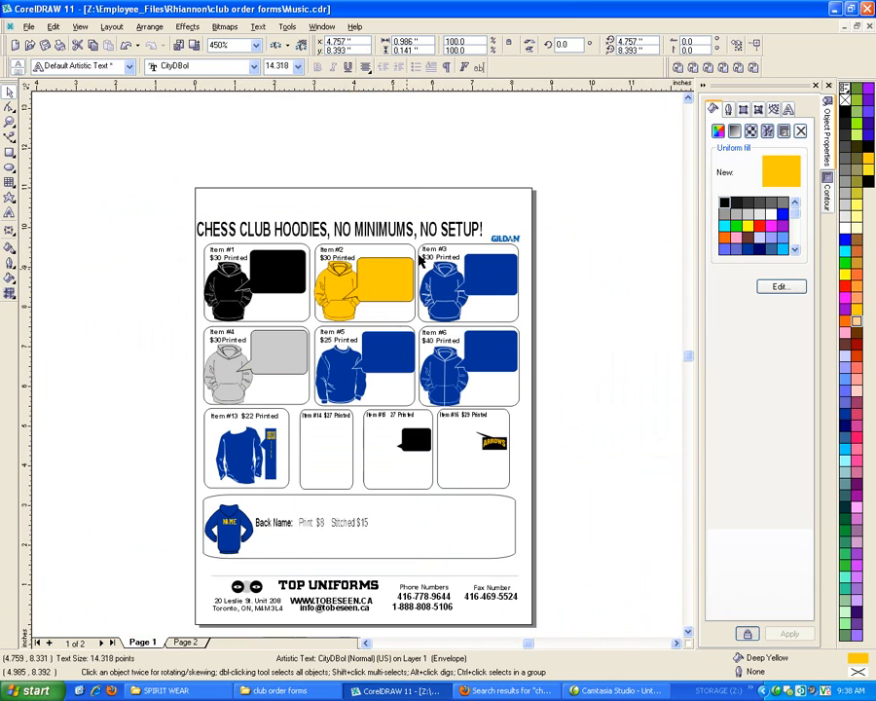
scroll(420, 257, "down", 1)
scroll(272, 452, "up", 3)
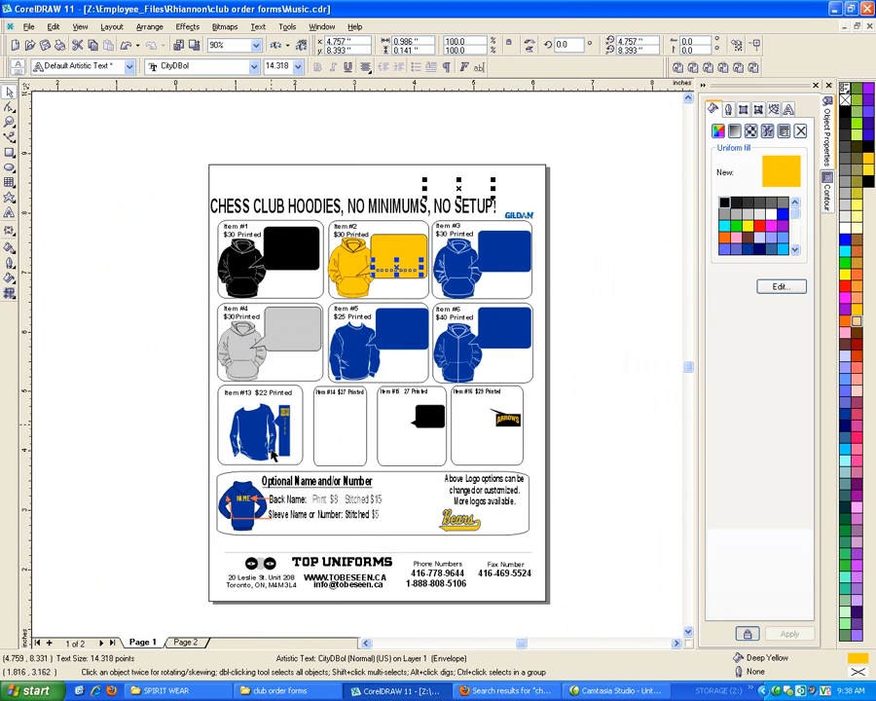
scroll(275, 453, "up", 5)
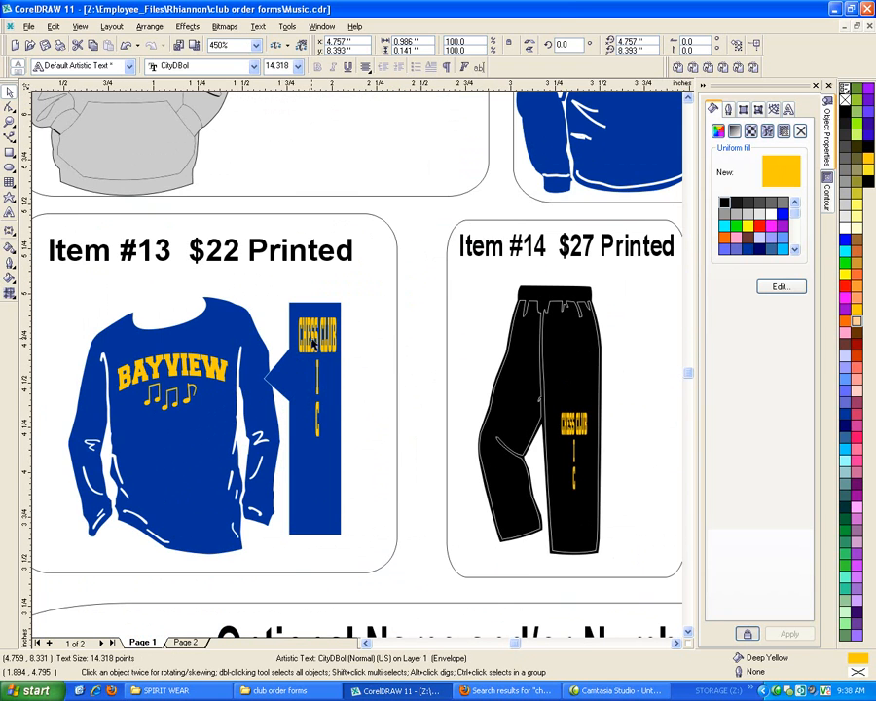
scroll(313, 341, "up", 1)
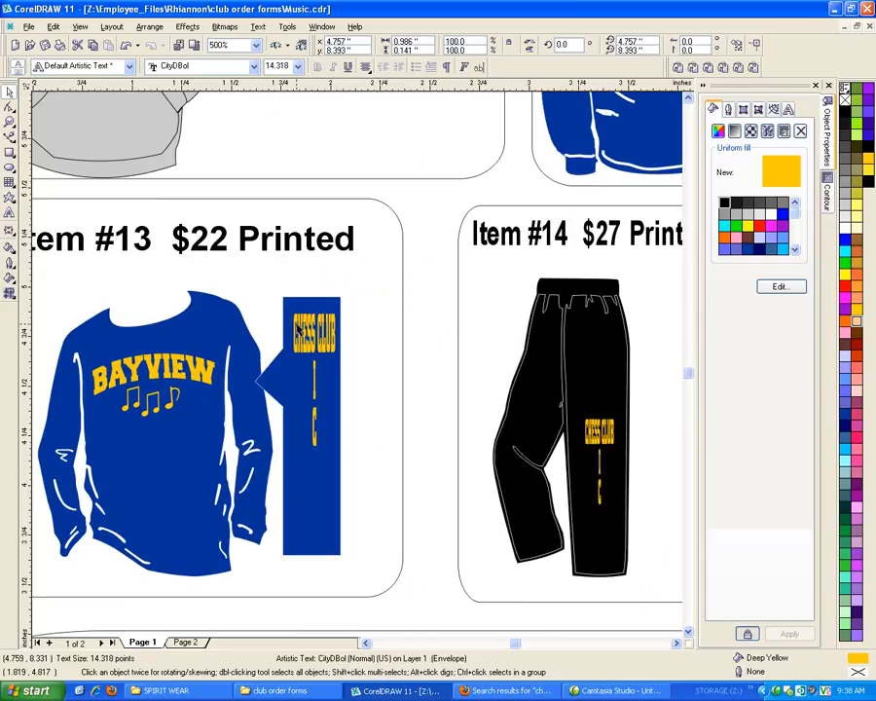
double_click(297, 328)
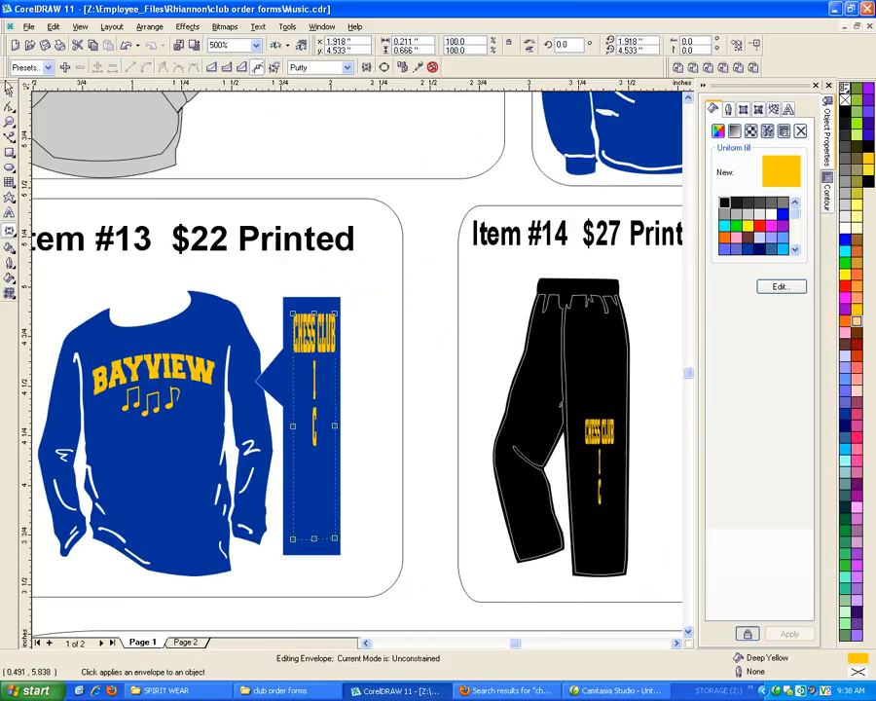
left_click(9, 93)
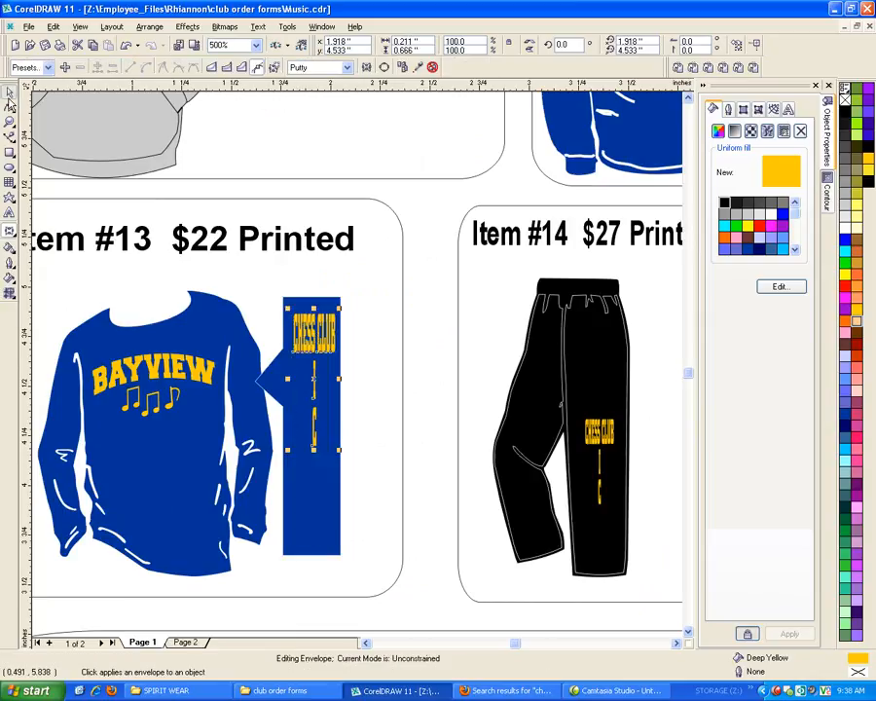
left_click(336, 345)
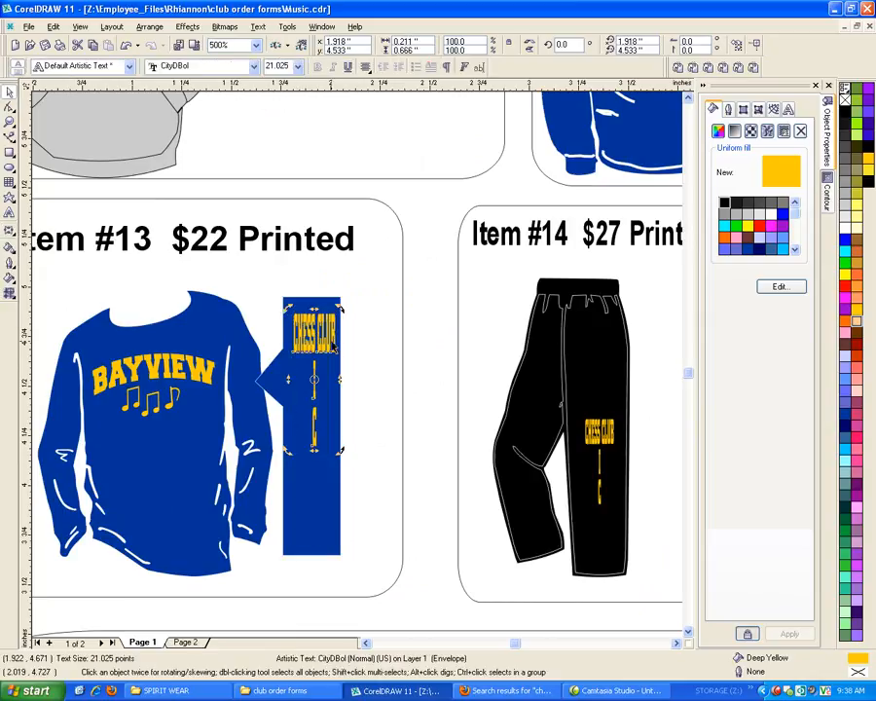
left_click(480, 67)
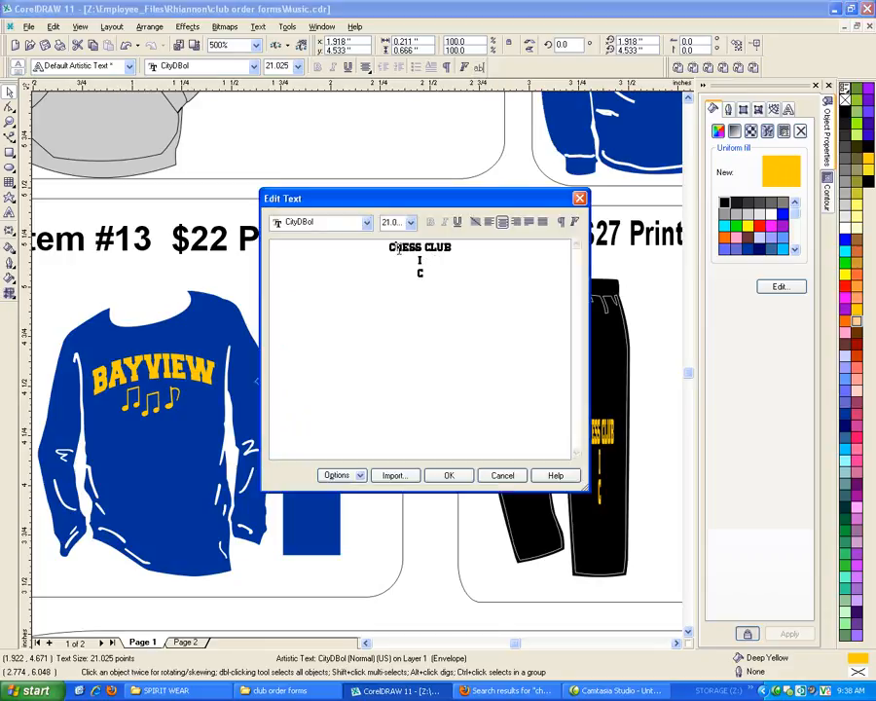
left_click(398, 249)
key("Return")
left_click(397, 261)
key("Return")
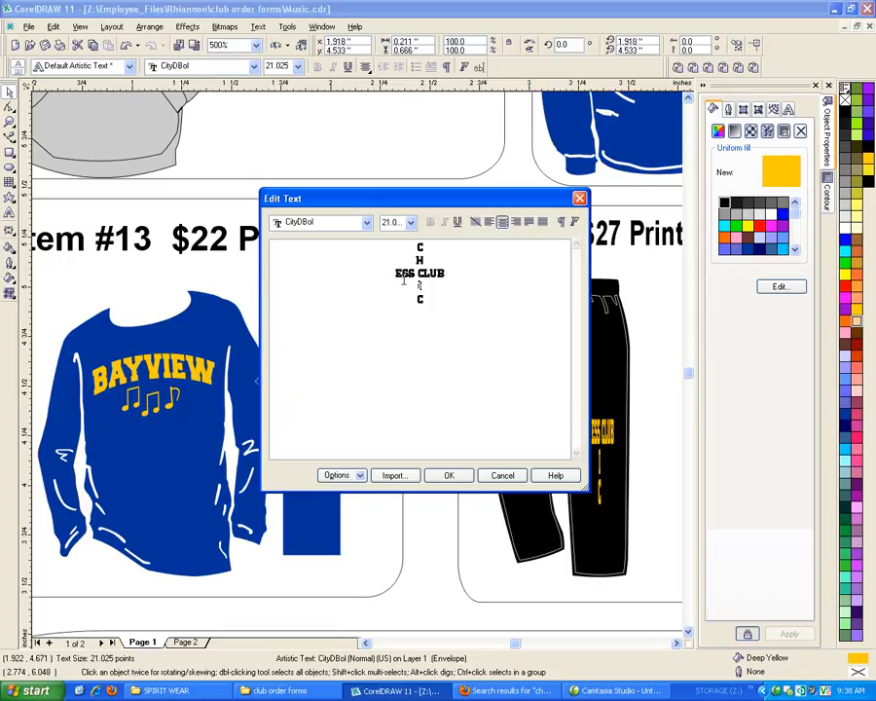
left_click(402, 275)
key("Return")
left_click(407, 286)
key("Return")
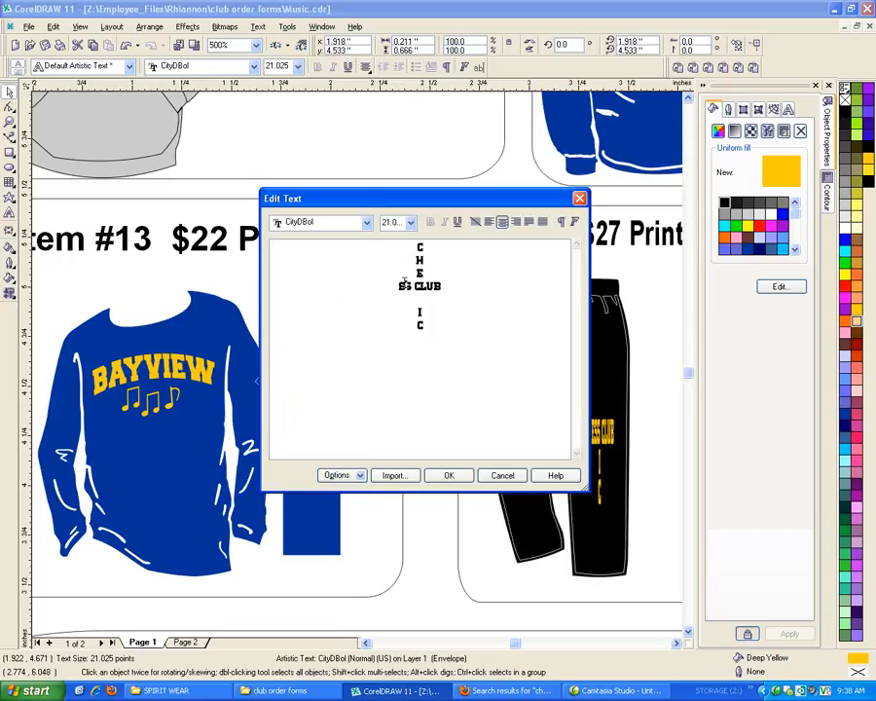
left_click(409, 298)
key("Return")
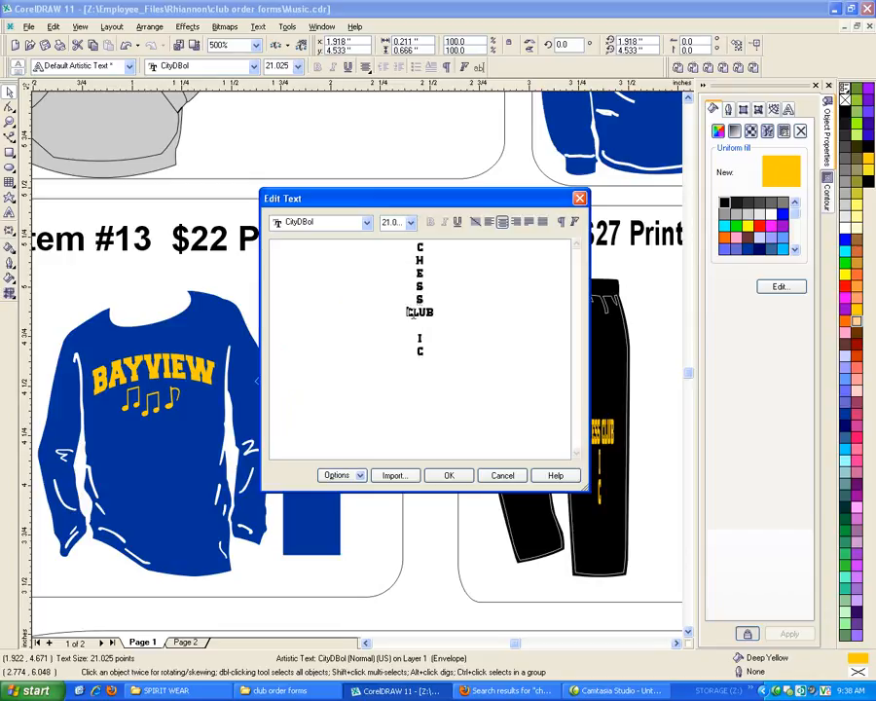
Stack the letters of CLUB below a blank line in the Item #13 sleeve text, delete the leftover I and C, and apply the edit
key("Return")
left_click(414, 325)
key("Return")
left_click(420, 338)
key("Return")
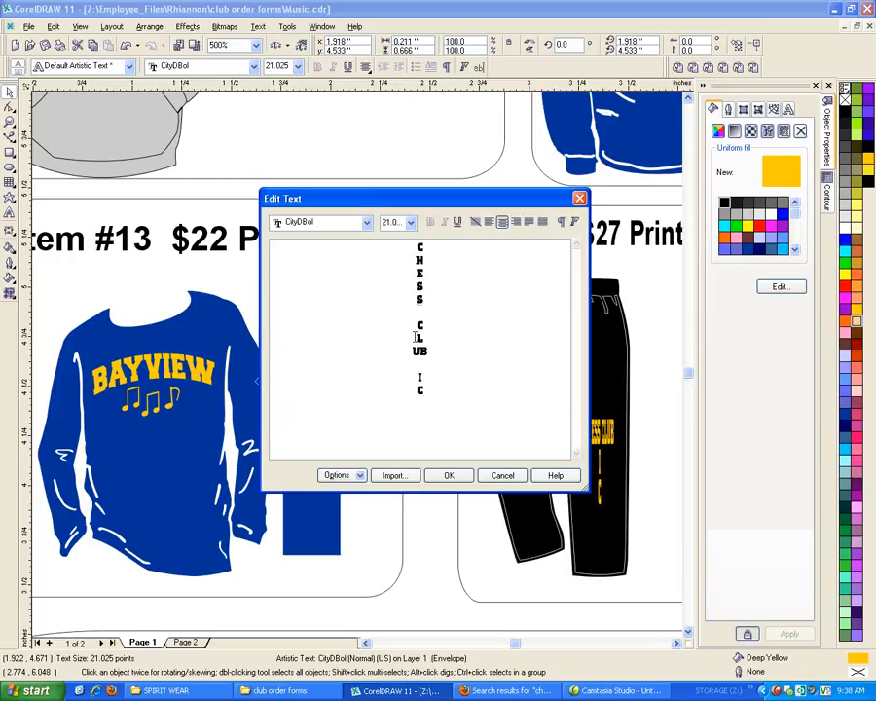
left_click(419, 351)
key("Return")
left_click_drag(424, 422, 410, 382)
key("Delete")
left_click(458, 476)
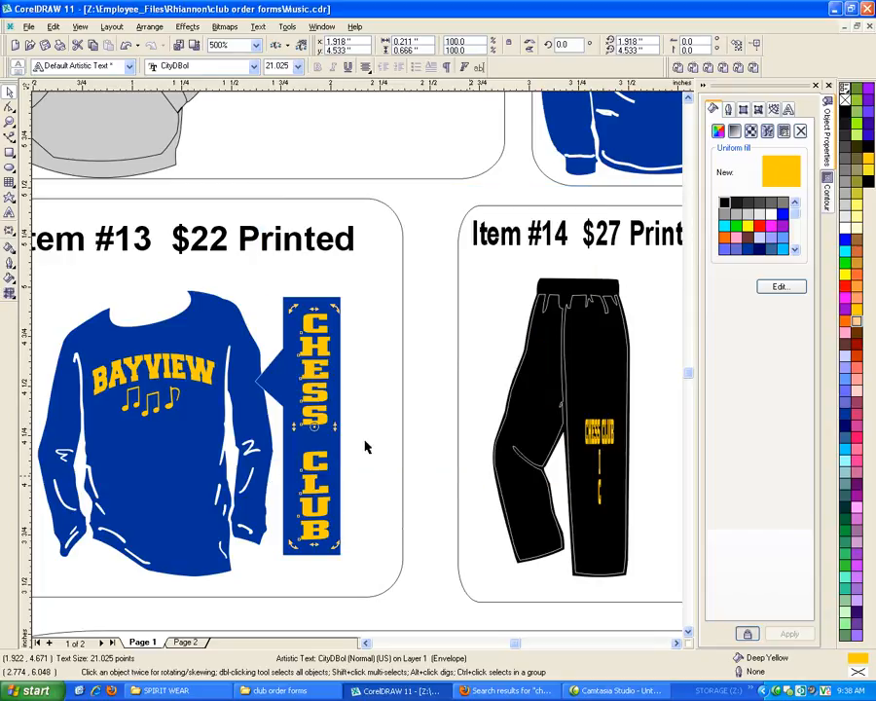
left_click(439, 458)
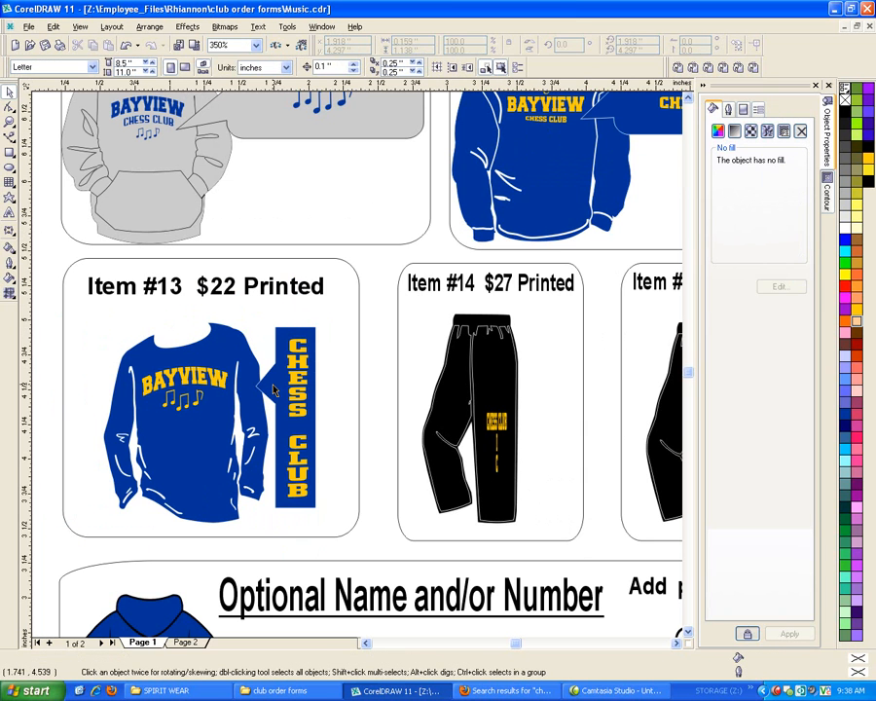
Delete the garbled vertical lettering from the legs of the Item #14 and Item #16 pants
scroll(273, 385, "down", 1)
left_click(496, 429)
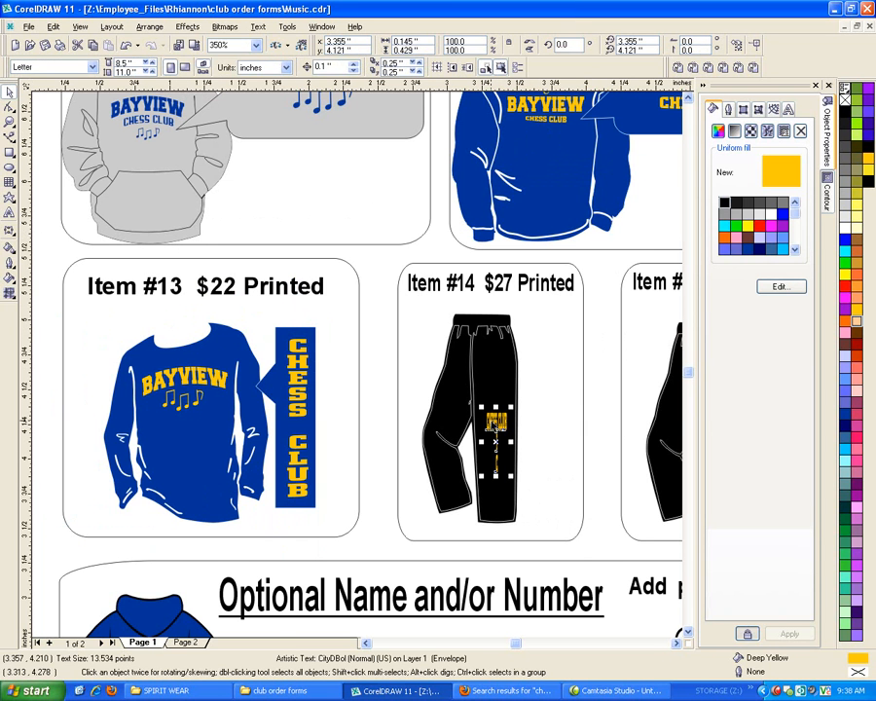
key("Delete")
scroll(247, 383, "down", 2)
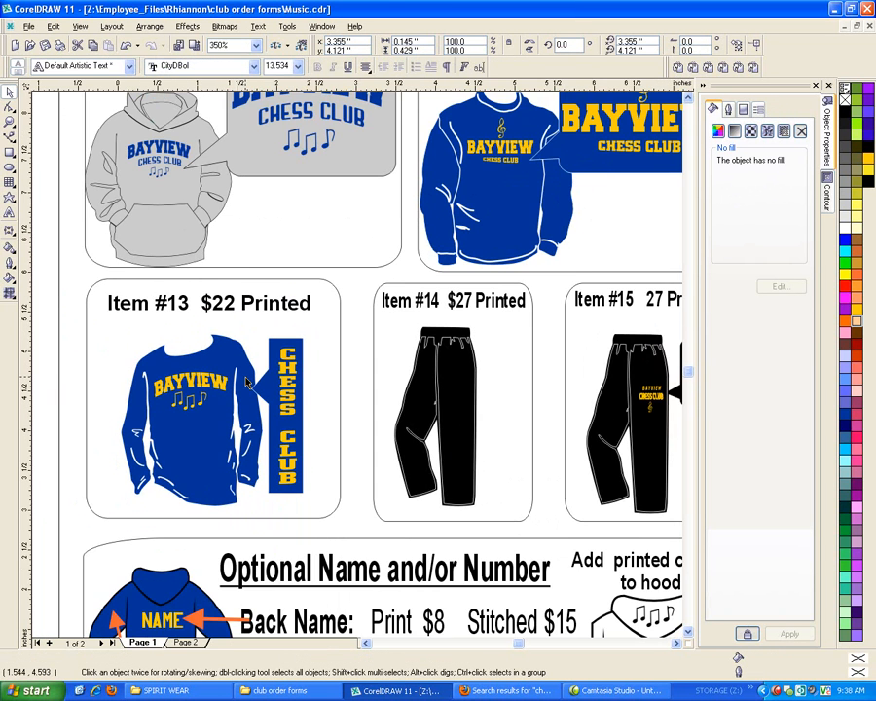
scroll(246, 383, "down", 2)
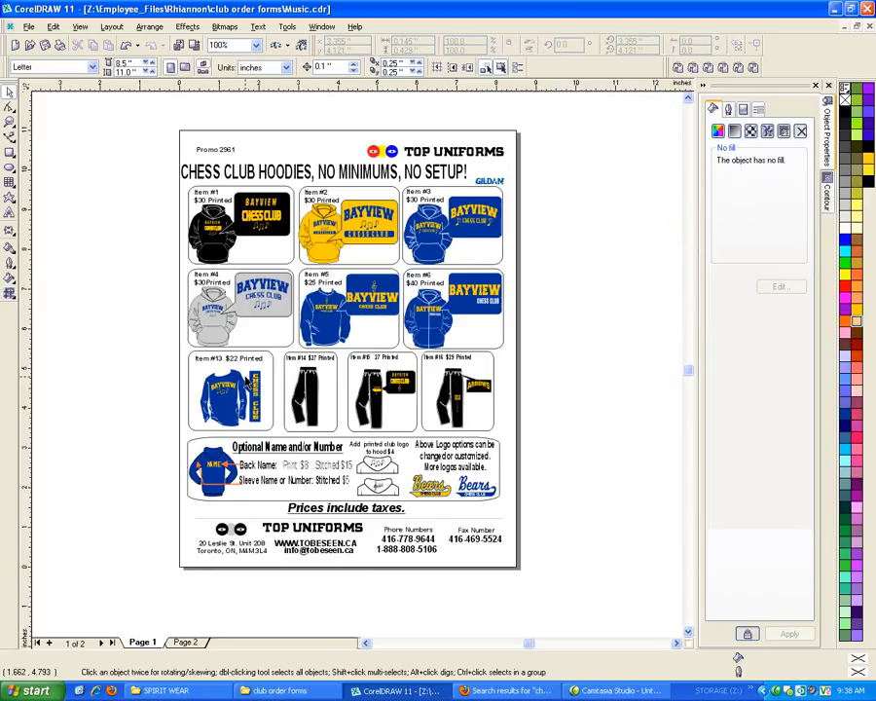
scroll(460, 409, "up", 1)
left_click(448, 409)
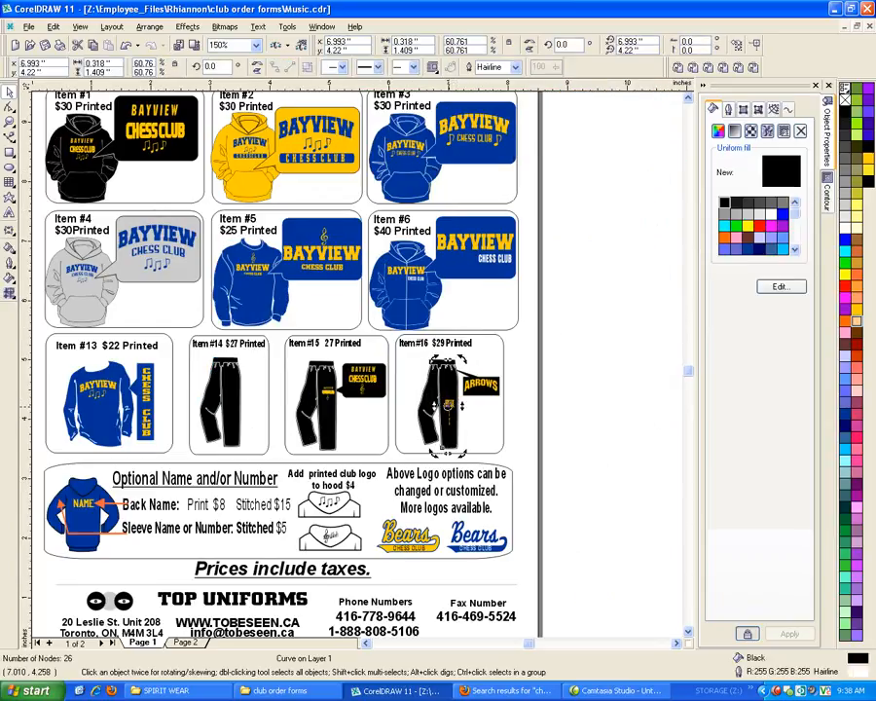
left_click(453, 411)
key("Delete")
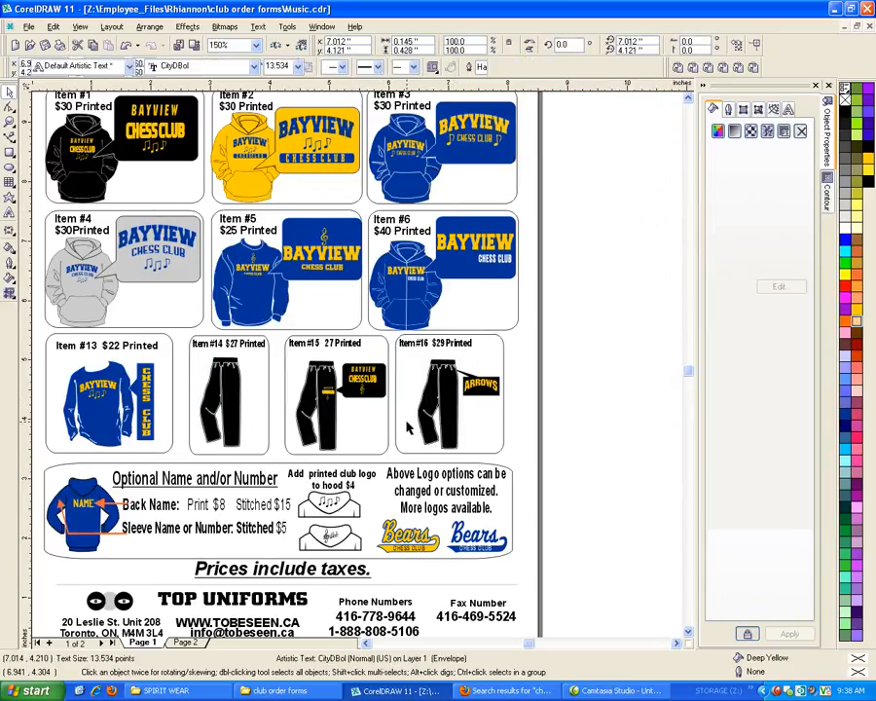
Place copies of the Item #13 panel's vertical CHESS CLUB text, shrunk to about 0.1 by 0.71 inches, on the Item #14 and Item #16 pants legs
left_click_drag(145, 382, 240, 371)
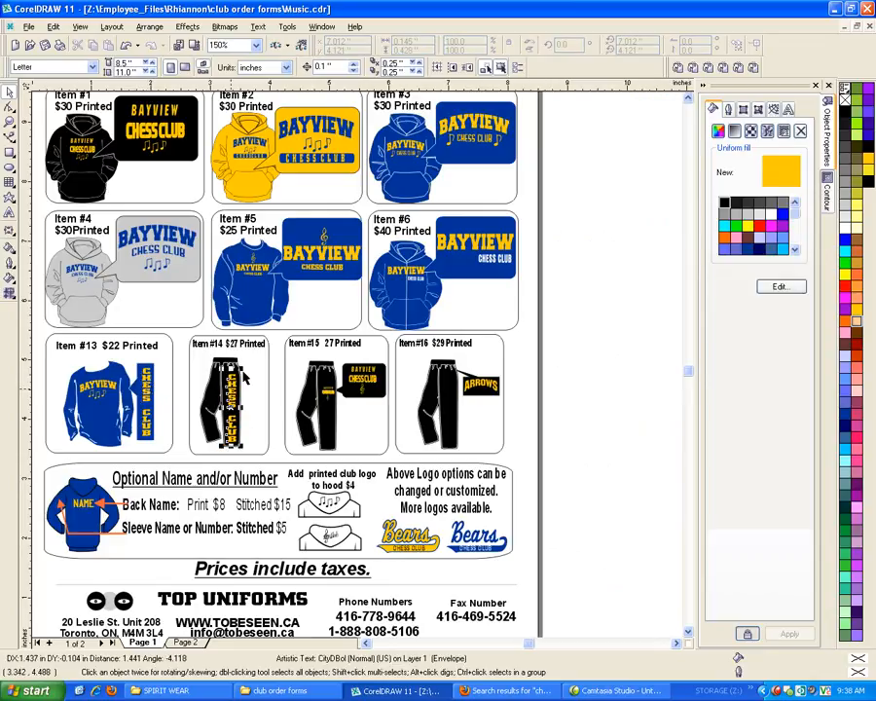
left_click_drag(242, 367, 447, 418)
right_click(447, 418)
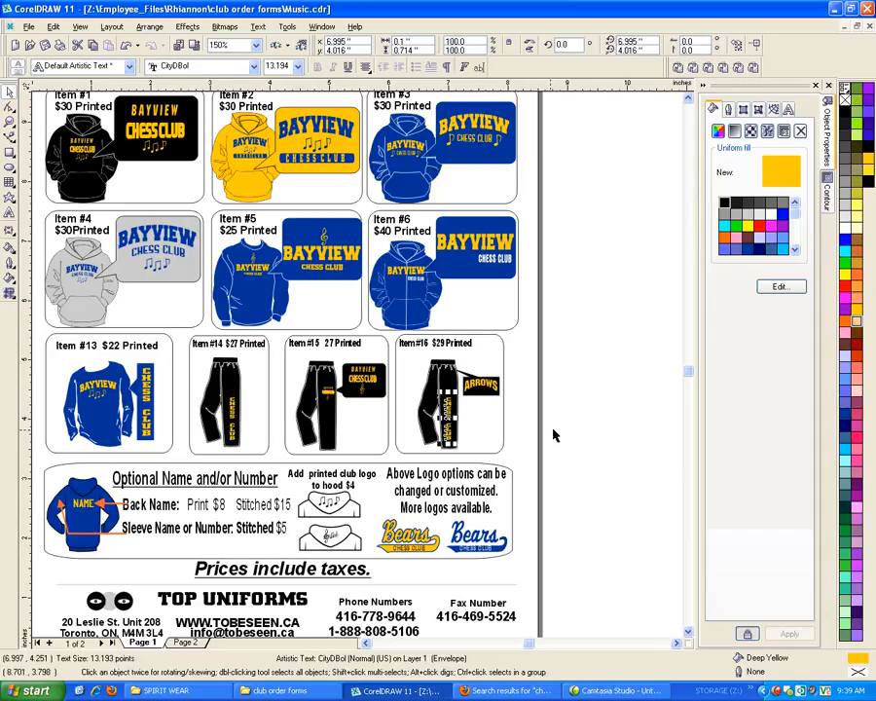
scroll(494, 486, "down", 1)
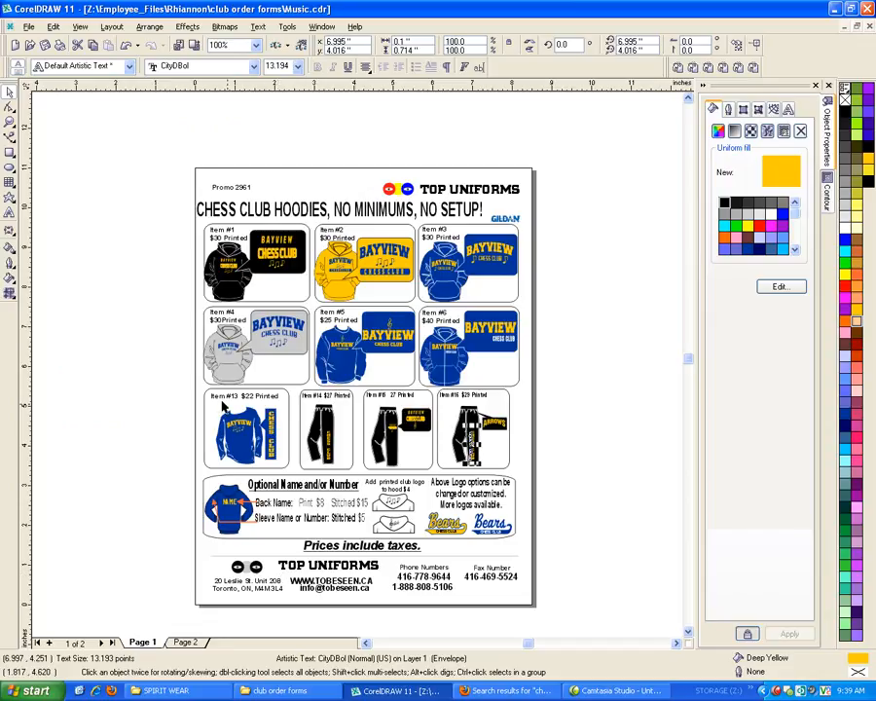
scroll(360, 360, "up", 1)
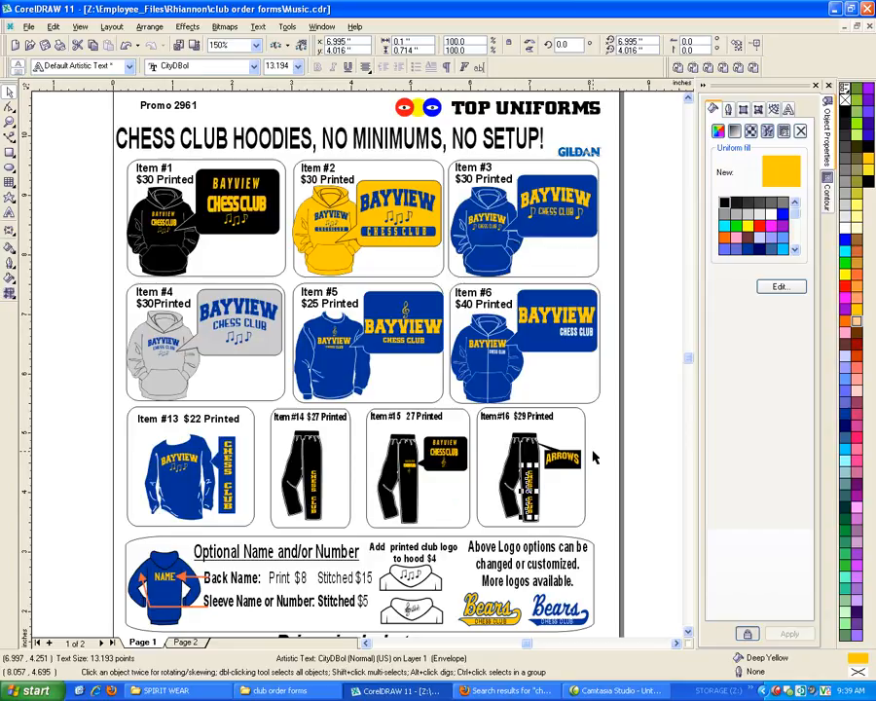
left_click(660, 453)
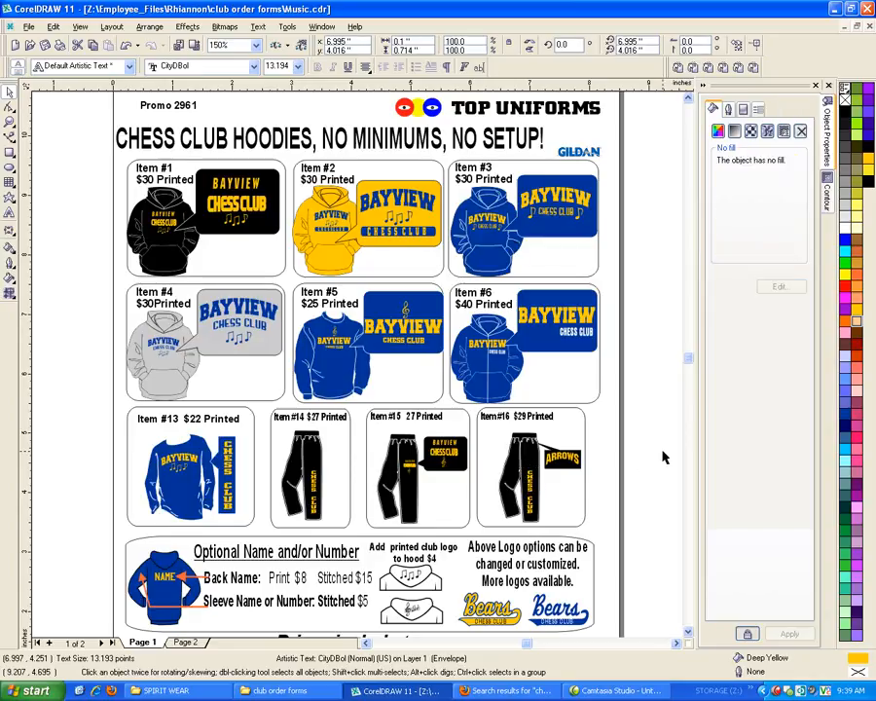
Examine the BAYVIEW lettering and music-note graphics in the page 1 logo panels, and the hood and sleeve logo options on page 2
left_click(226, 192)
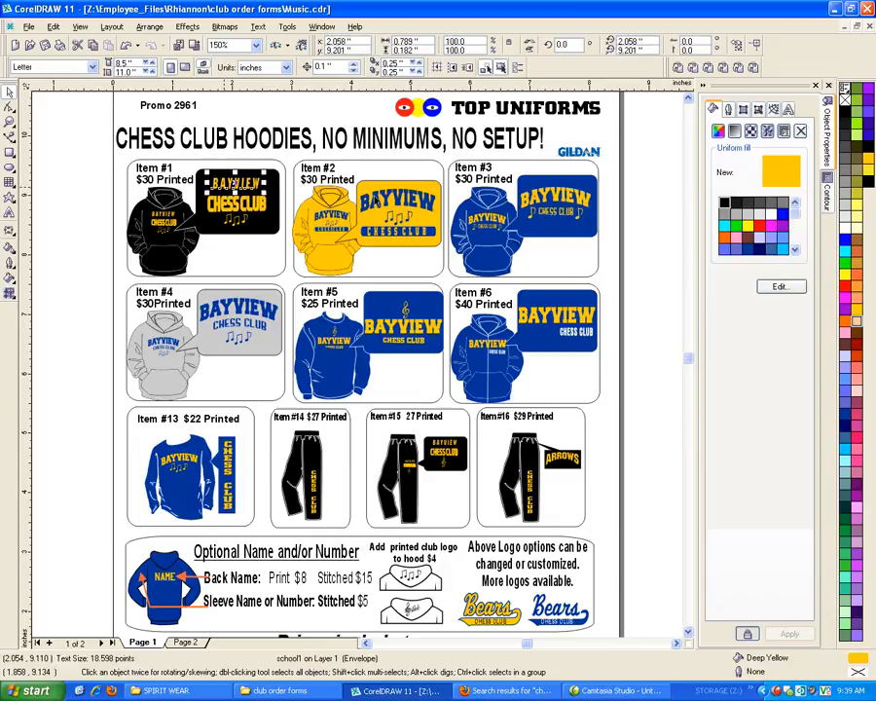
left_click(416, 201)
left_click(524, 199)
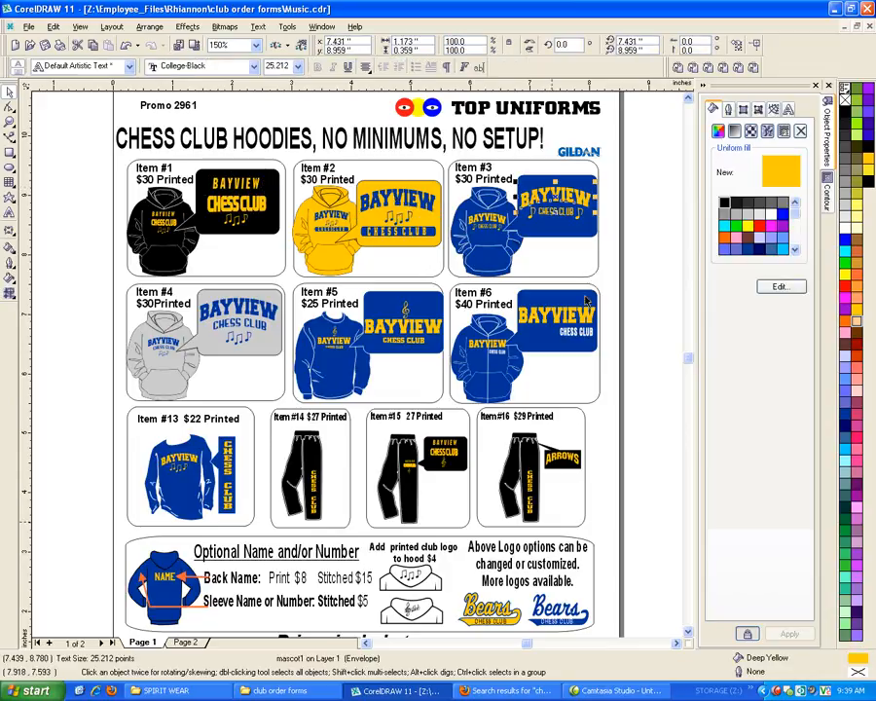
left_click(538, 308)
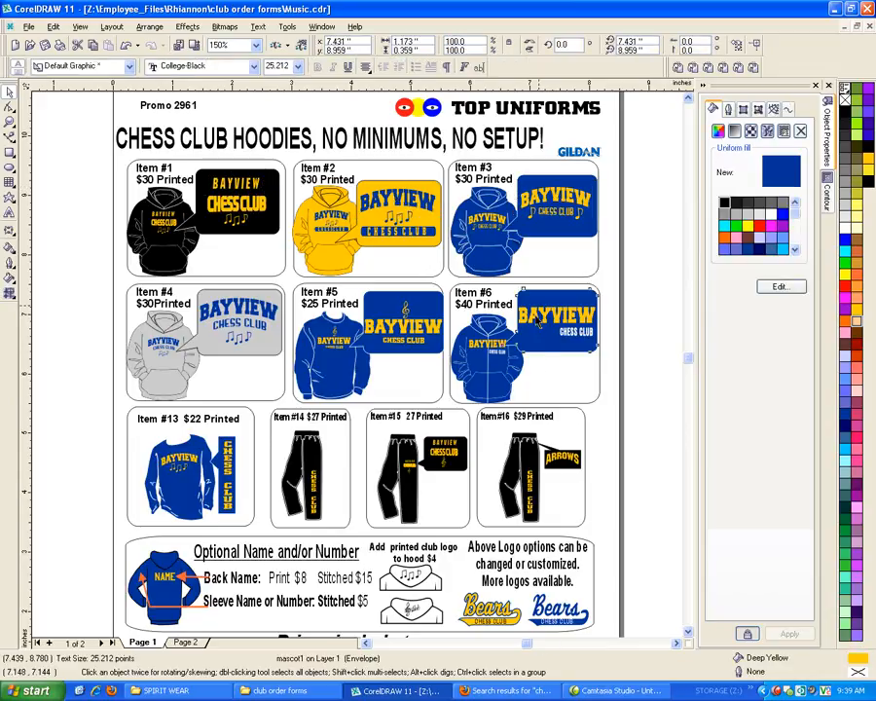
left_click(403, 326)
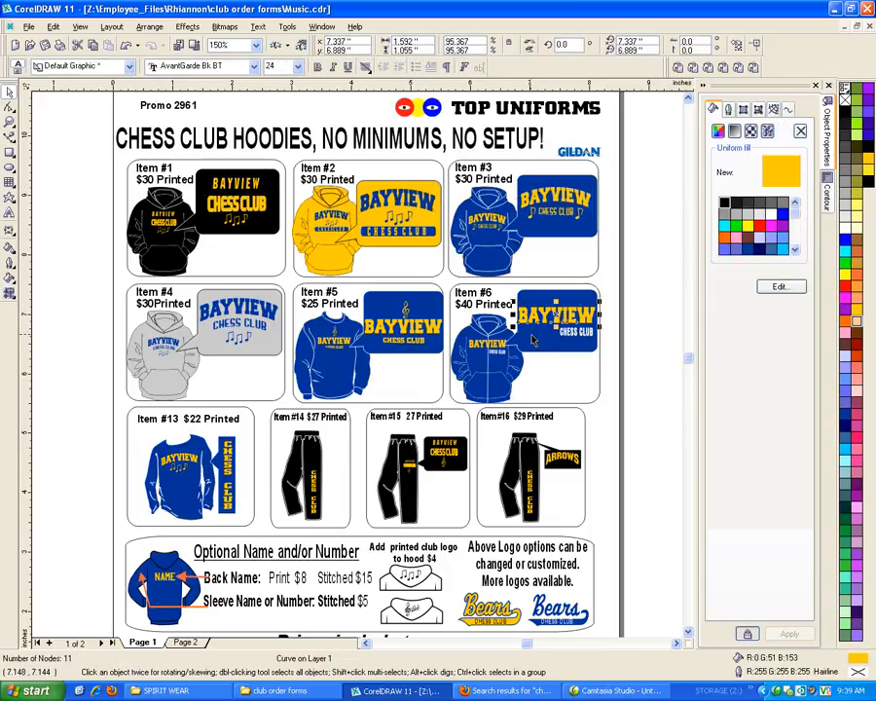
left_click(254, 311)
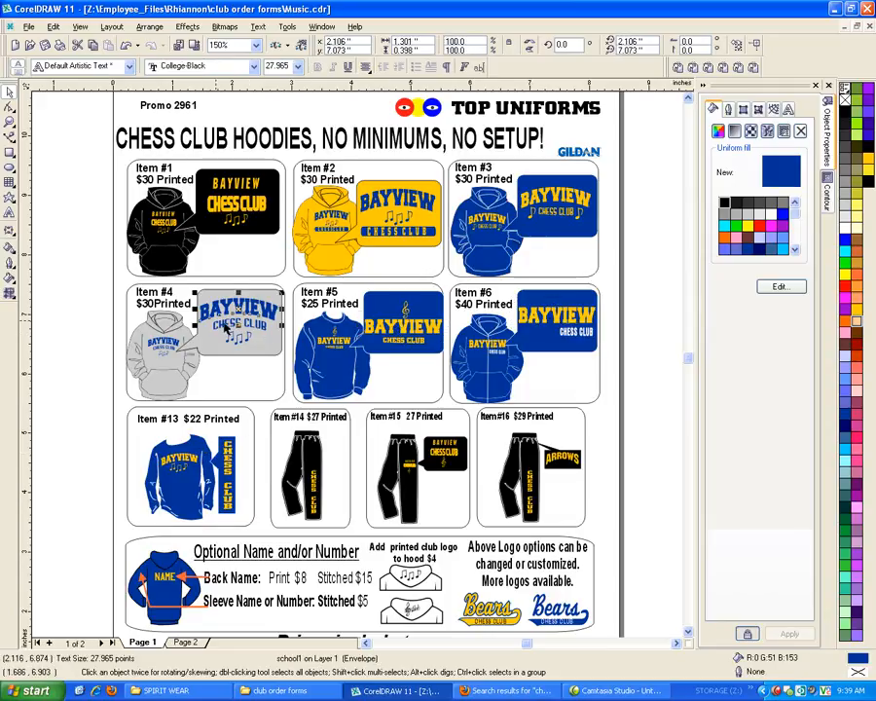
left_click(247, 341)
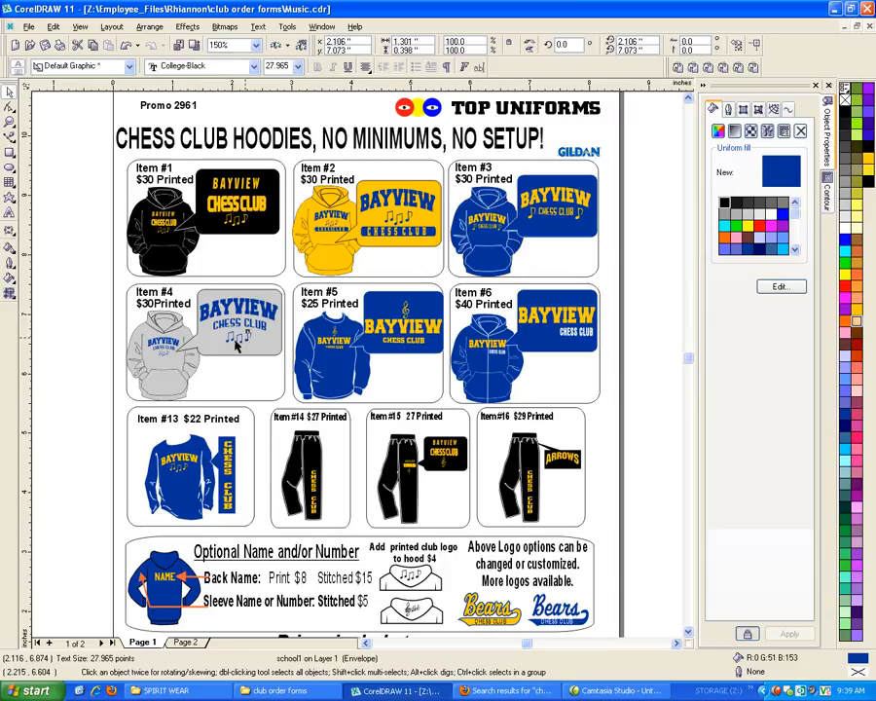
left_click(249, 332)
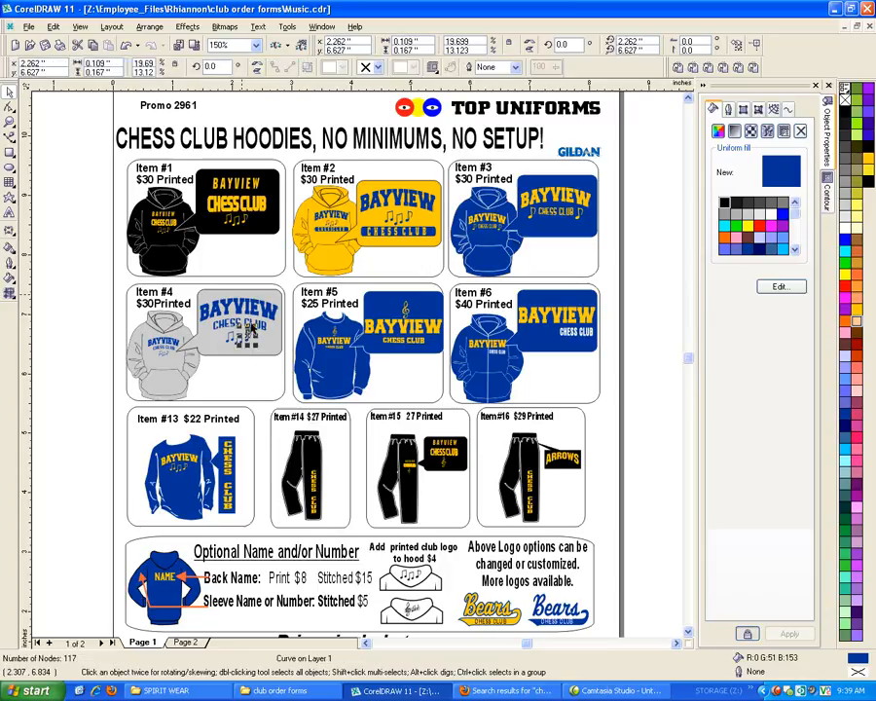
left_click(411, 222)
left_click(582, 211)
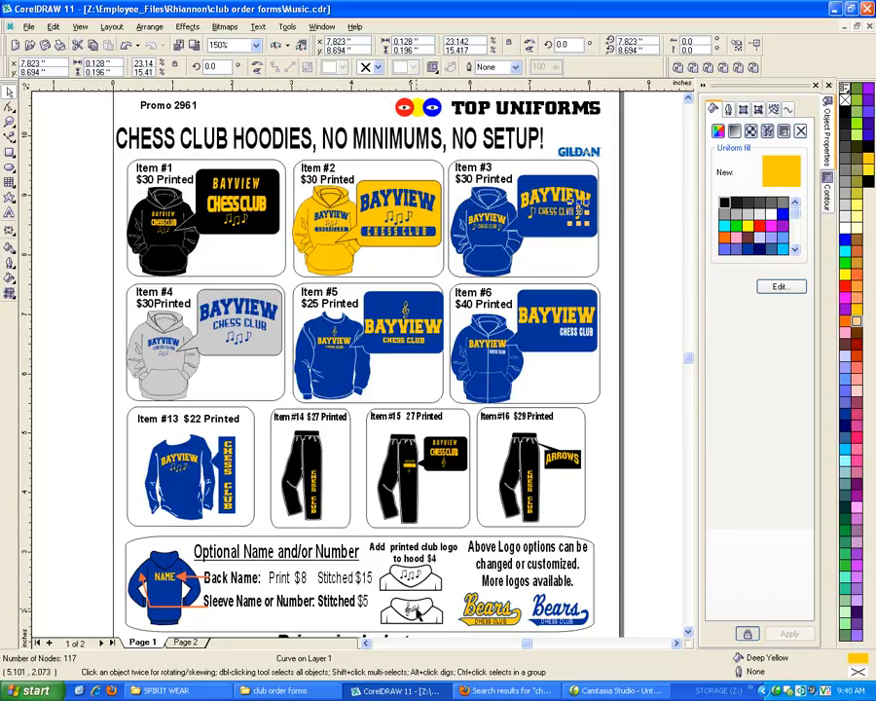
left_click(180, 646)
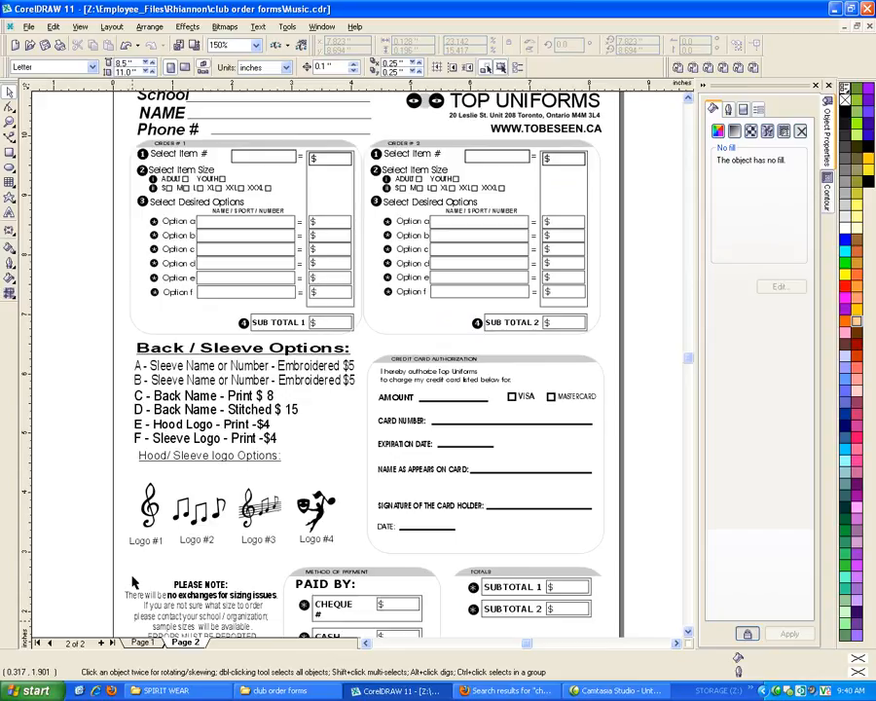
left_click(142, 646)
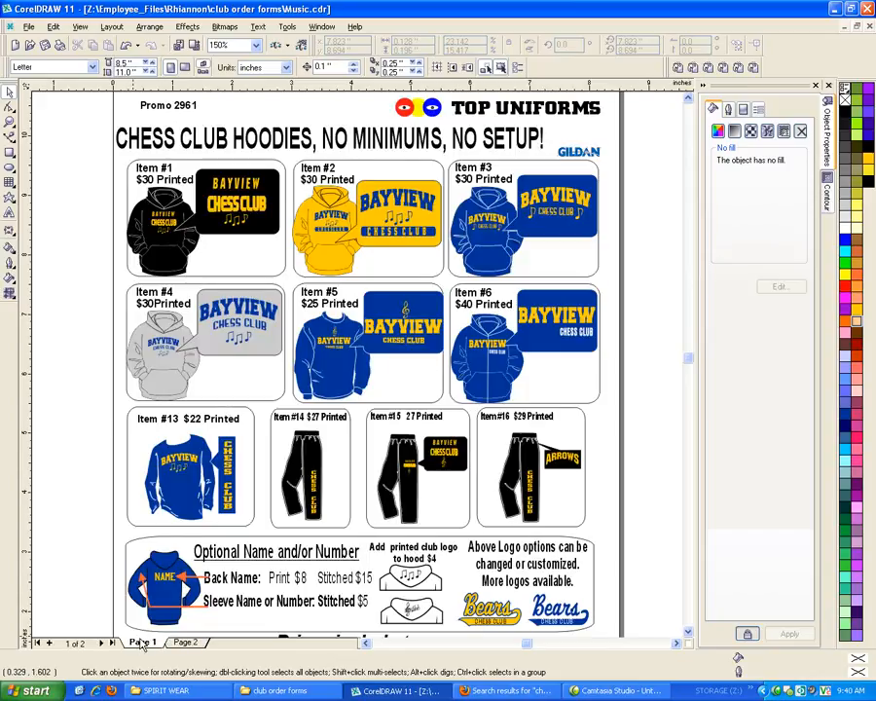
scroll(271, 383, "down", 1)
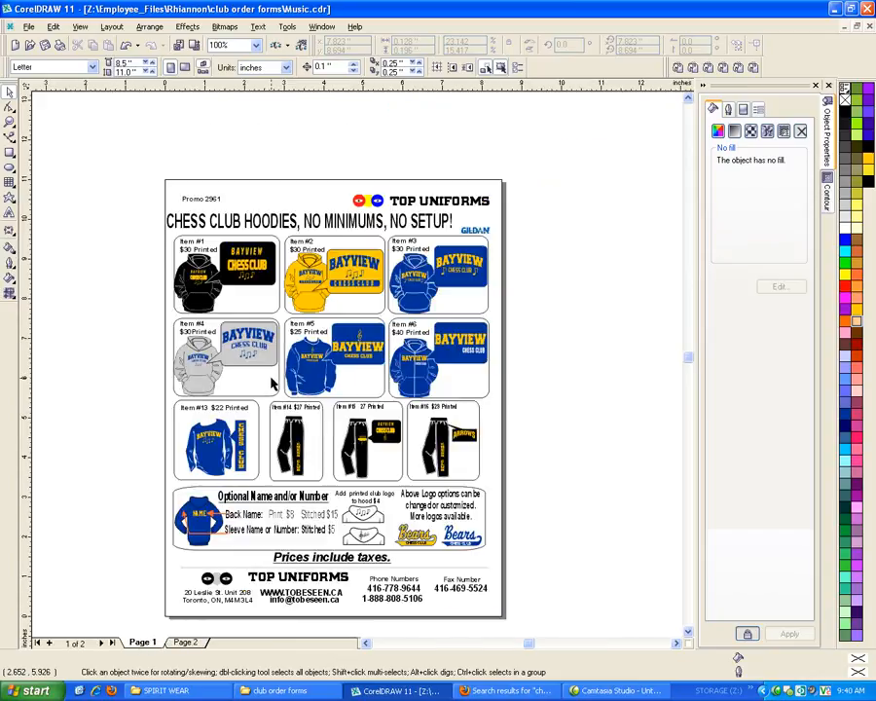
Copy the king, knight and pawn artwork from chess.cdr and return to Music.cdr
key("ctrl+Tab")
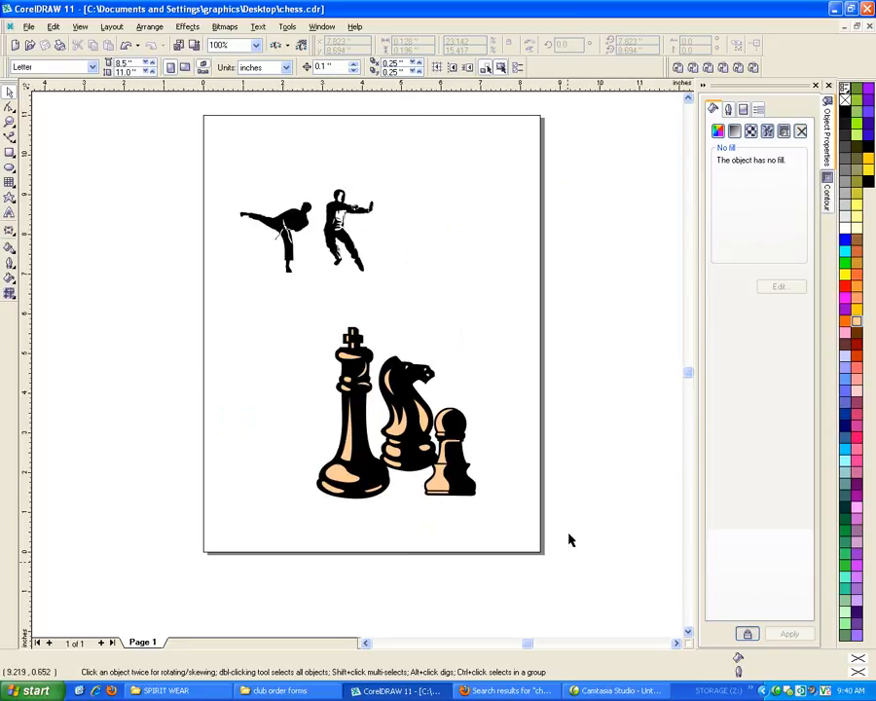
left_click_drag(569, 557, 231, 289)
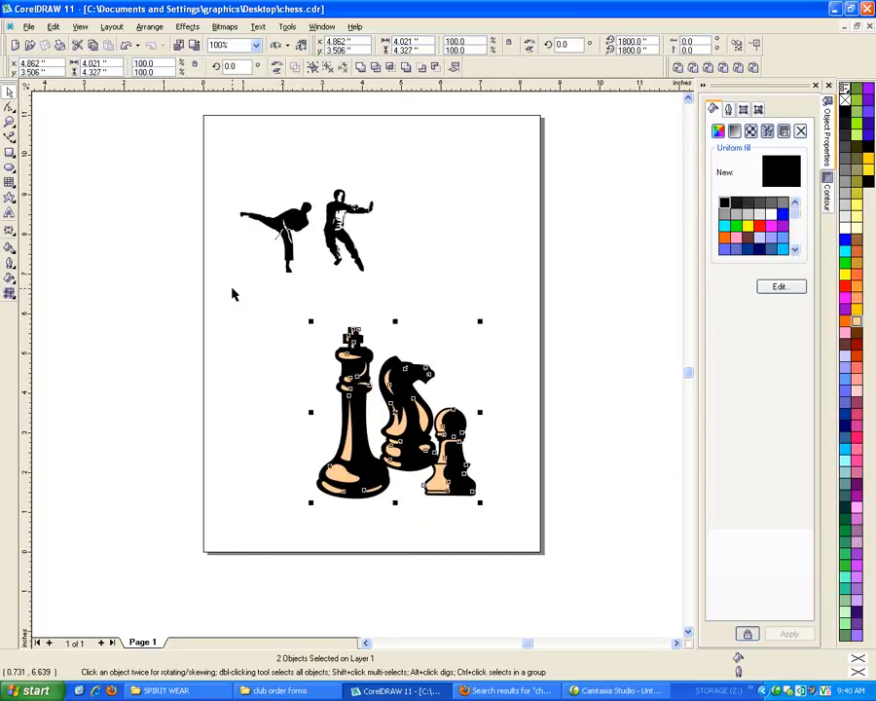
key("ctrl+Tab")
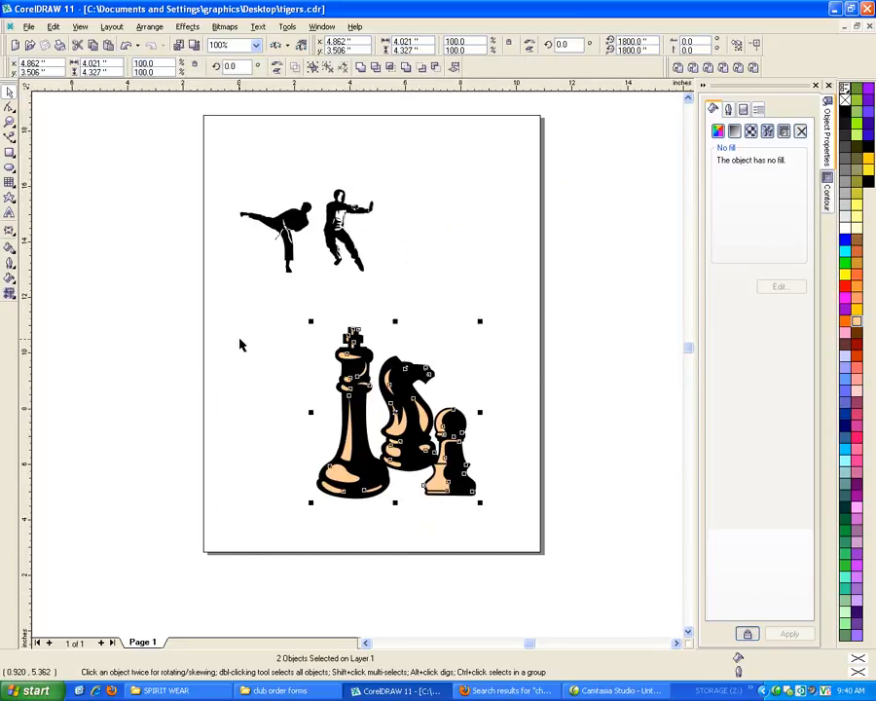
key("ctrl+Tab")
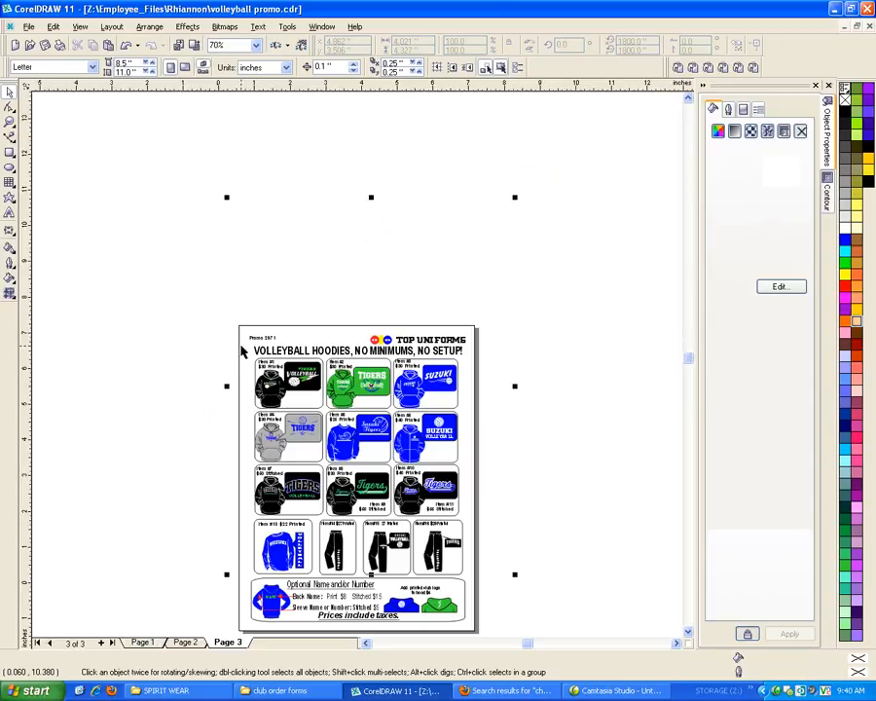
key("ctrl+Tab")
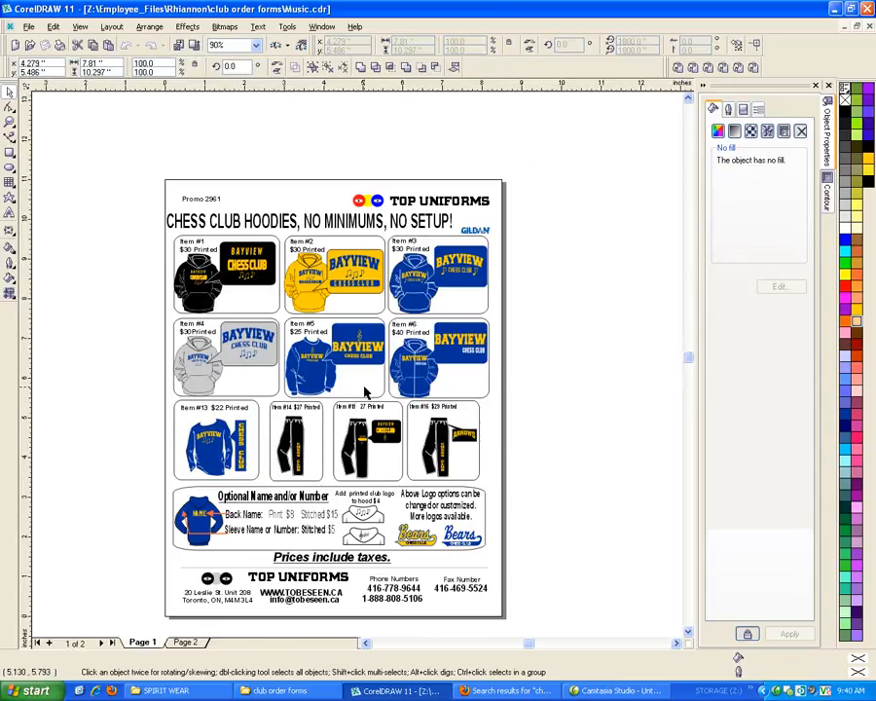
Delete the three music notes beneath CHESS CLUB in the Item #1 logo panel
scroll(231, 278, "up", 5)
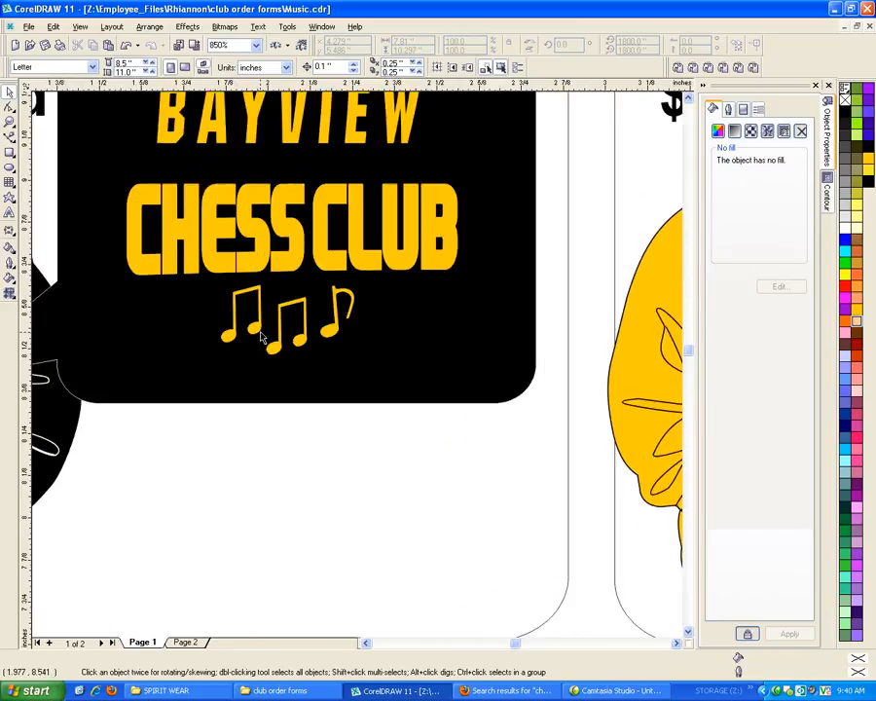
left_click(261, 334)
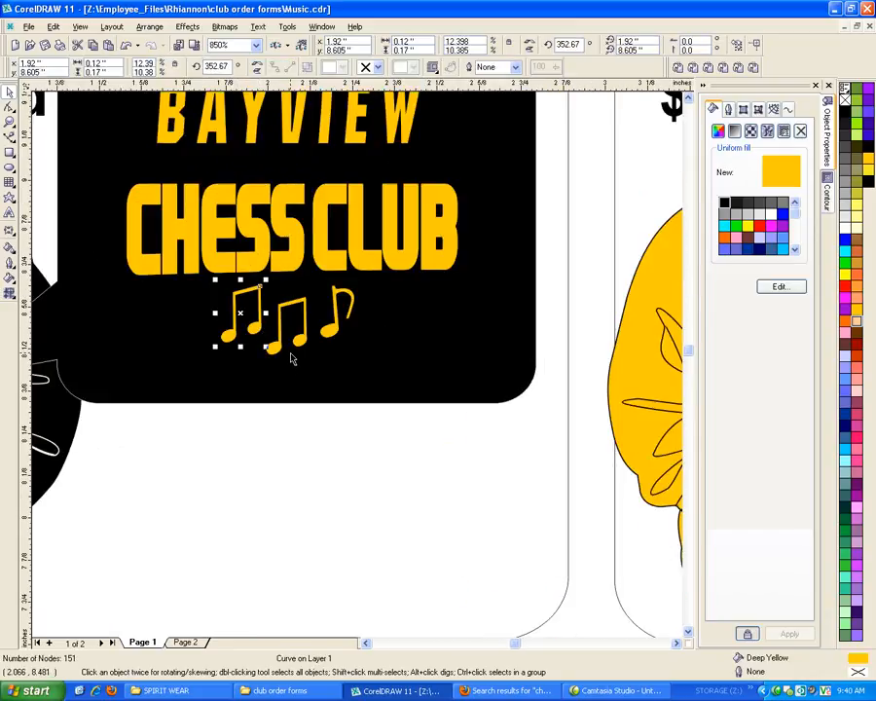
left_click(292, 348, "shift")
left_click(328, 339, "shift")
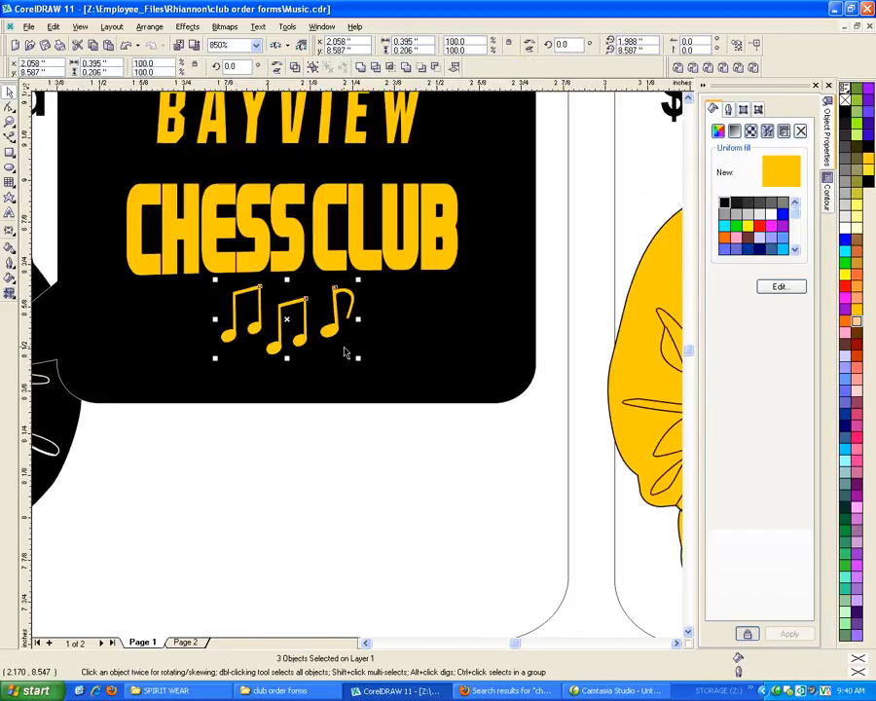
key("Delete")
scroll(329, 426, "down", 4)
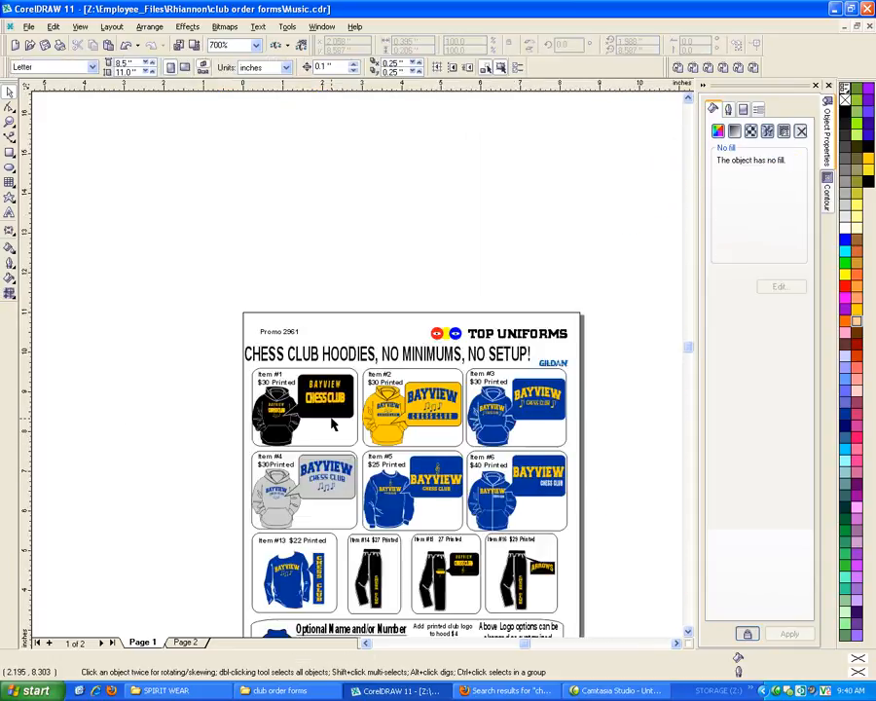
Paste the chess pieces artwork beside the flyer page, level with Item #1, and scale it down to about 1.85 by 1.99 inches
scroll(331, 424, "down", 2)
key("ctrl+v")
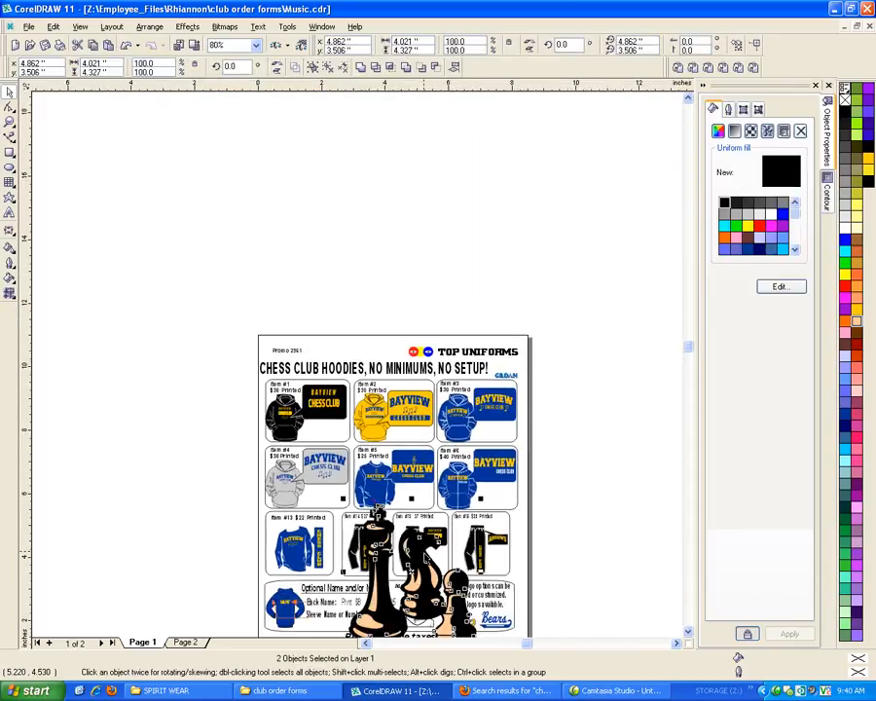
left_click_drag(472, 530, 186, 395)
left_click_drag(155, 450, 214, 413)
scroll(186, 395, "up", 4)
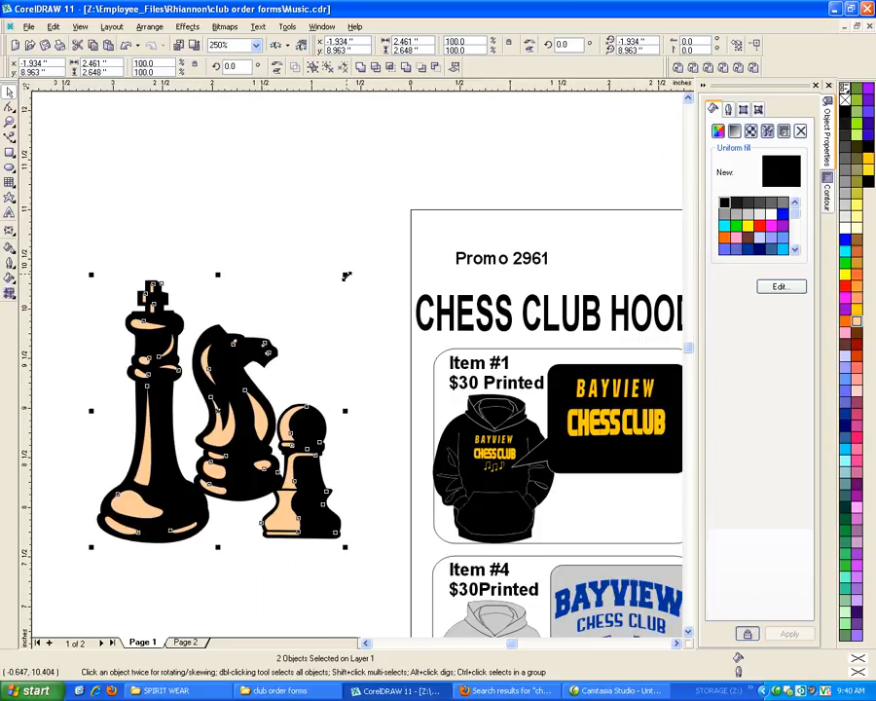
left_click_drag(345, 275, 284, 339)
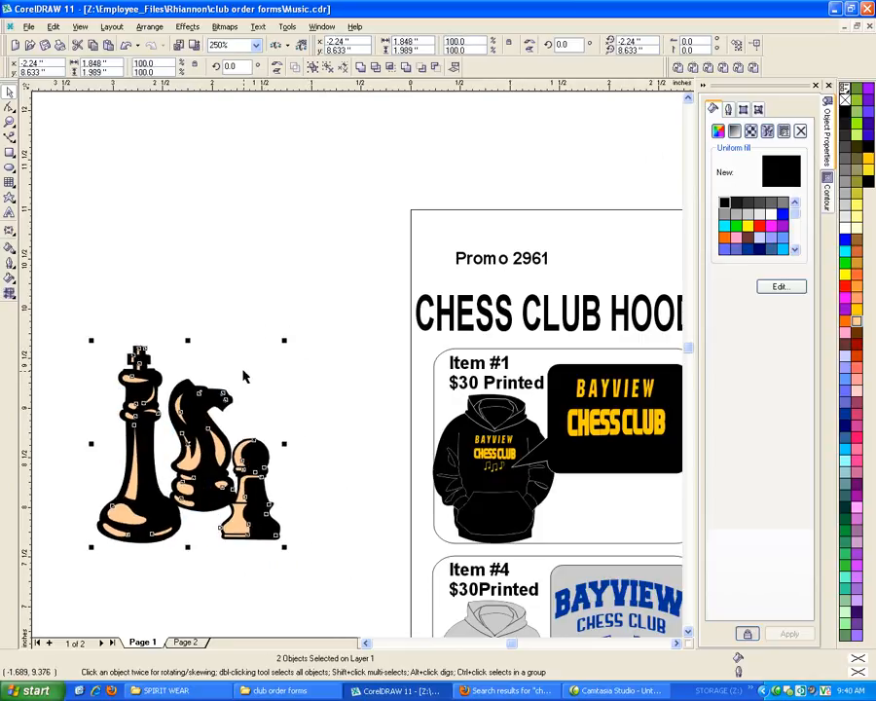
Fill the tan highlight areas of the chess pieces with the same deep yellow as the Item #1 logo lettering
left_click(297, 403)
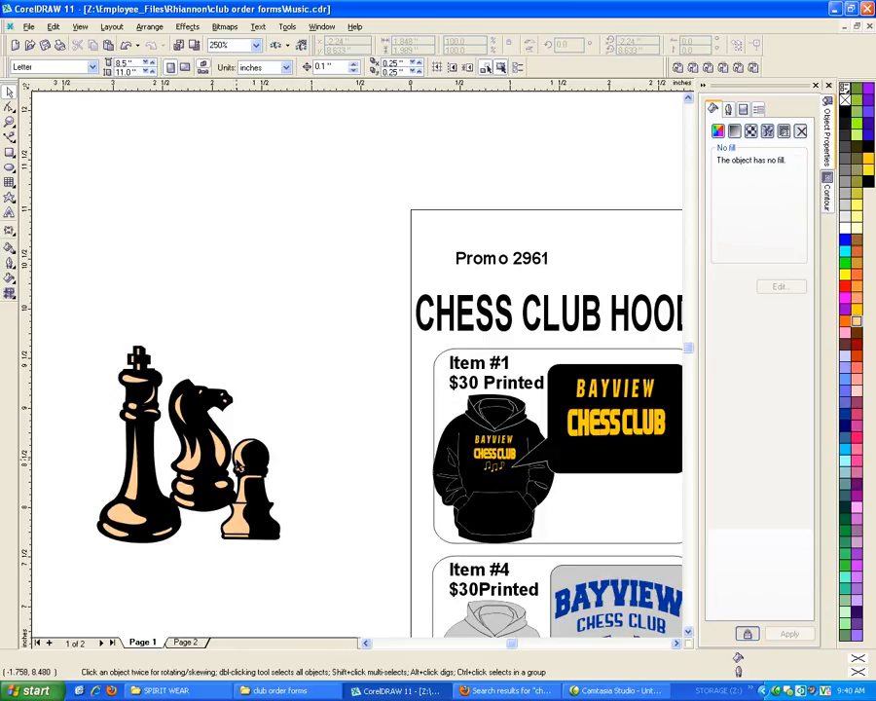
left_click(237, 461)
left_click(856, 309)
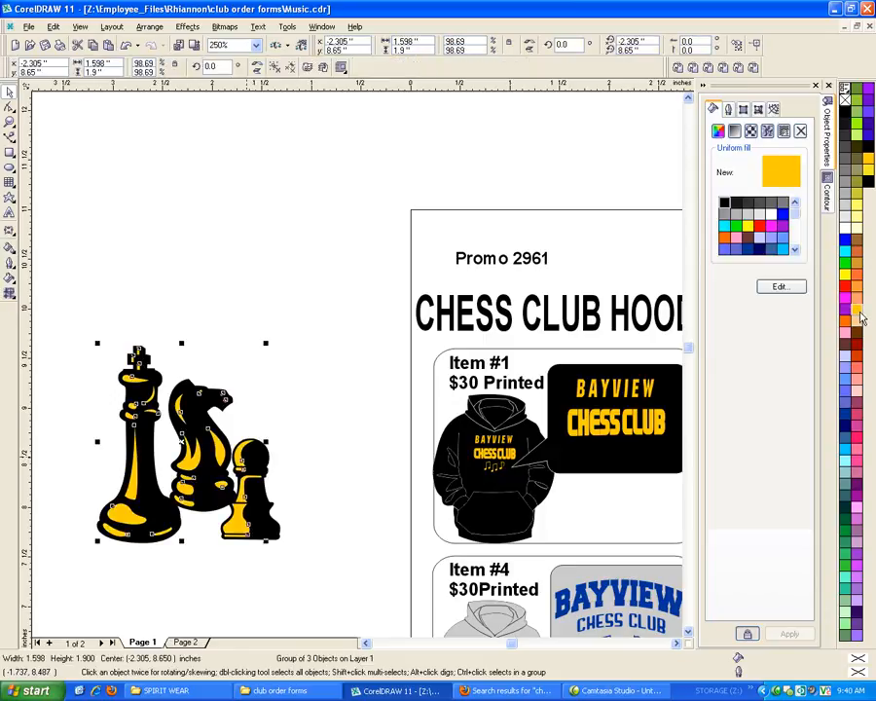
Sample the deep yellow from the Item #1 CHESS CLUB lettering and outline the black chess shapes in that colour
left_click(324, 419)
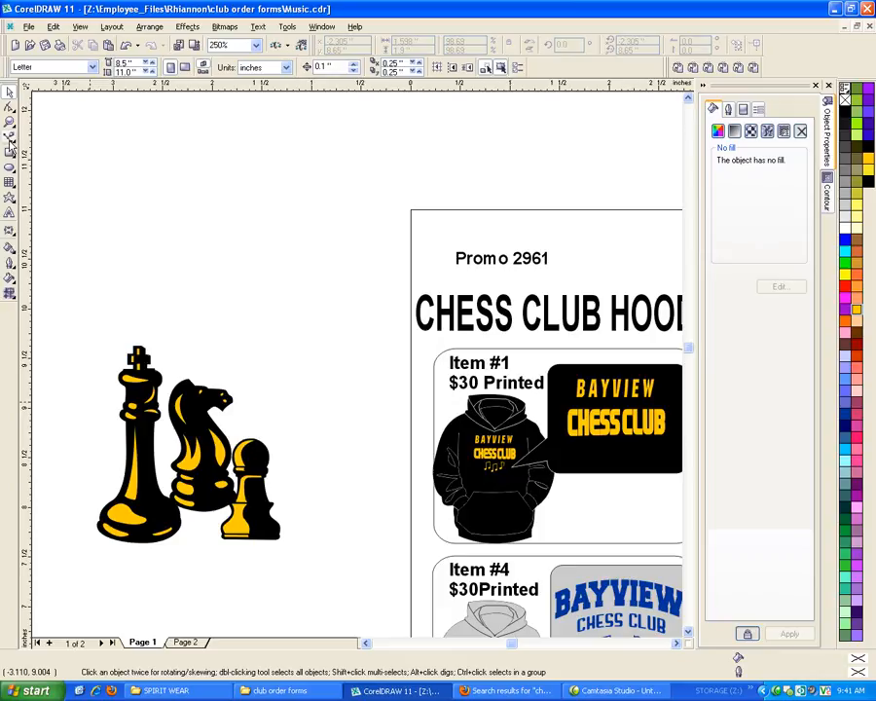
left_click(10, 250)
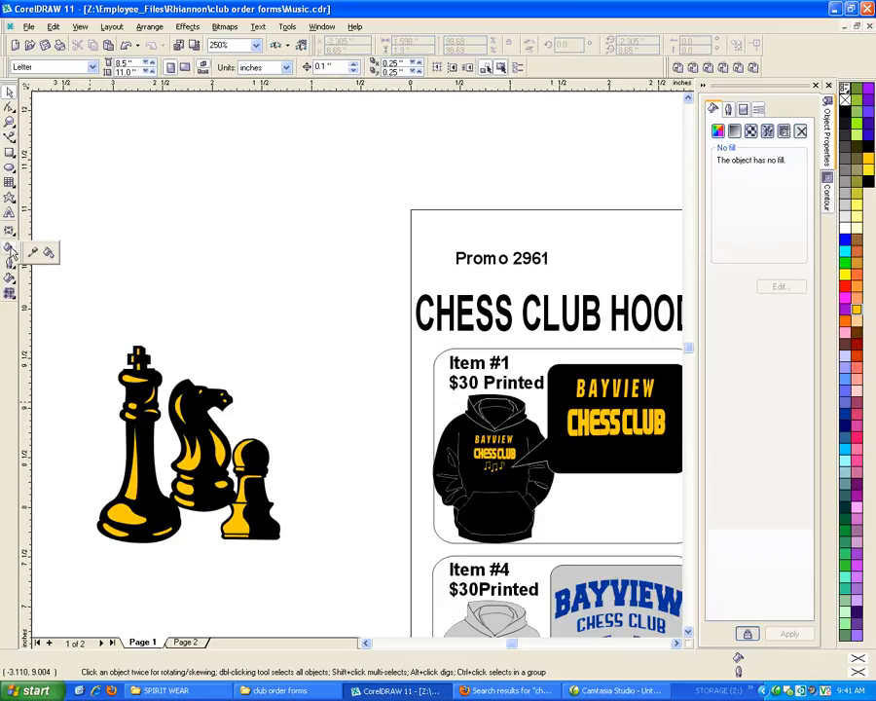
left_click(31, 255)
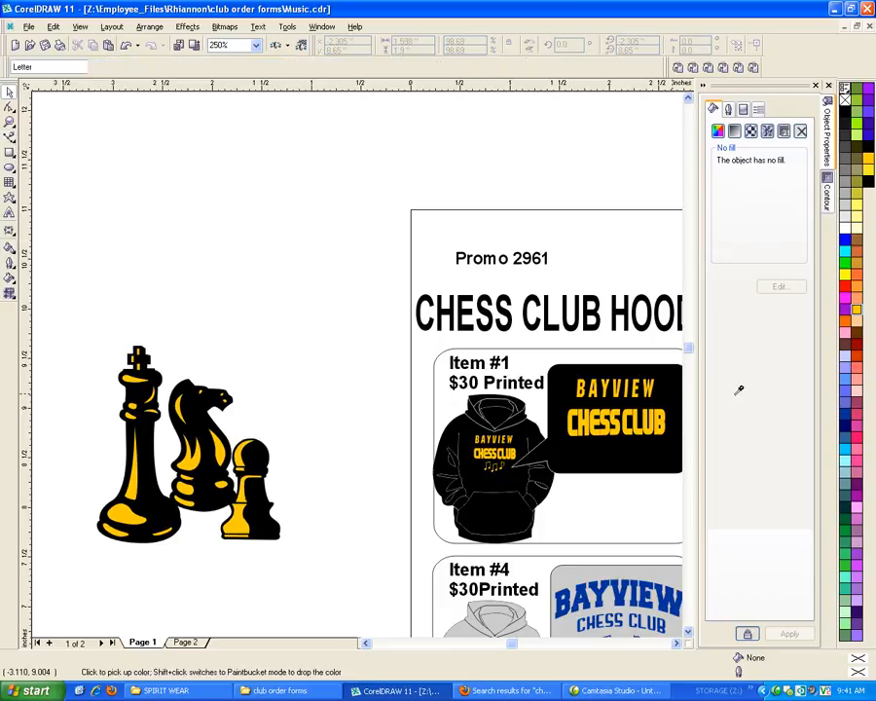
left_click(585, 416)
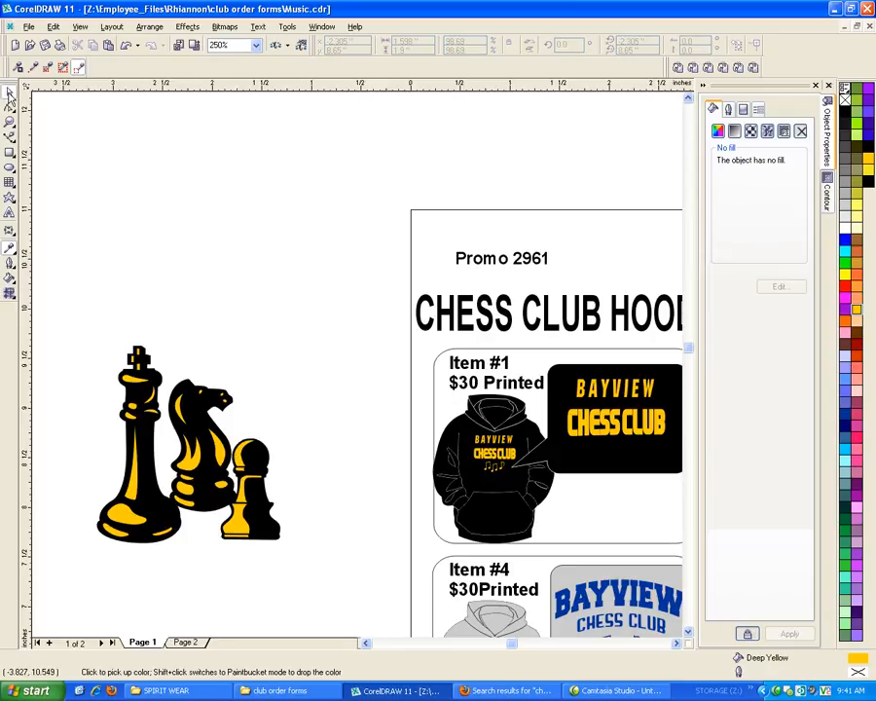
left_click(9, 90)
left_click(278, 475)
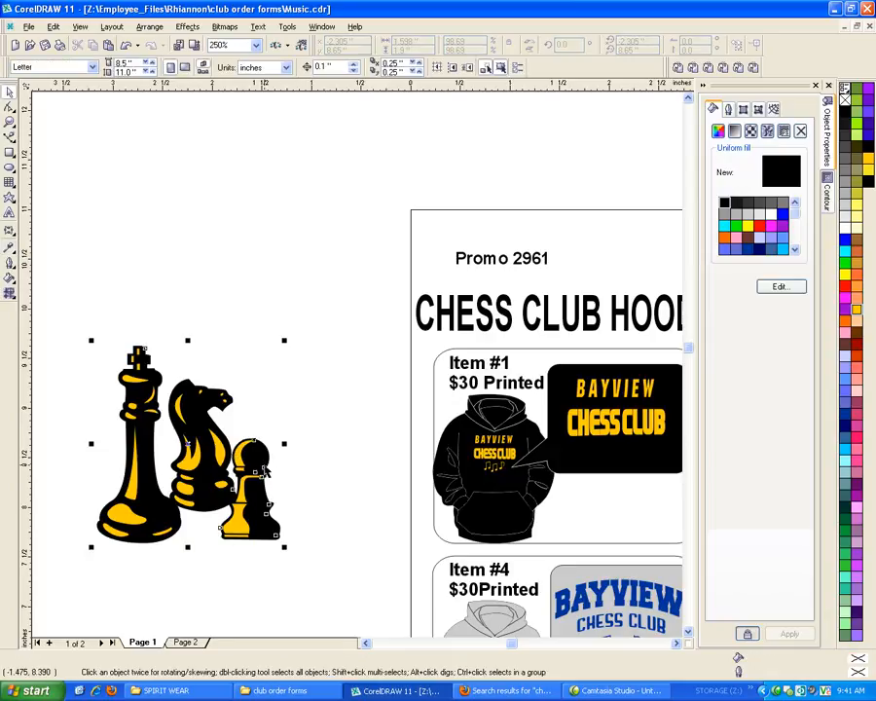
right_click(857, 309)
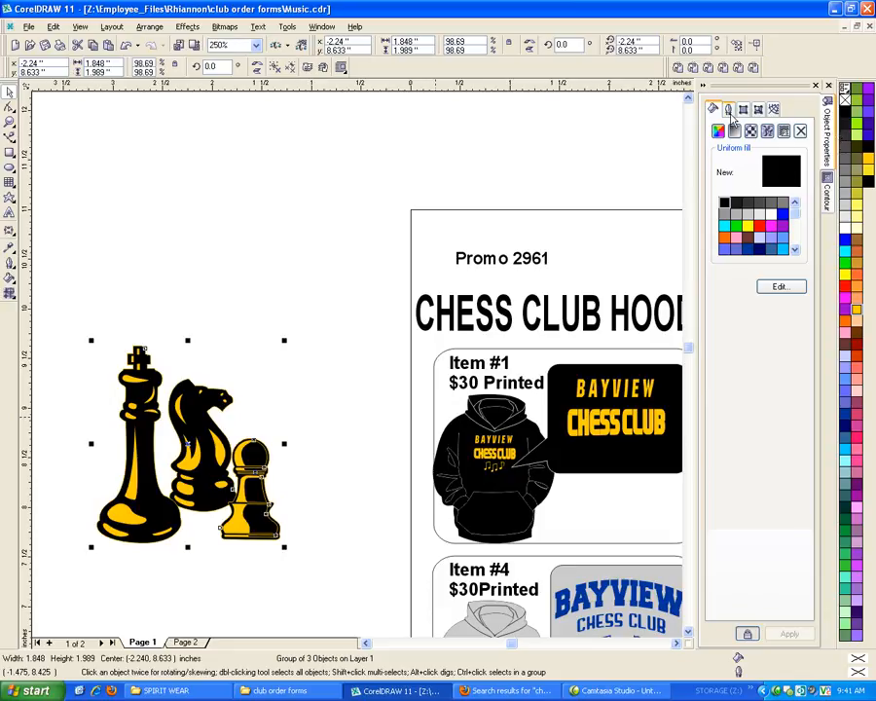
Set the chess shapes' outline width to 4.0 pt, placed behind the fill and scaling with the image
left_click(730, 111)
left_click(772, 129)
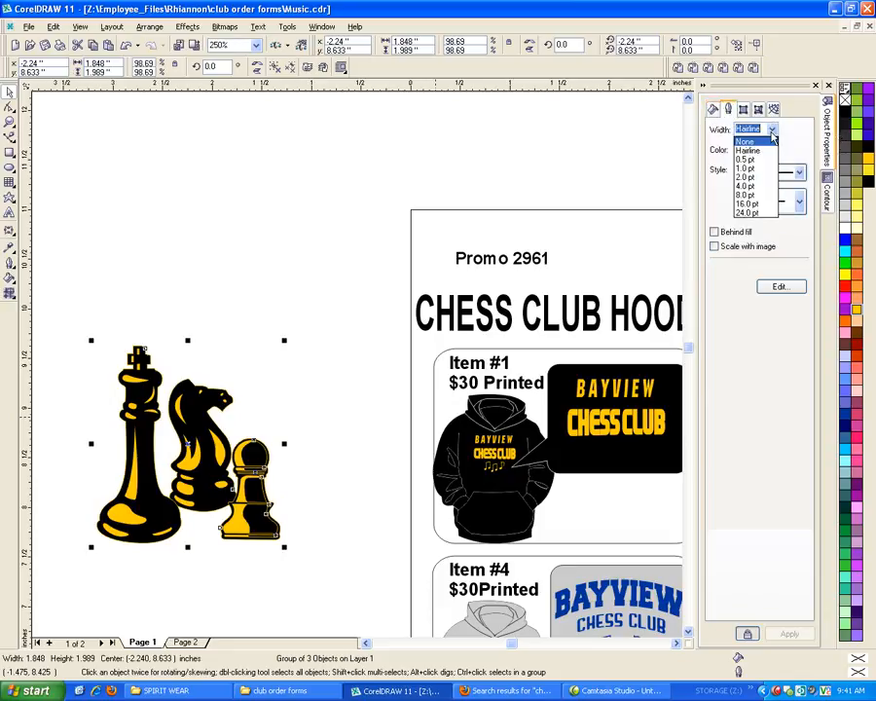
left_click(749, 186)
left_click(713, 231)
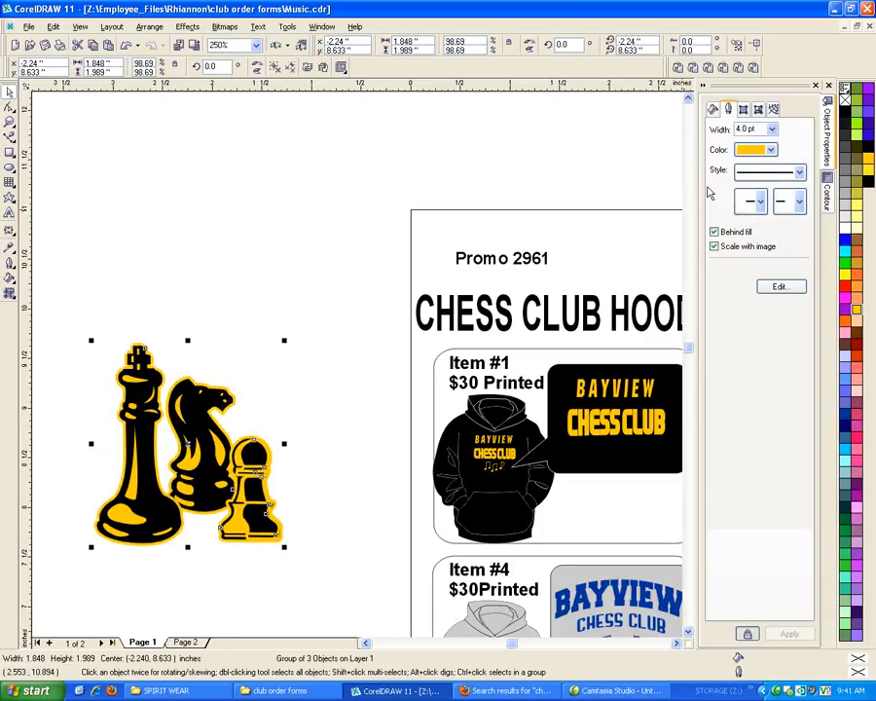
Try a 2.0 pt outline on the chess shapes and return it to 4 pt
left_click(772, 129)
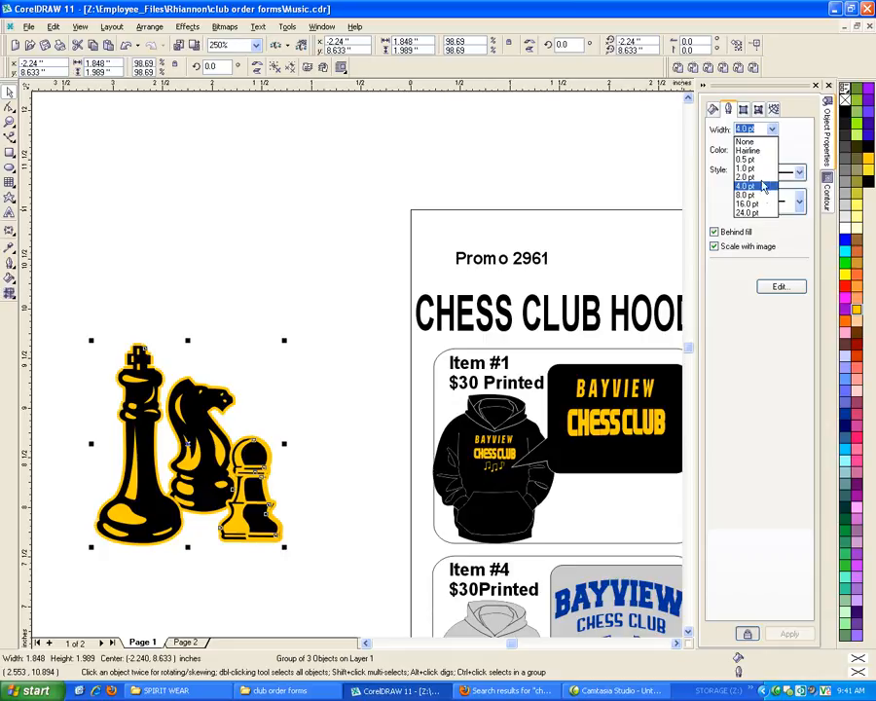
left_click(760, 176)
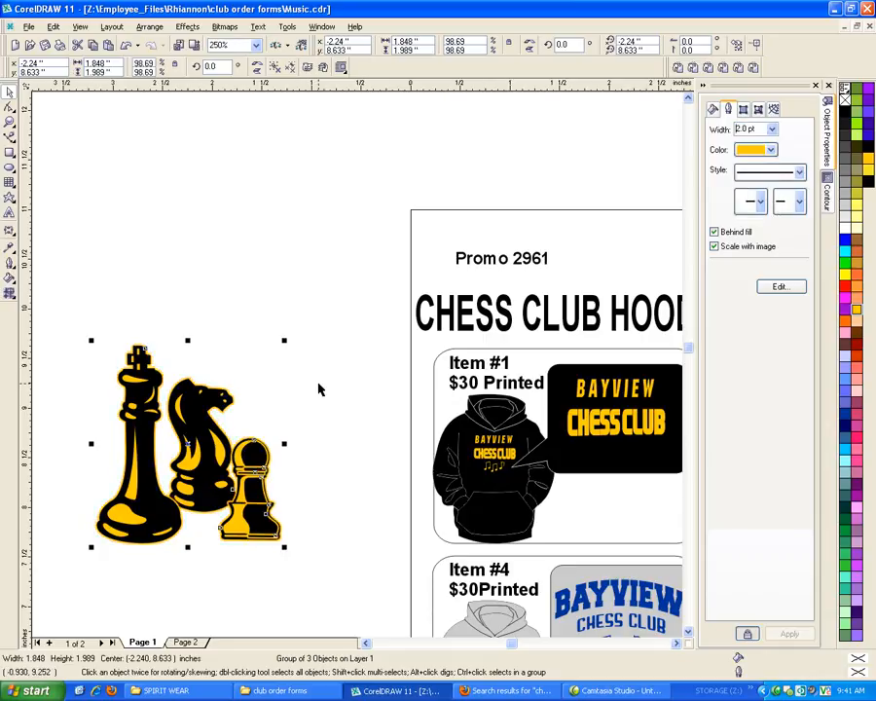
left_click_drag(755, 128, 636, 139)
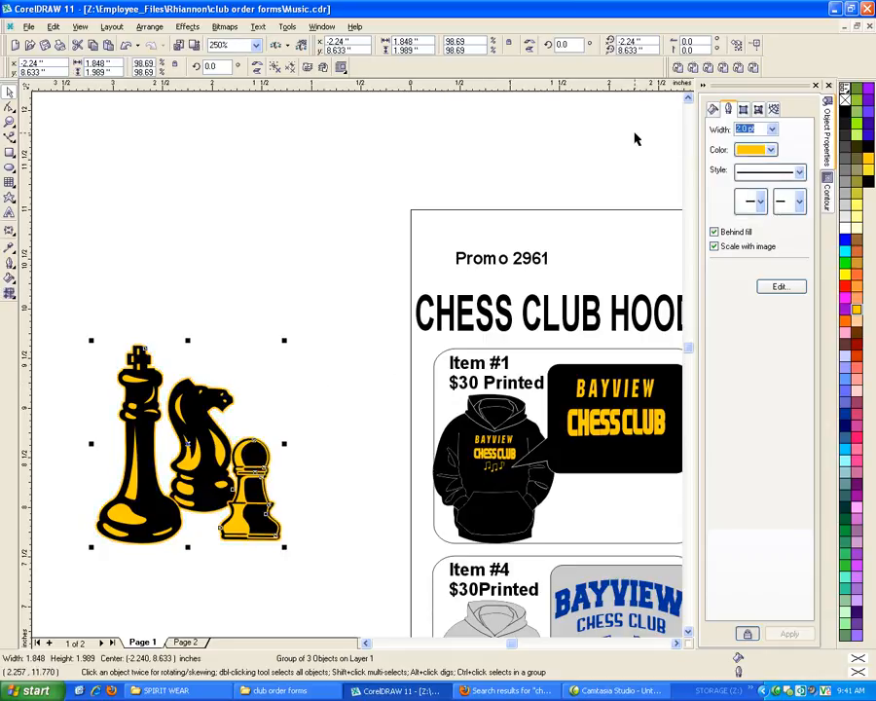
type("4")
key("Return")
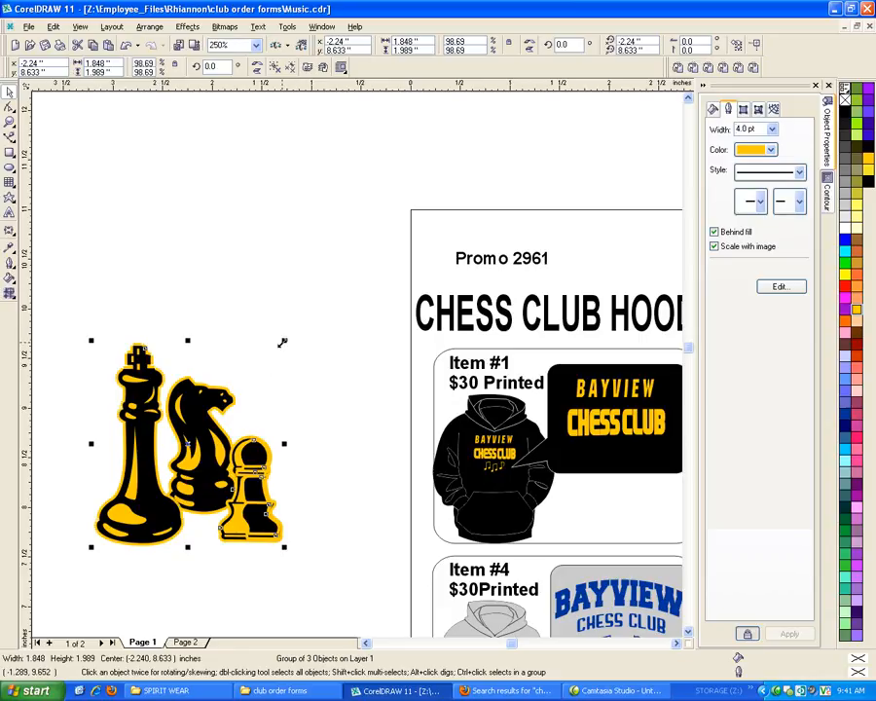
Select both the black and yellow parts of the chess artwork, scale them to about 0.5 by 0.53 inches, and move them into the Item #1 logo panel
left_click_drag(282, 341, 159, 475)
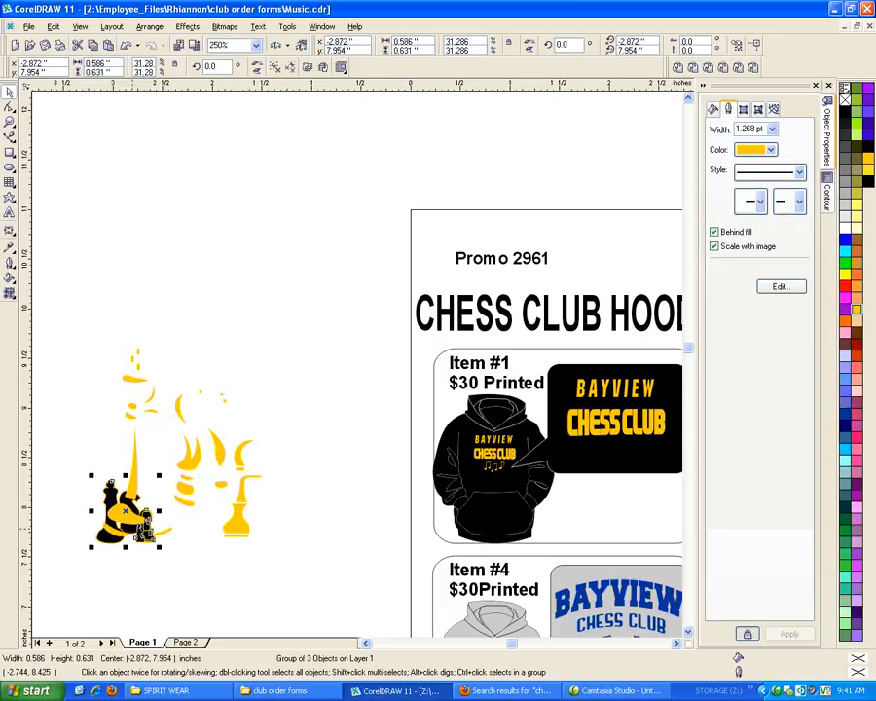
key("ctrl+z")
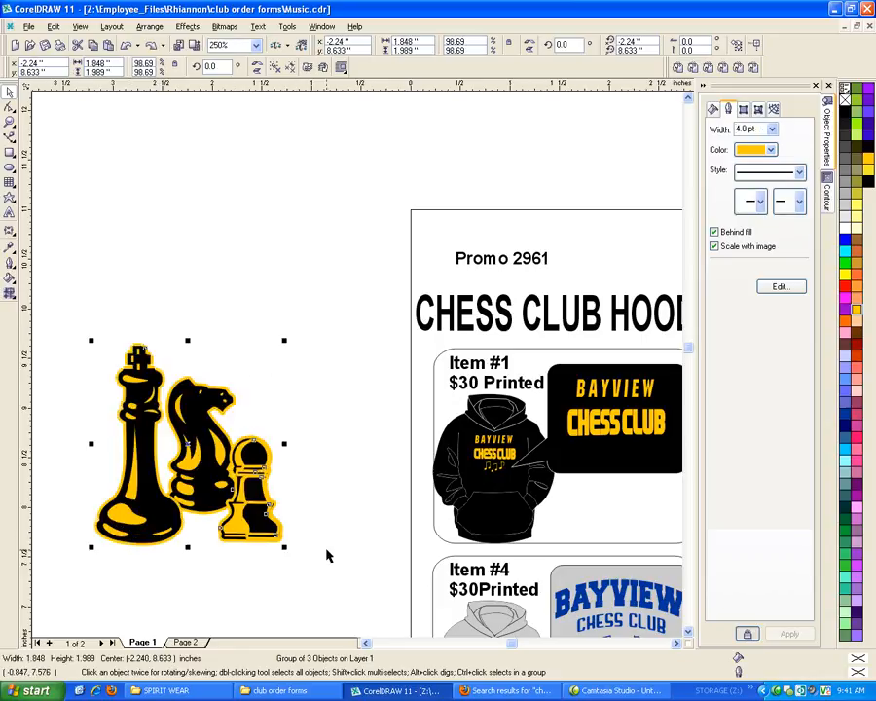
left_click_drag(329, 583, 35, 292)
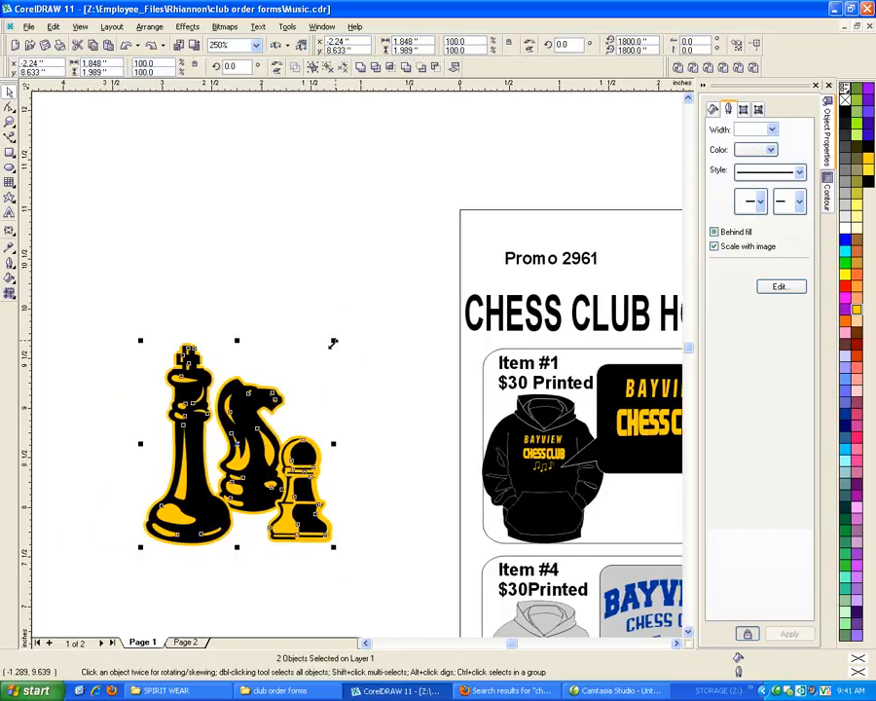
left_click_drag(333, 341, 197, 490)
left_click_drag(593, 457, 638, 449)
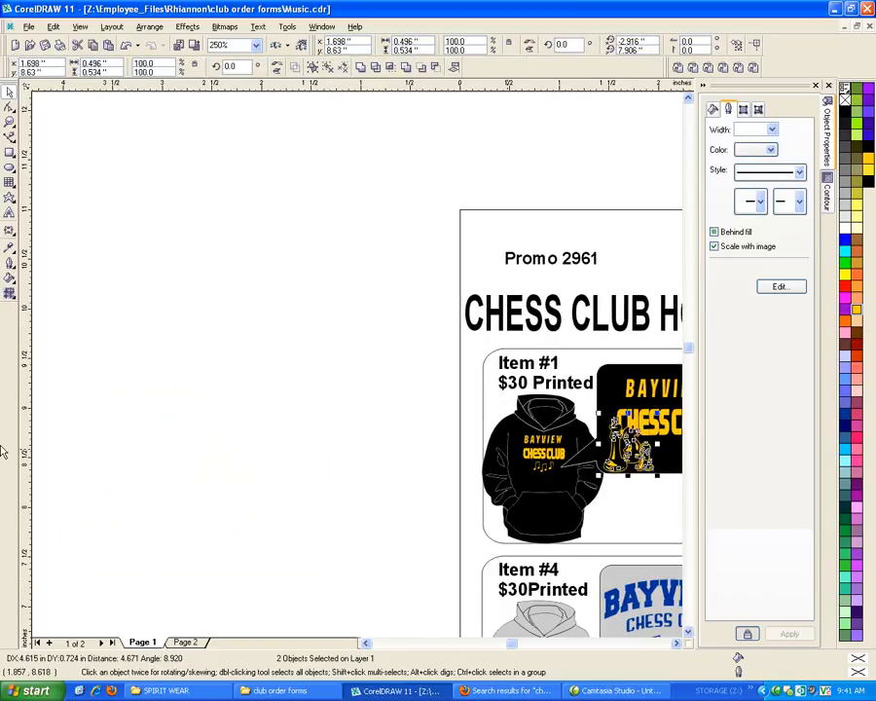
Resize the chess pieces to about 0.28 by 0.30 inches and centre them beneath CHESS CLUB in the Item #1 logo panel
scroll(2, 450, "down", 2)
scroll(231, 451, "up", 4)
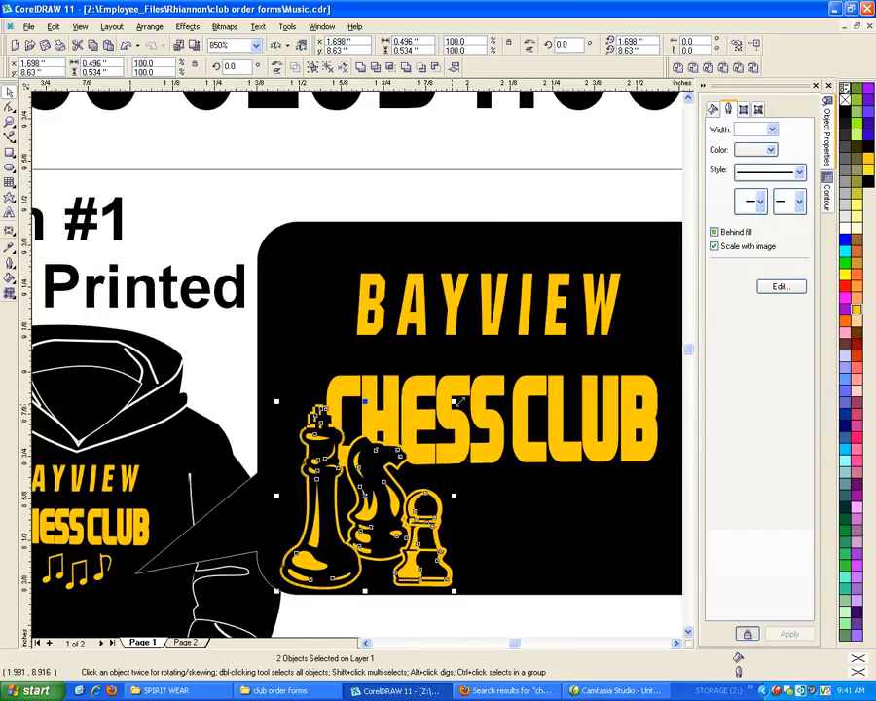
left_click_drag(453, 402, 365, 486)
left_click_drag(344, 539, 522, 525)
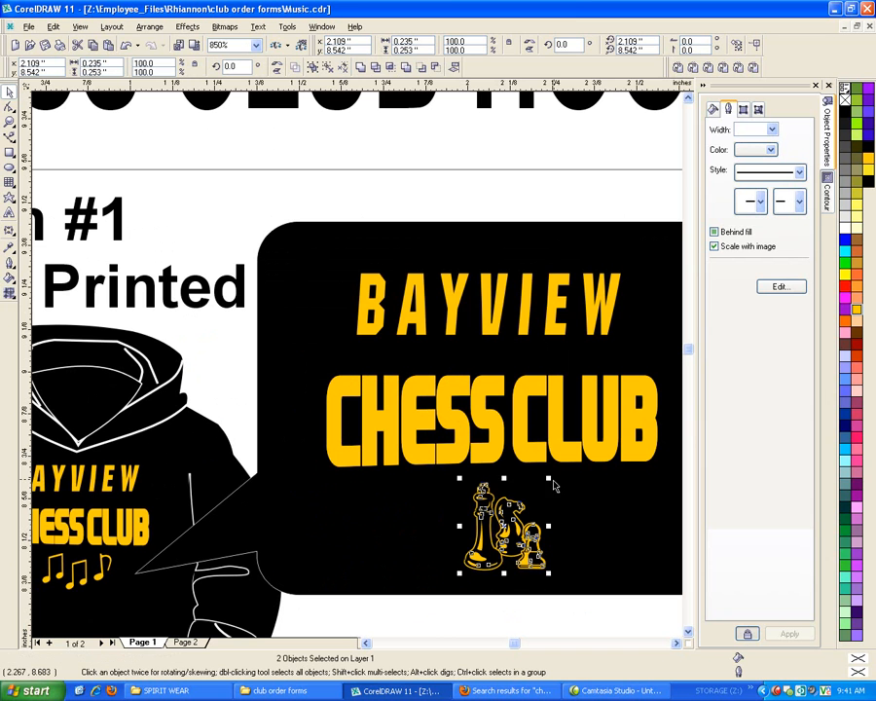
left_click_drag(551, 481, 571, 463)
scroll(428, 551, "down", 2)
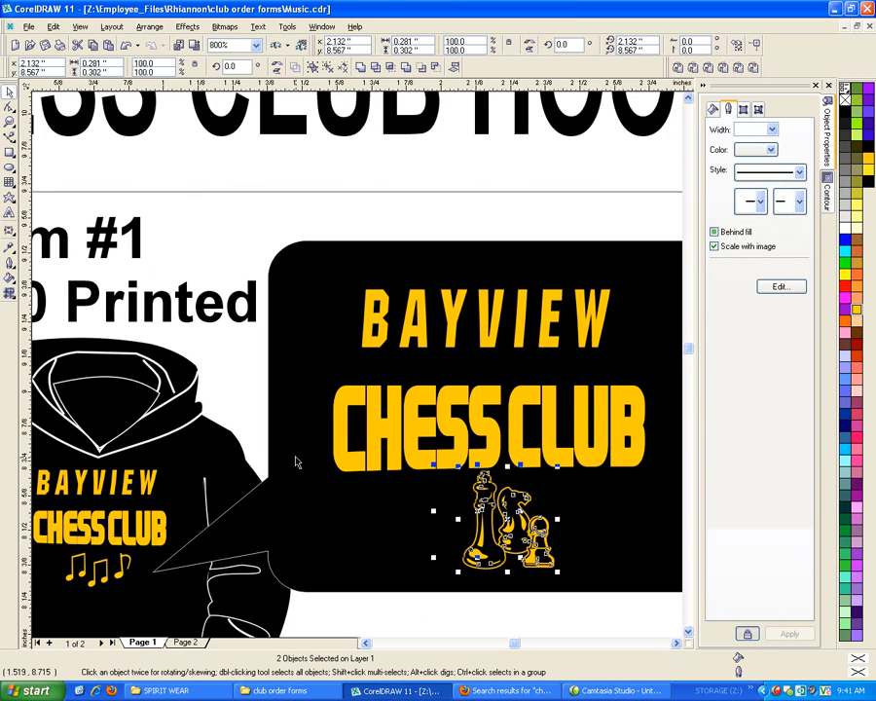
scroll(212, 452, "down", 3)
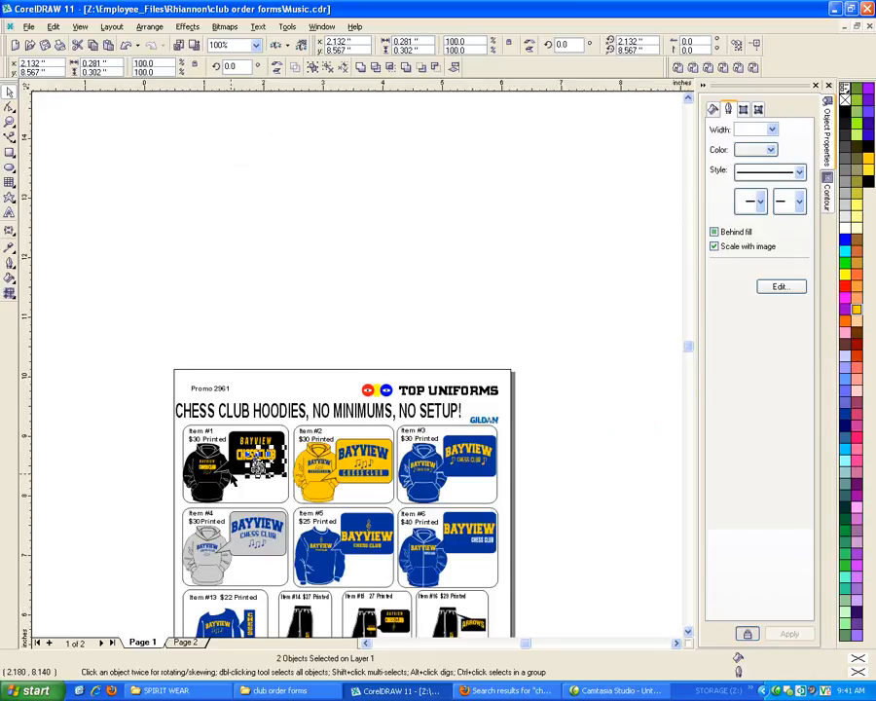
scroll(243, 482, "up", 2)
scroll(224, 468, "up", 1)
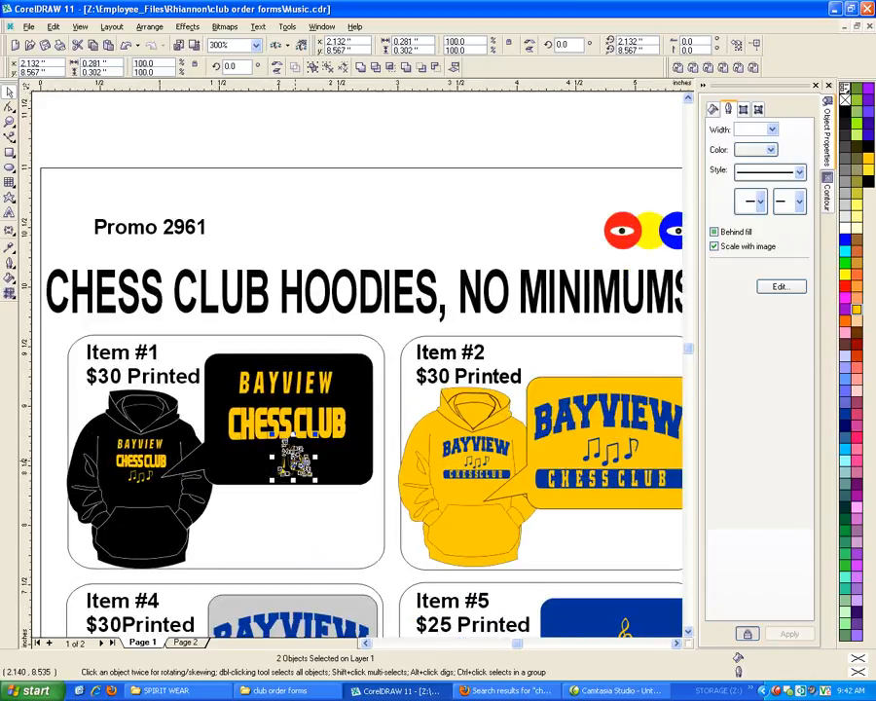
left_click_drag(295, 461, 282, 463)
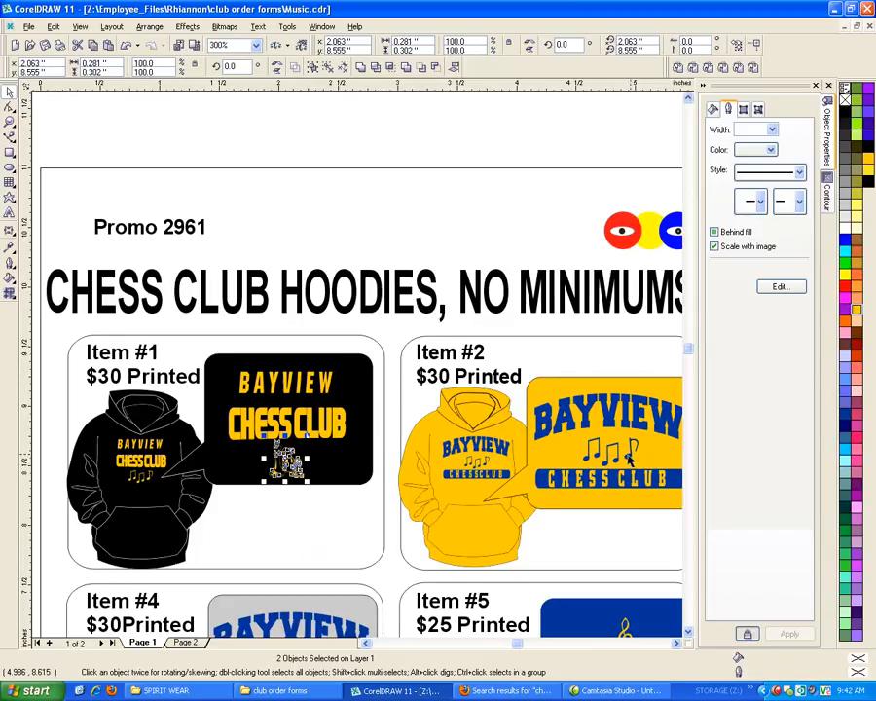
Delete the three music notes between BAYVIEW and CHESS CLUB in the Item #2 logo panel
left_click(631, 454)
key("Delete")
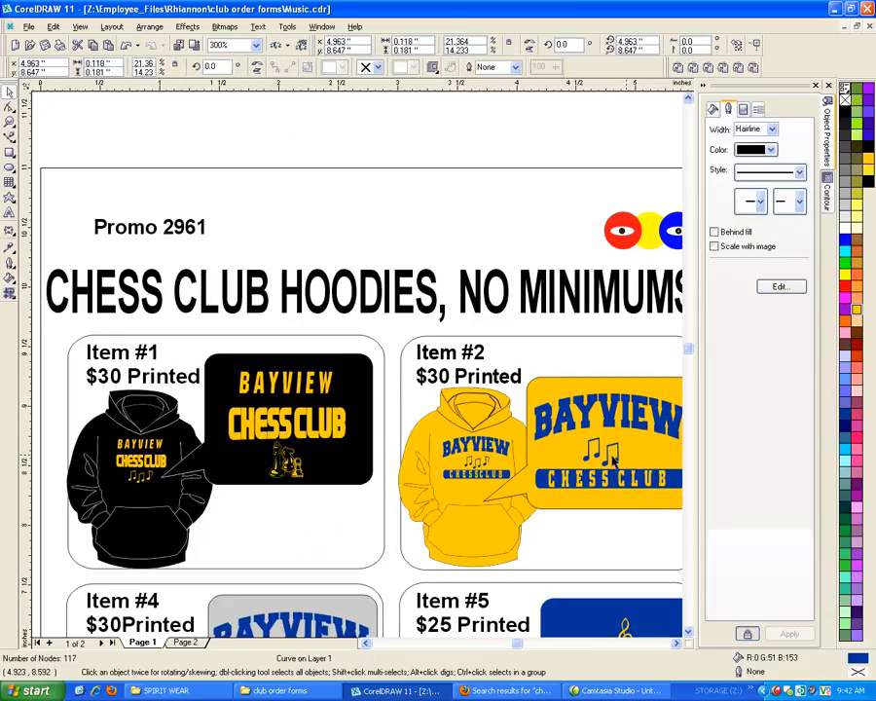
left_click(602, 458)
key("Delete")
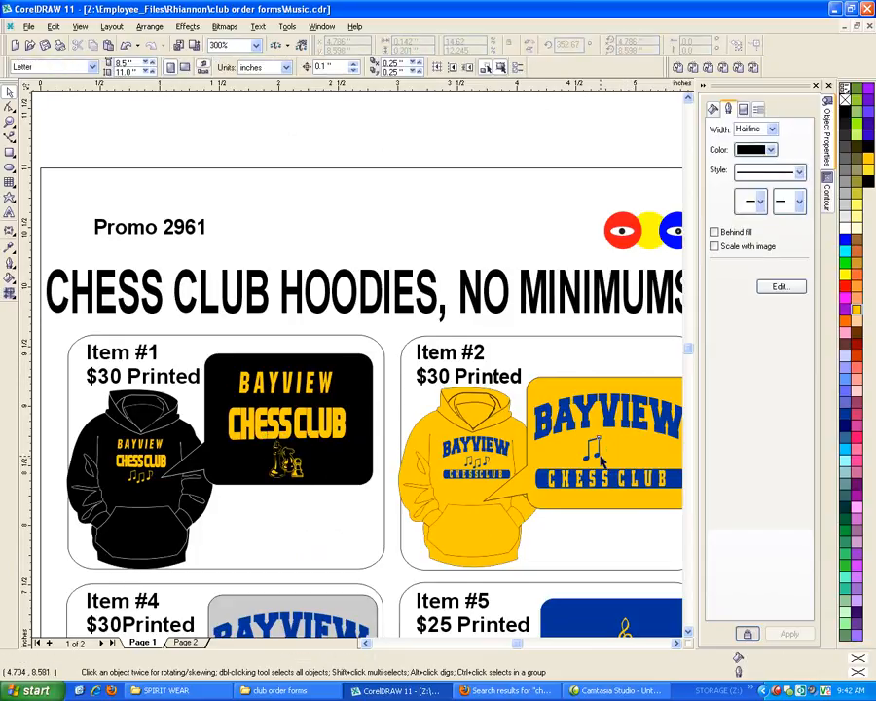
left_click(596, 455)
key("Delete")
Place a copy of the Item #1 panel's chess pieces between BAYVIEW and CHESS CLUB in the Item #2 logo panel
left_click_drag(316, 524, 244, 431)
key("ctrl+z")
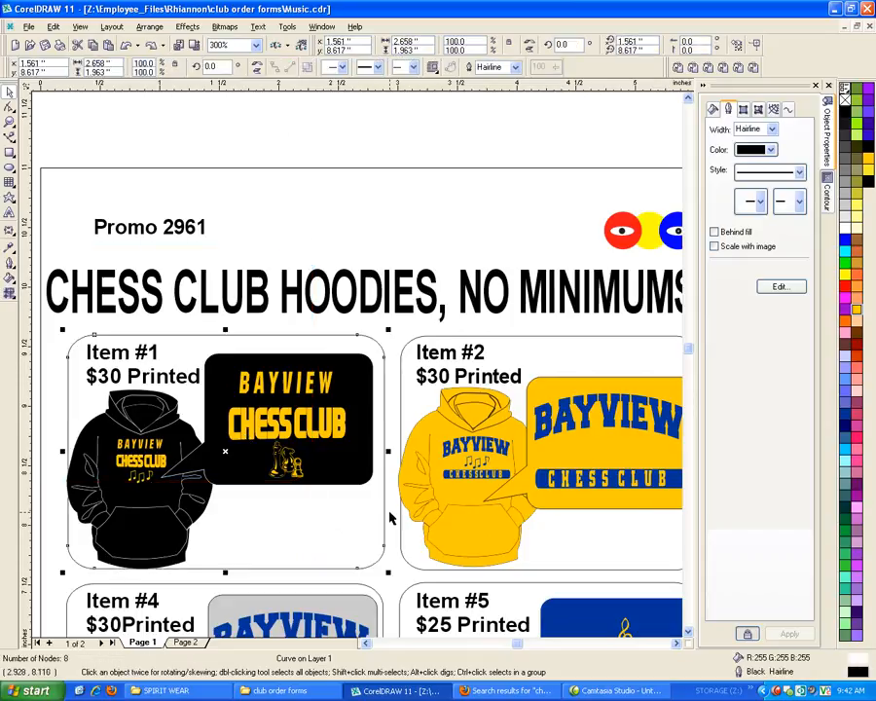
left_click(390, 510)
left_click_drag(391, 510, 248, 426)
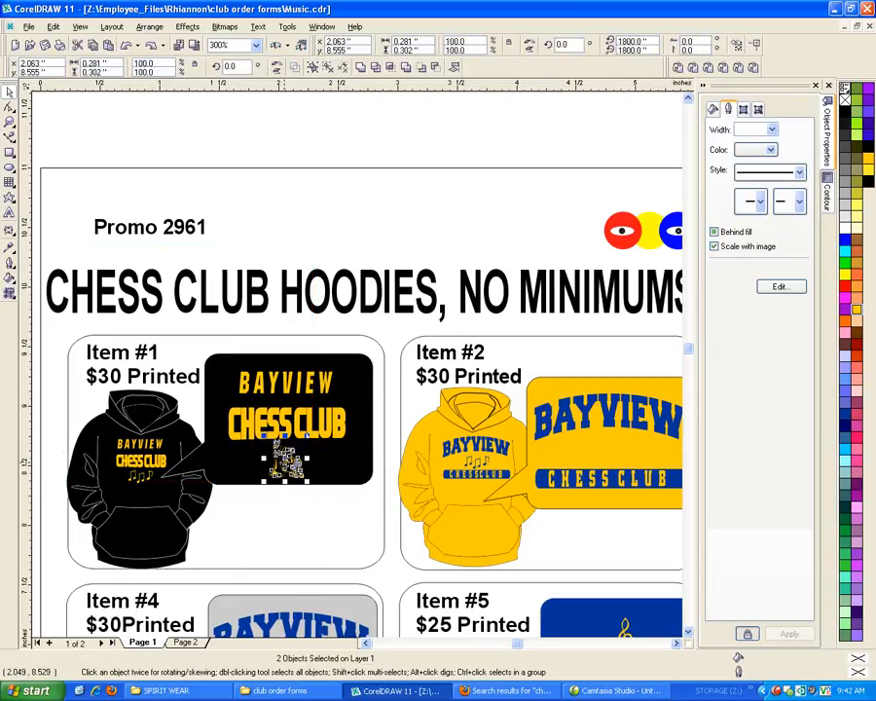
left_click_drag(284, 462, 610, 451)
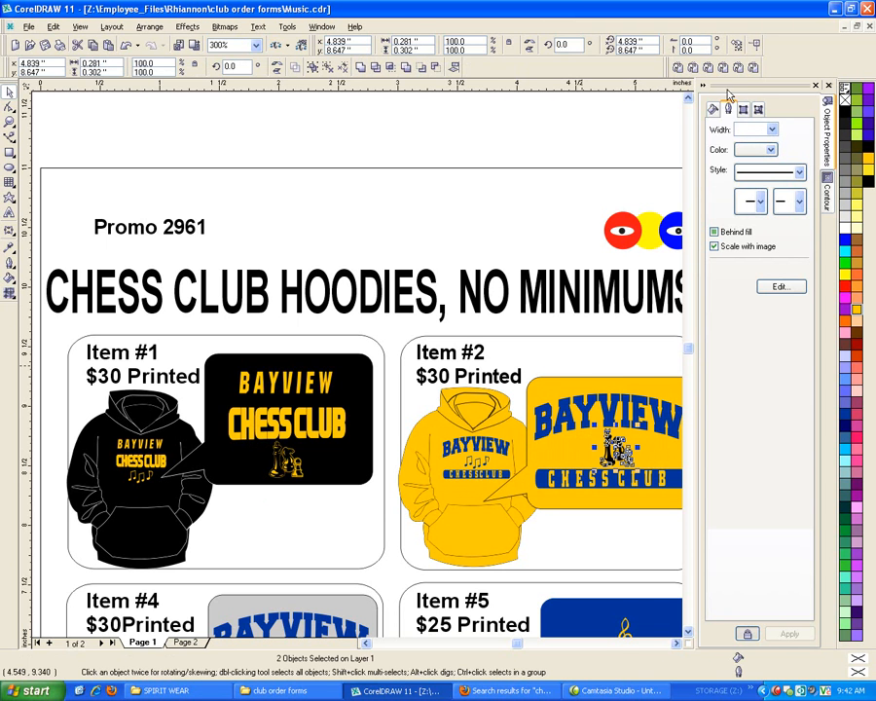
scroll(576, 513, "down", 1)
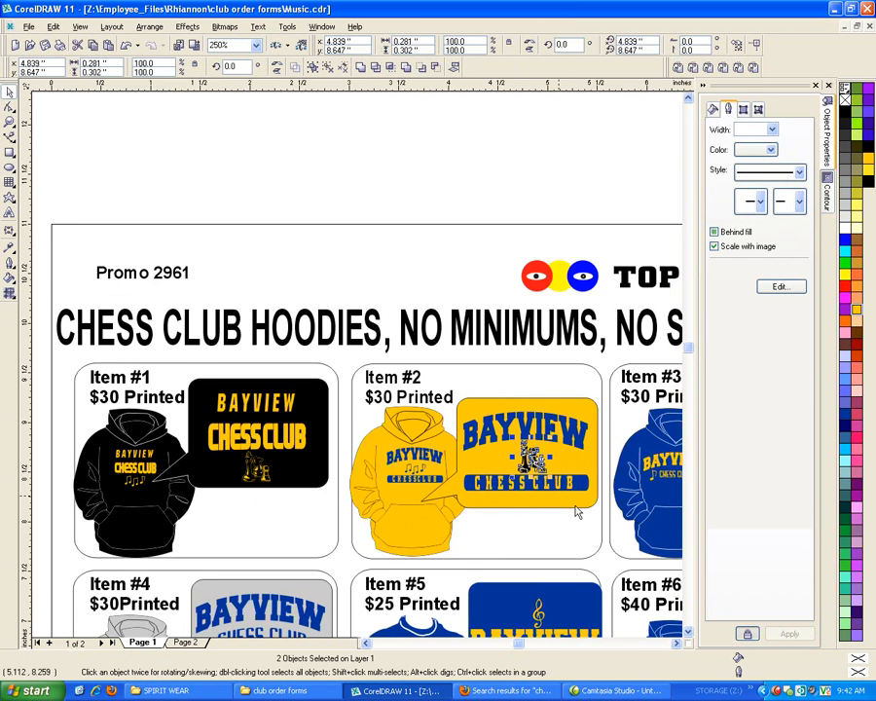
scroll(584, 492, "up", 3)
scroll(606, 470, "up", 1)
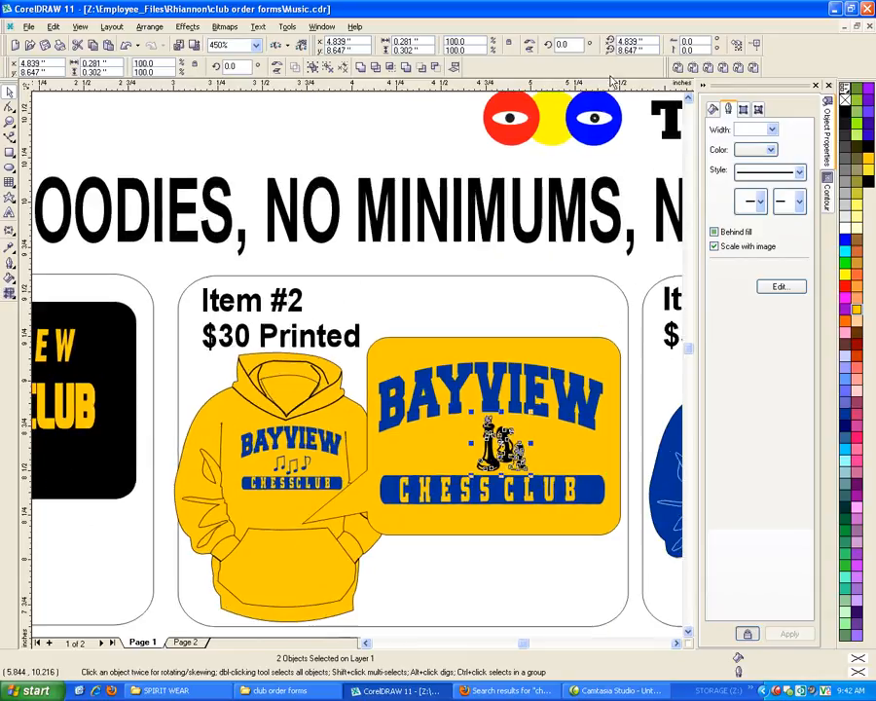
left_click(415, 112)
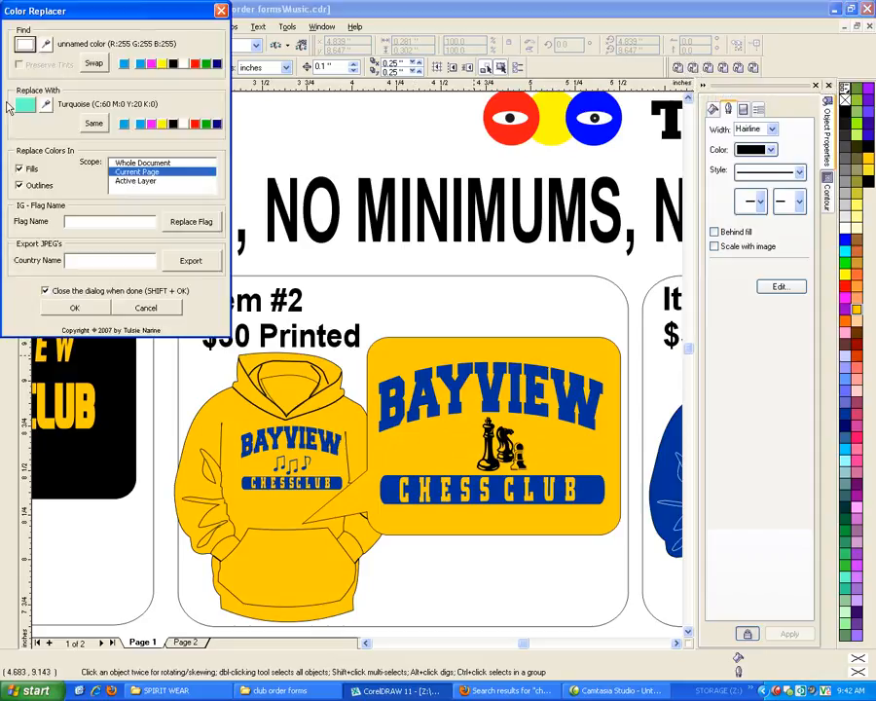
left_click(45, 46)
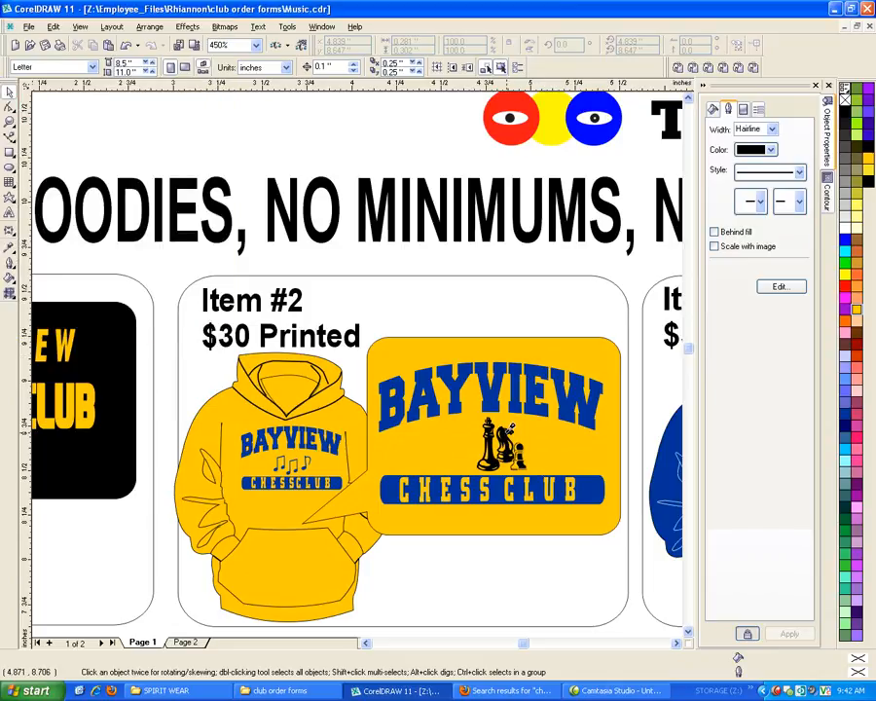
key("ctrl+shift+c")
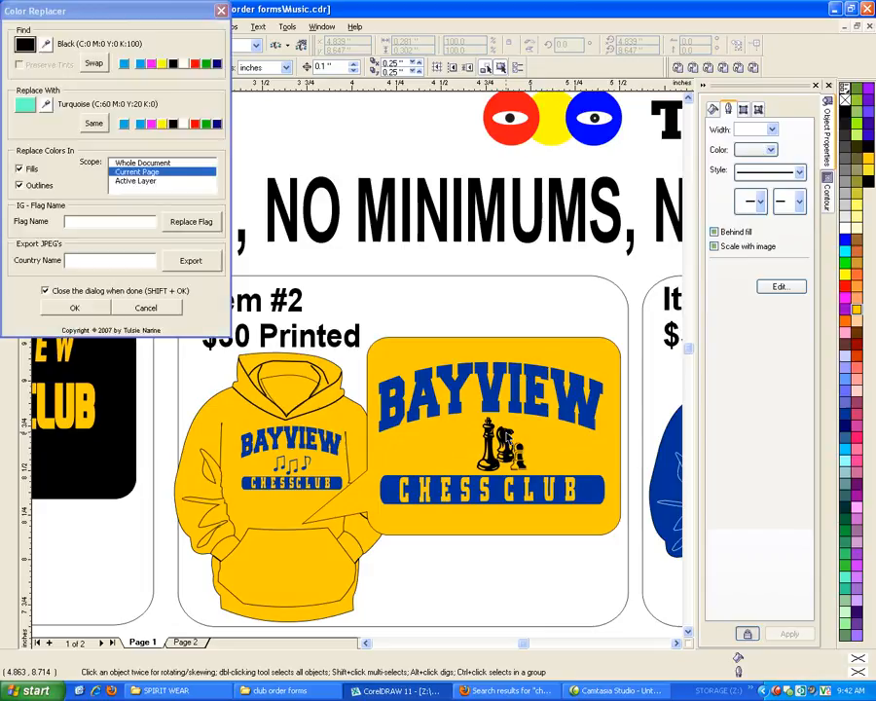
left_click(139, 309)
left_click_drag(401, 260, 574, 496)
left_click(605, 550)
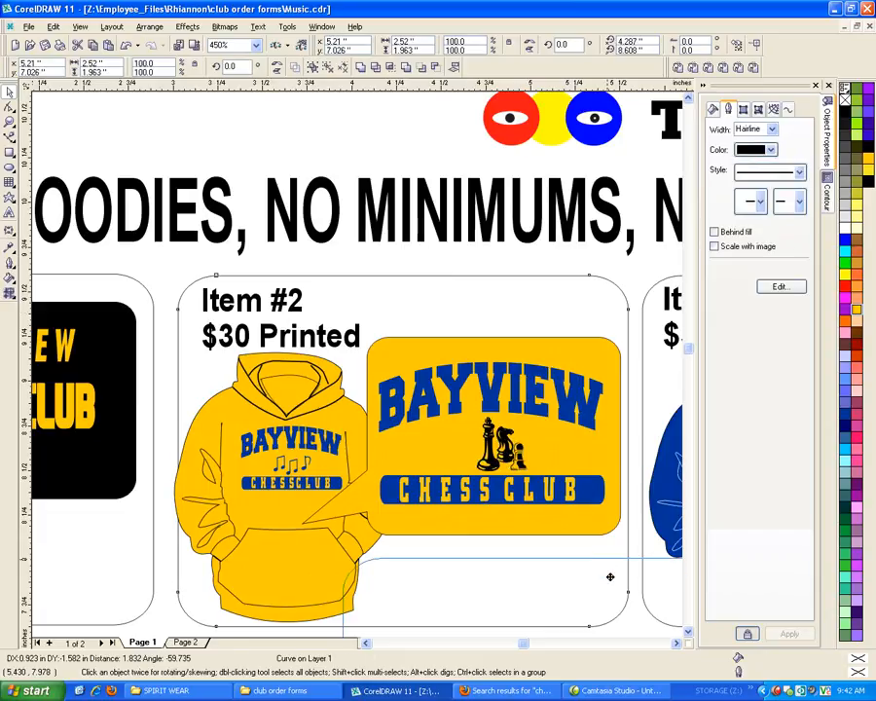
key("ctrl+z")
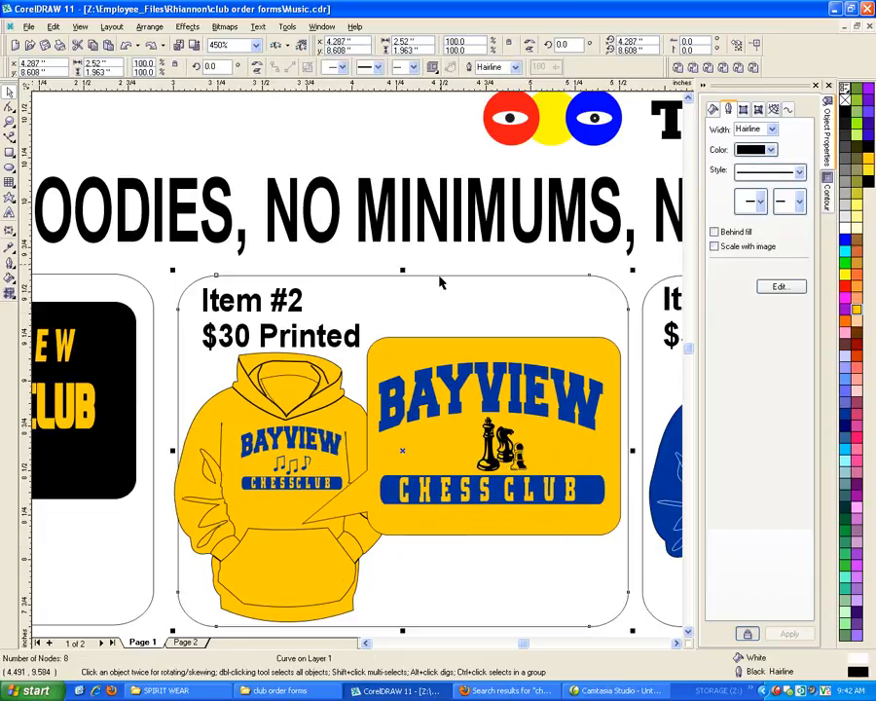
Replace black with the lettering's blue (R:0 G:51 B:153) in the Item #2 panel's chess pieces, limiting the color replacement to the selection
left_click_drag(440, 252, 549, 491)
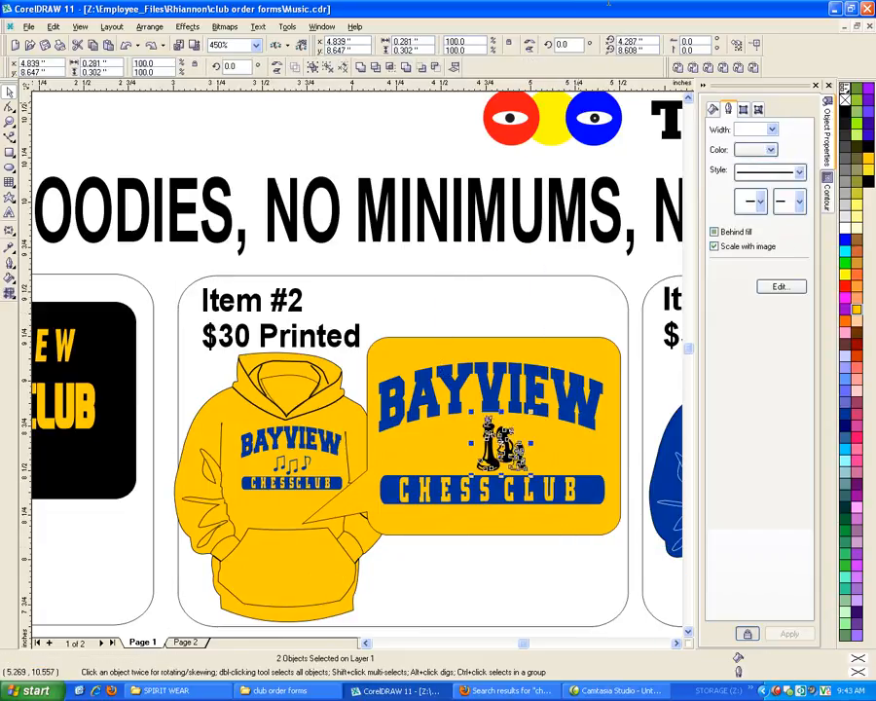
left_click(693, 69)
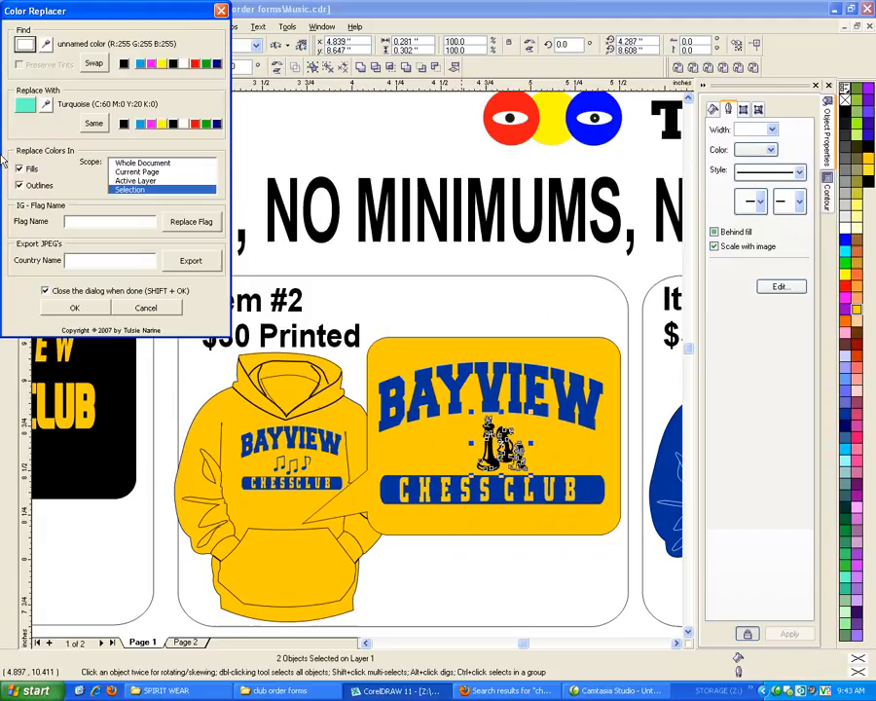
left_click(48, 42)
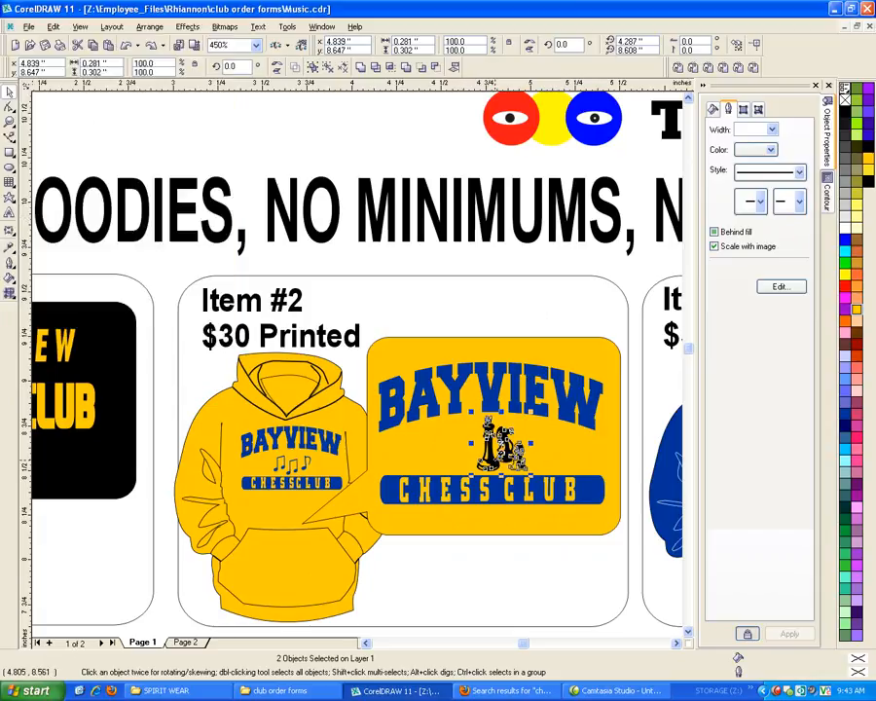
left_click(494, 461)
left_click(45, 44)
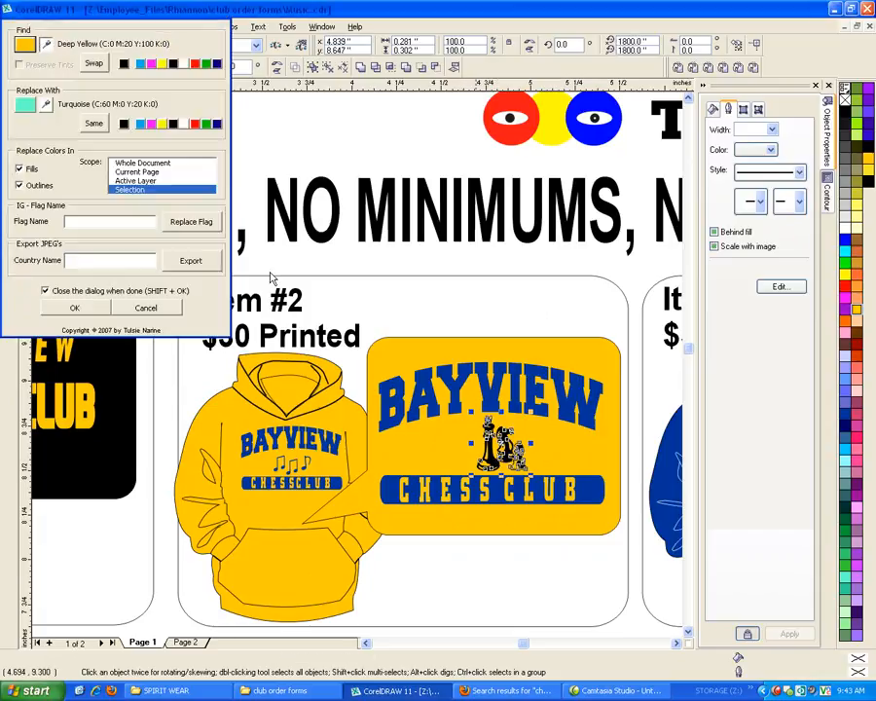
left_click(491, 464)
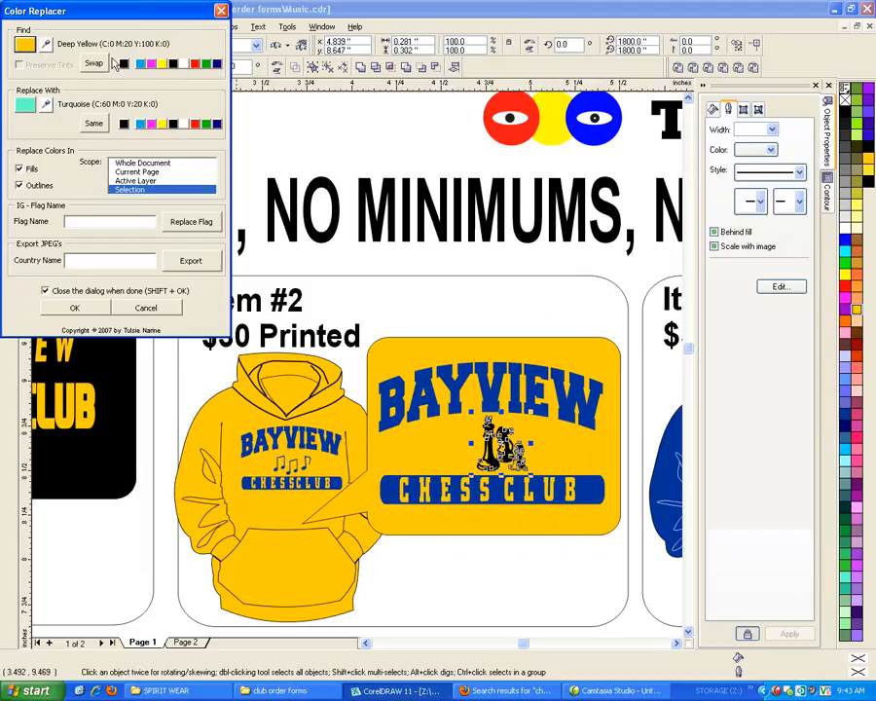
left_click(124, 65)
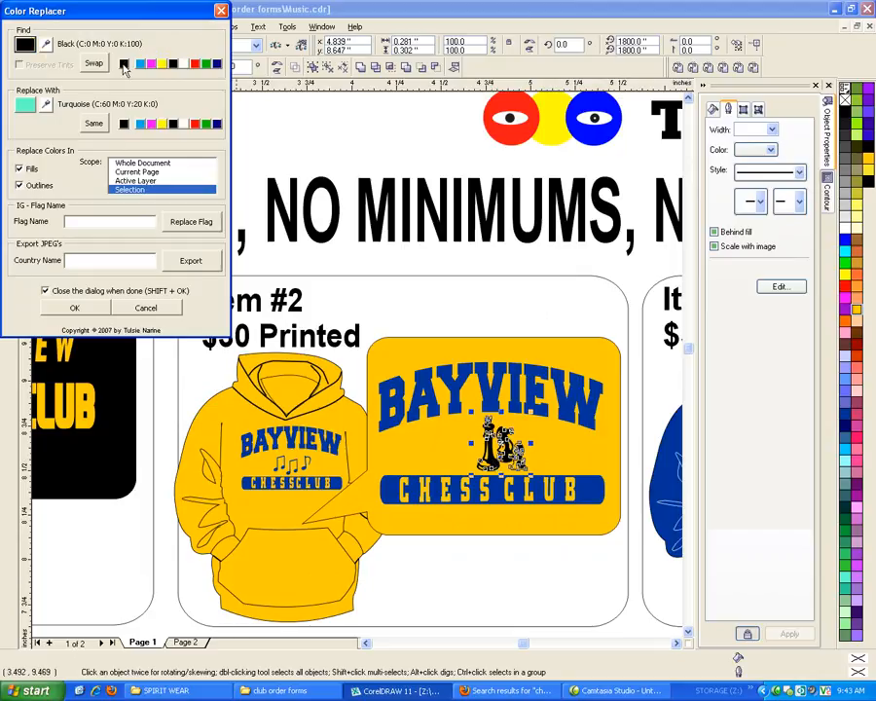
left_click(46, 109)
left_click(474, 492)
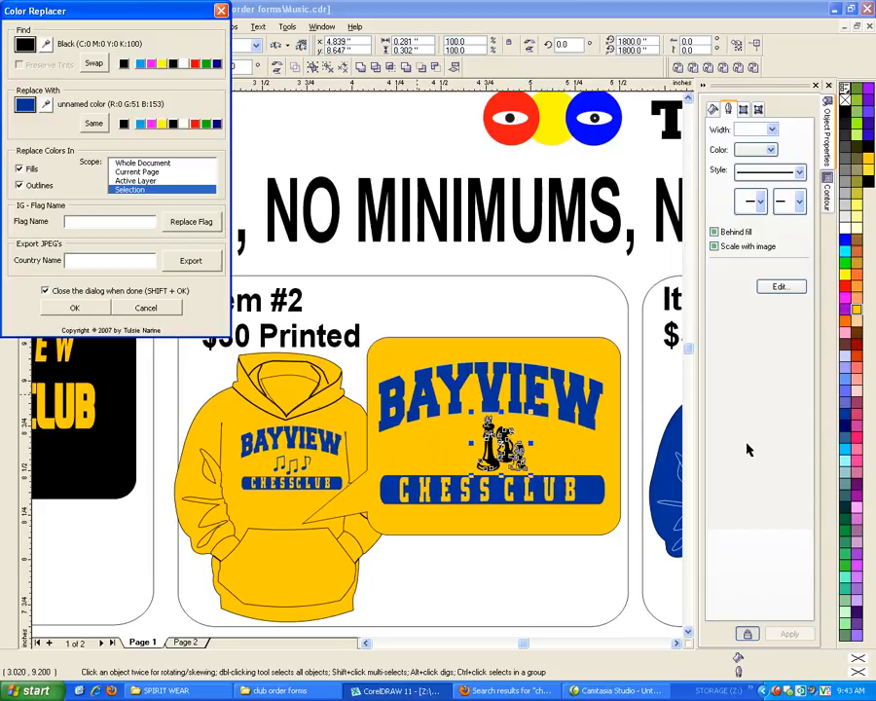
left_click(68, 306)
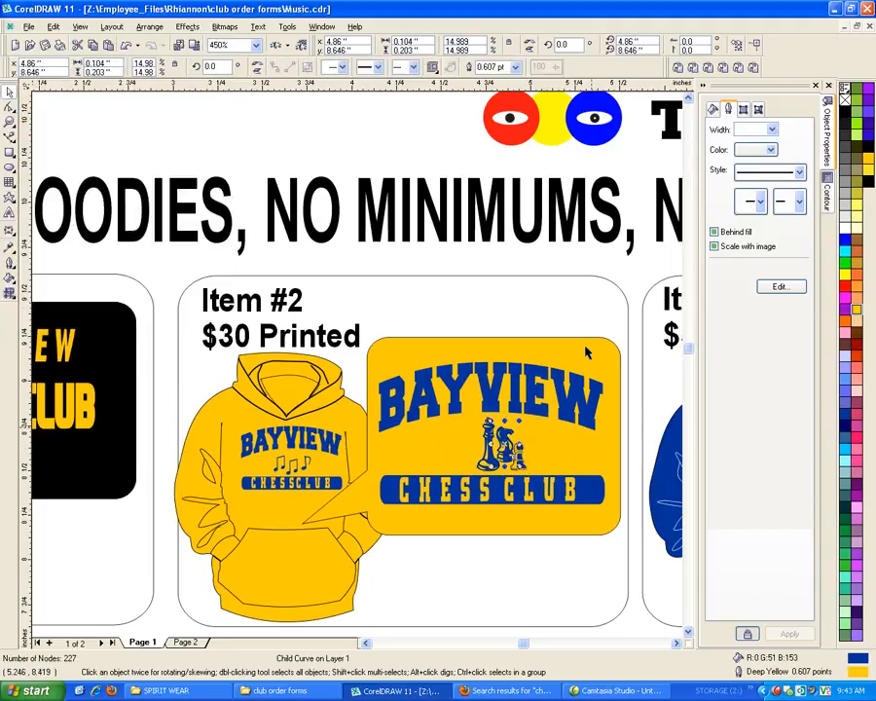
left_click(580, 278)
Delete the two music notes on either side of CHESS CLUB in the Item #3 logo panel
scroll(71, 427, "down", 1)
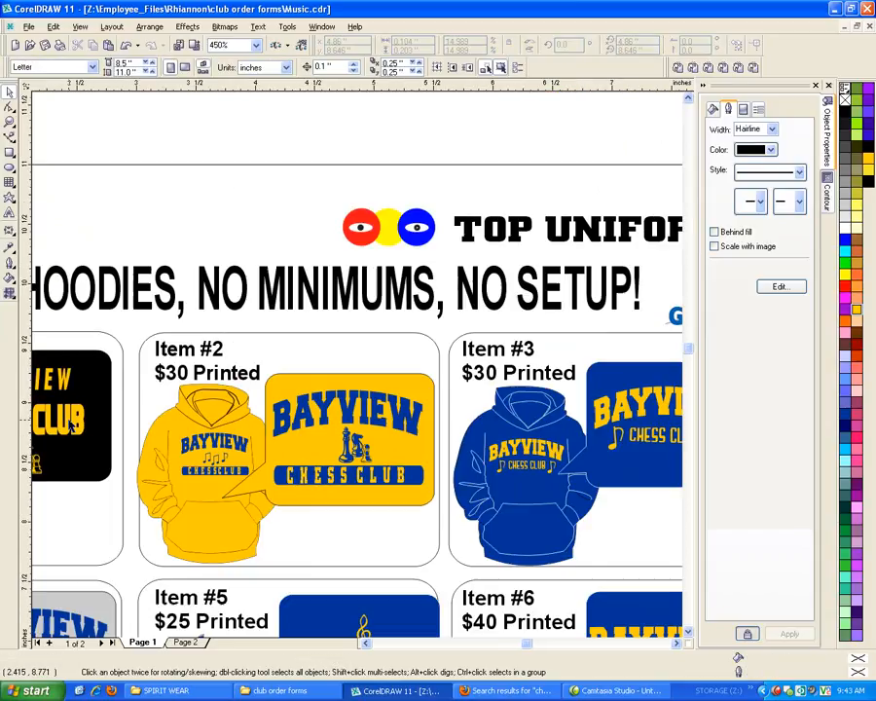
scroll(71, 426, "down", 1)
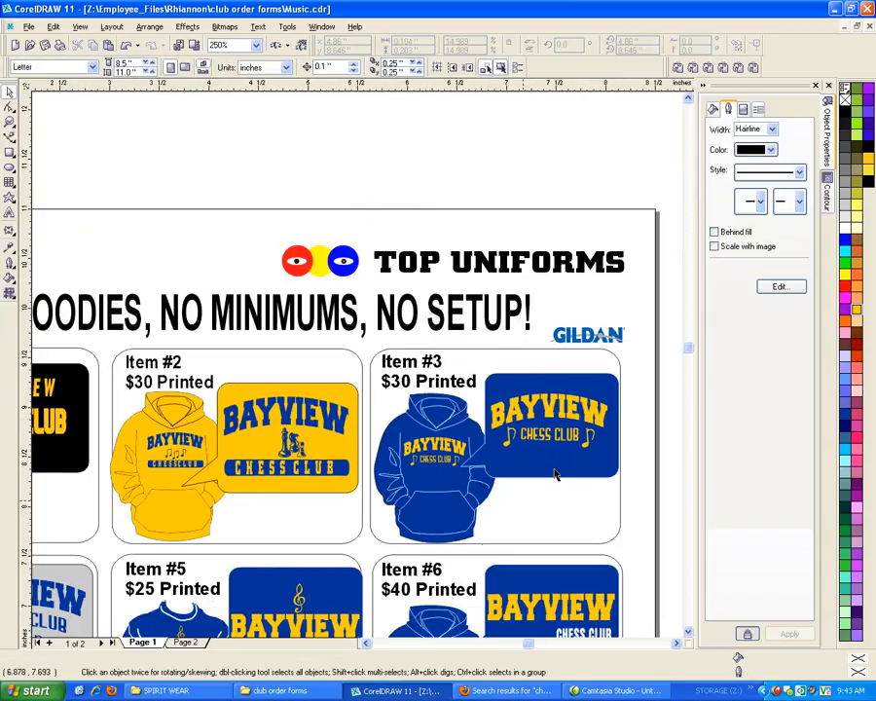
scroll(557, 468, "up", 1)
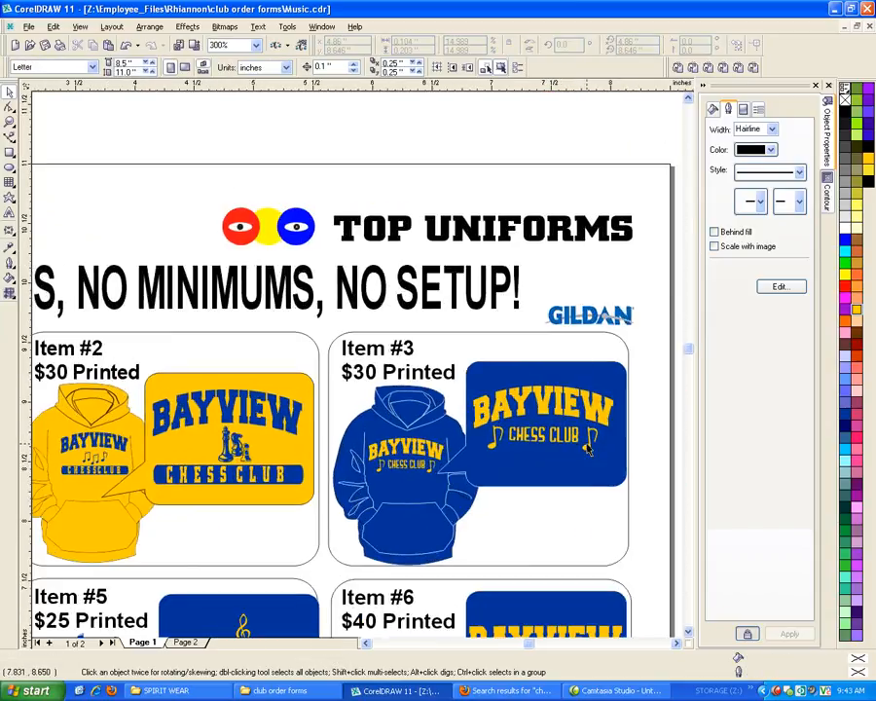
left_click(587, 444)
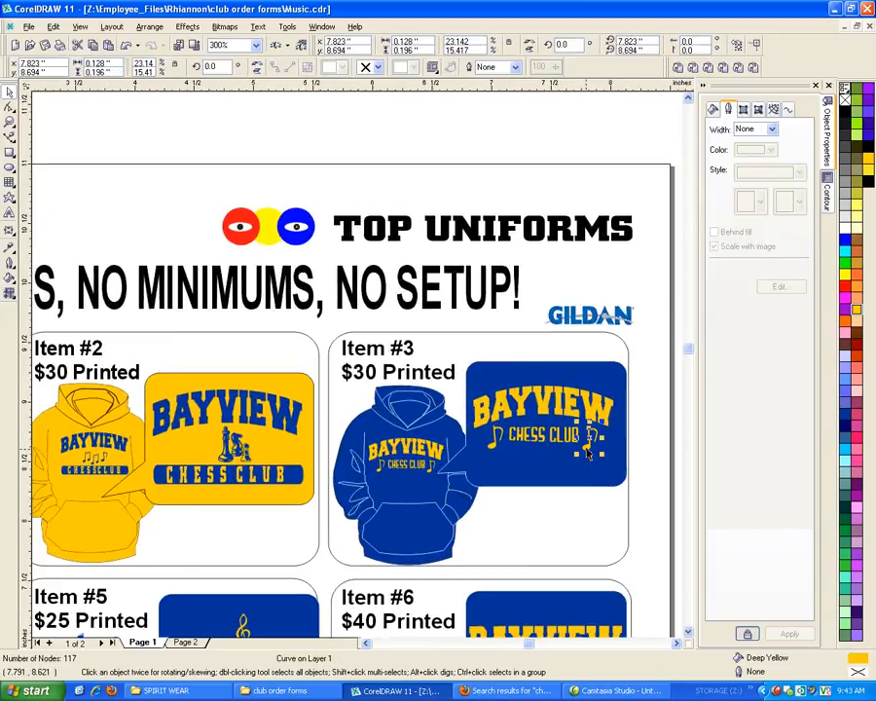
left_click(494, 444)
key("Delete")
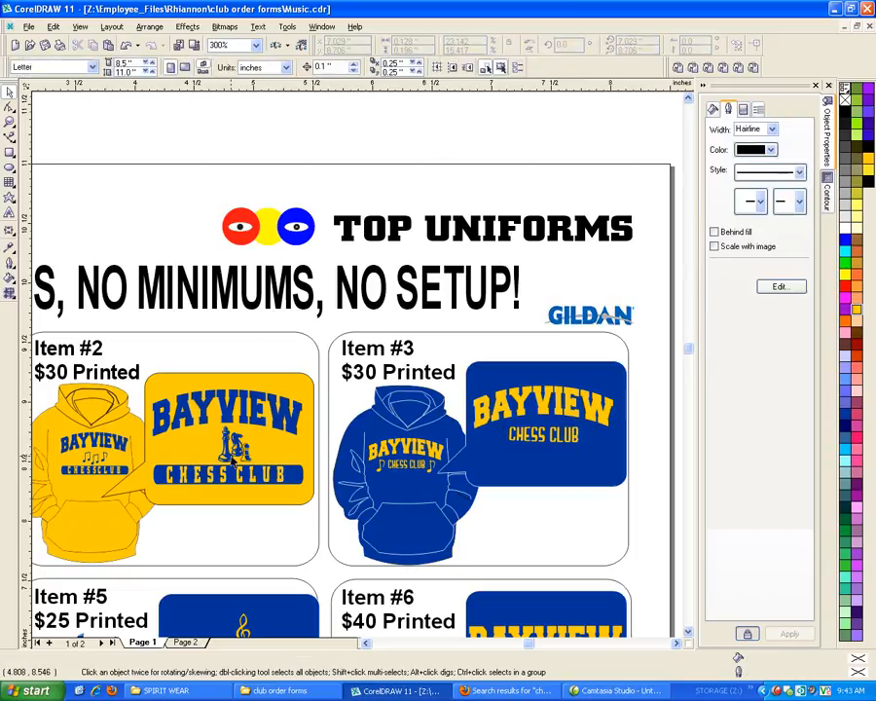
Place a copy of the Item #2 panel's grouped chess pieces beside the Item #3 box at the page's right edge
left_click(222, 460)
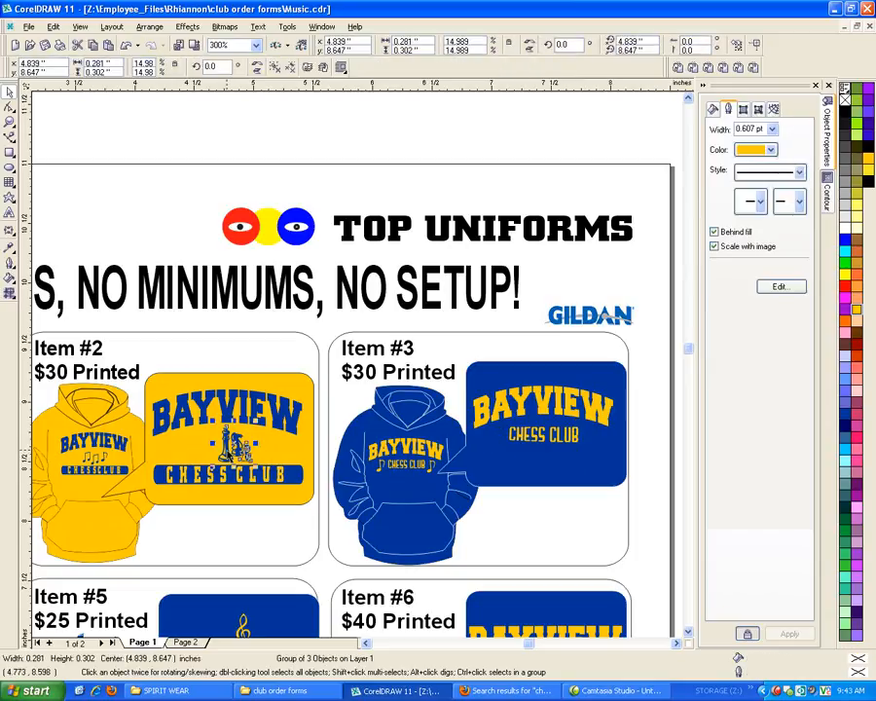
left_click_drag(222, 460, 668, 443)
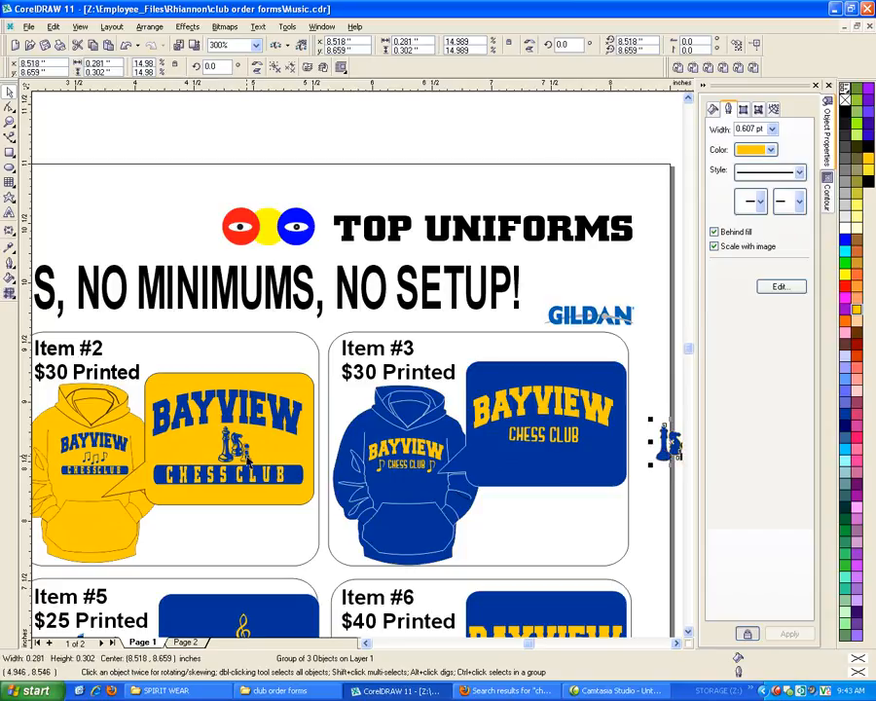
scroll(248, 461, "down", 1)
scroll(638, 457, "up", 4)
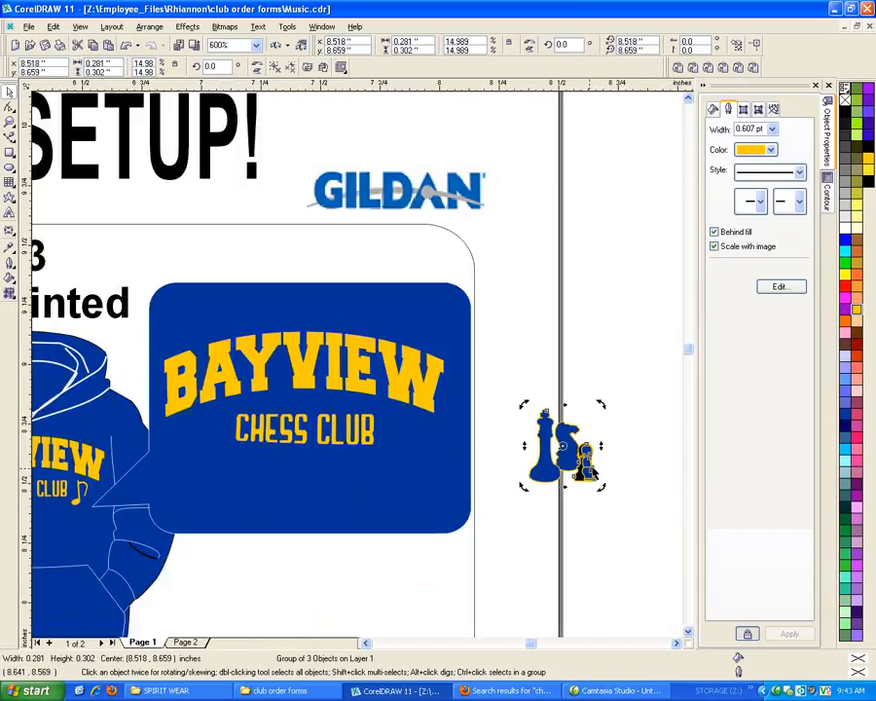
Ungroup all of the copied chess pieces and delete the pawn
right_click(577, 452)
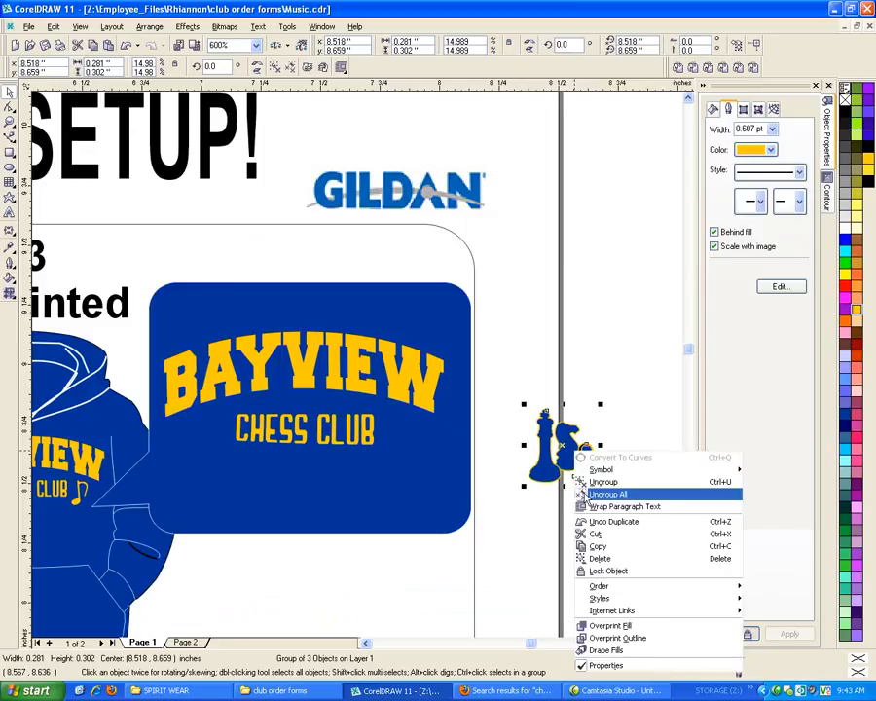
left_click(607, 494)
left_click_drag(635, 518, 561, 442)
key("Delete")
Fill the copied king with Deep Yellow and remove its outline
left_click(548, 474)
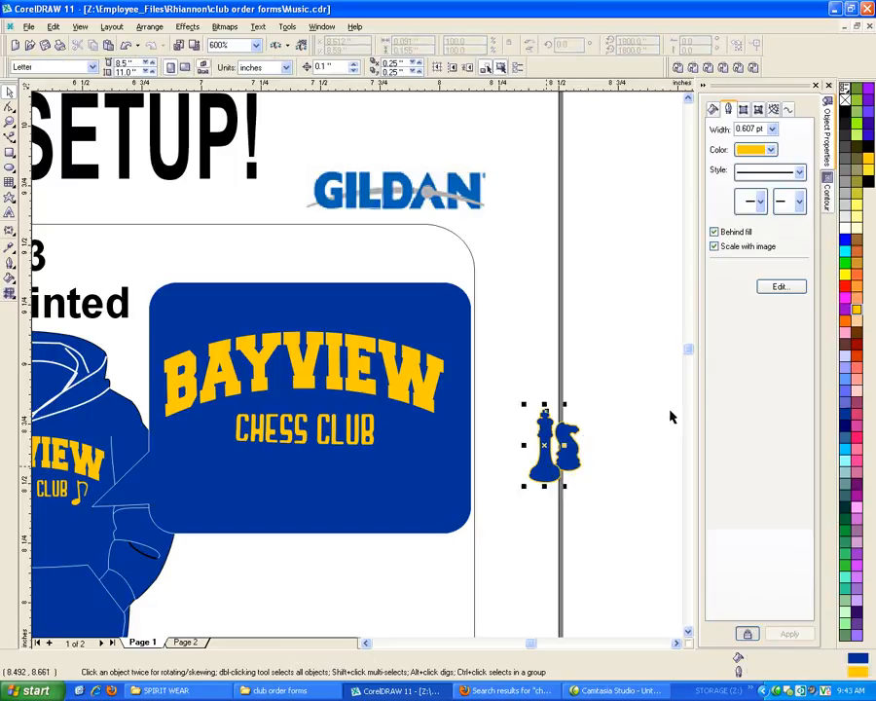
left_click(858, 306)
right_click(845, 99)
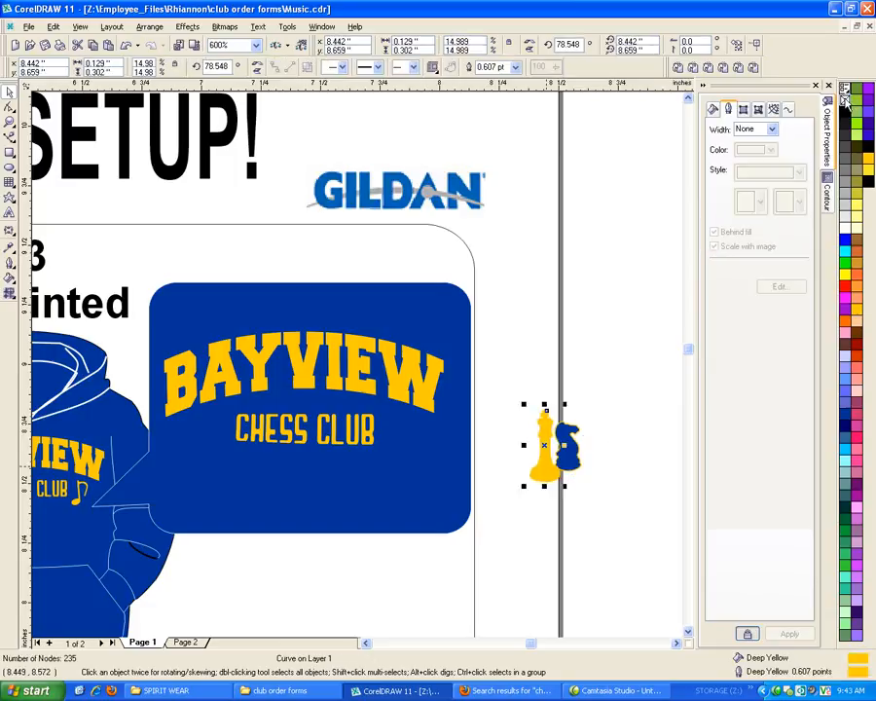
Move the king to the left of CHESS CLUB in the Item #3 logo panel and scale it to about 0.09 by 0.21 inches
left_click_drag(530, 471, 219, 445)
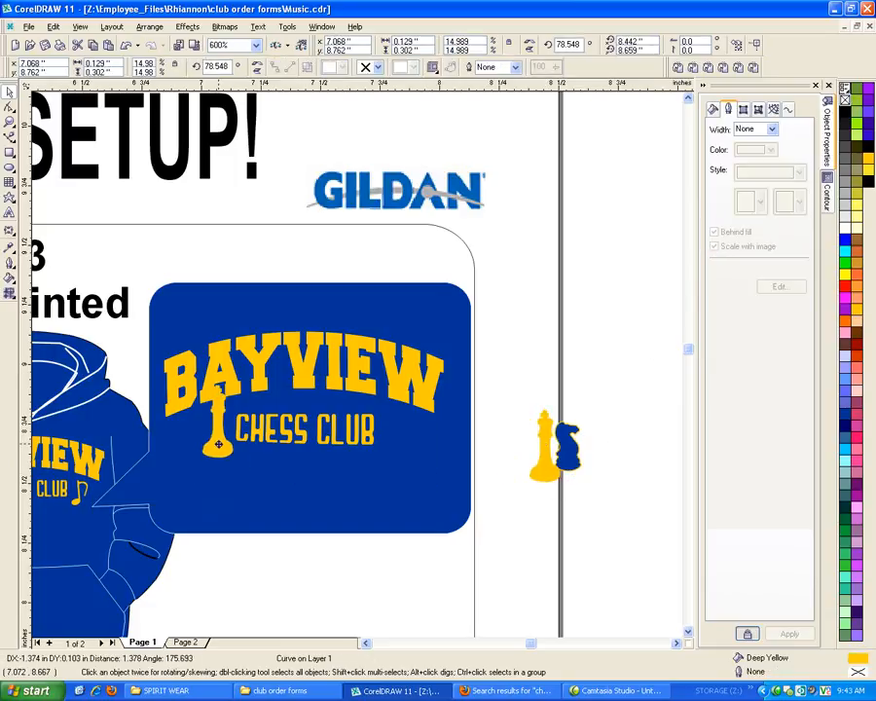
left_click_drag(236, 382, 227, 394)
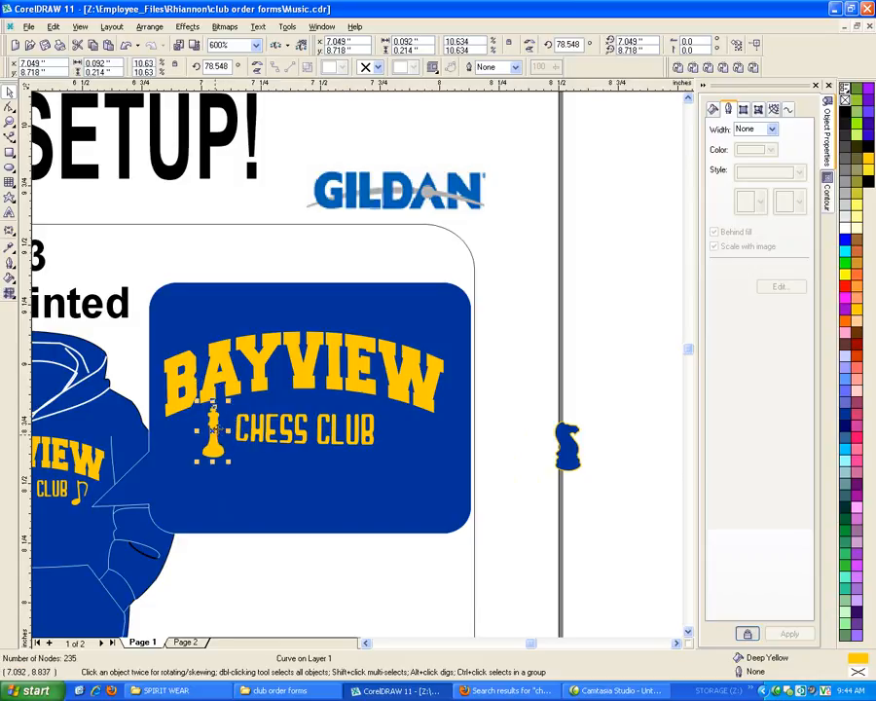
left_click_drag(211, 439, 218, 433)
Move the knight to the right of CHESS CLUB in the Item #3 logo panel and give it a Deep Yellow fill without outline
left_click_drag(568, 446, 394, 431)
left_click(847, 274)
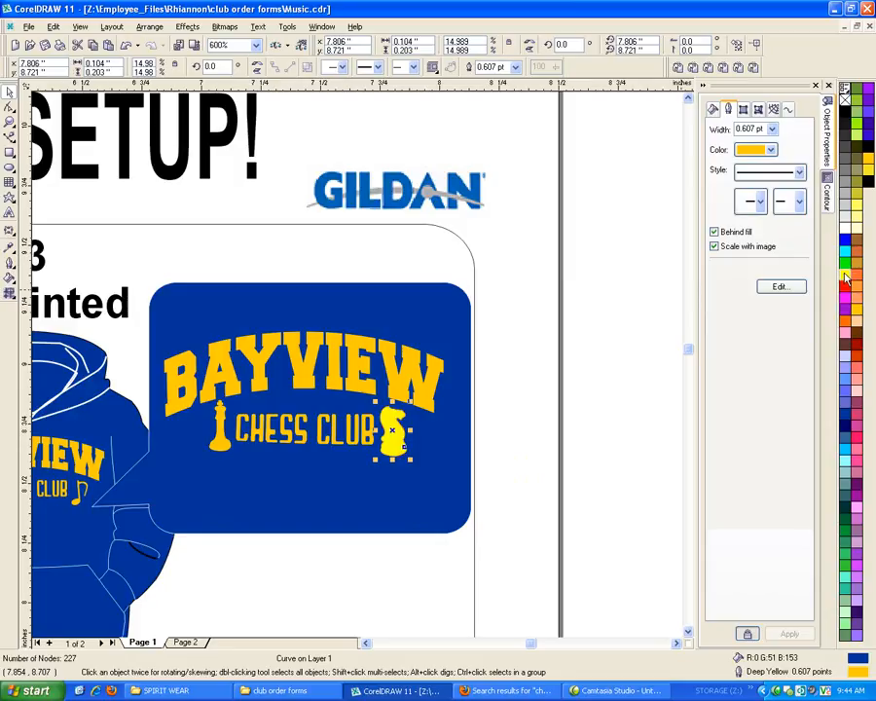
right_click(845, 101)
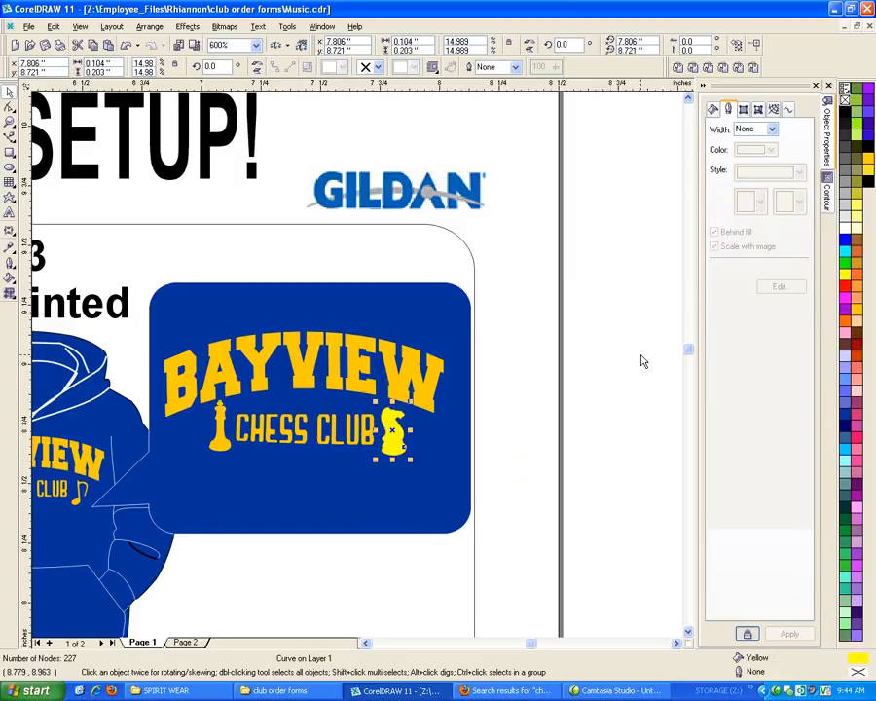
right_click(855, 307)
left_click(855, 307)
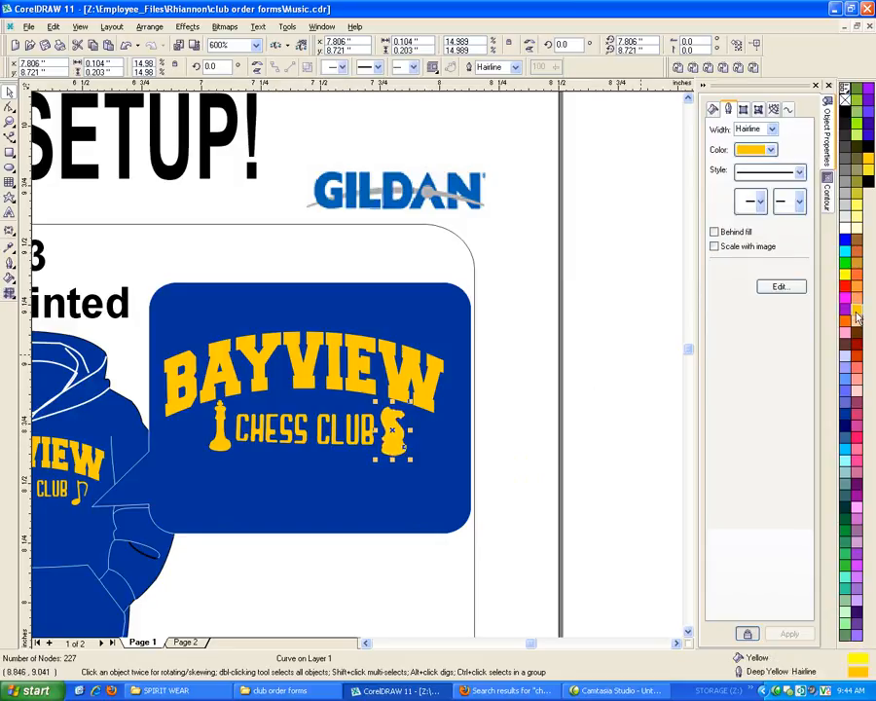
left_click(537, 428)
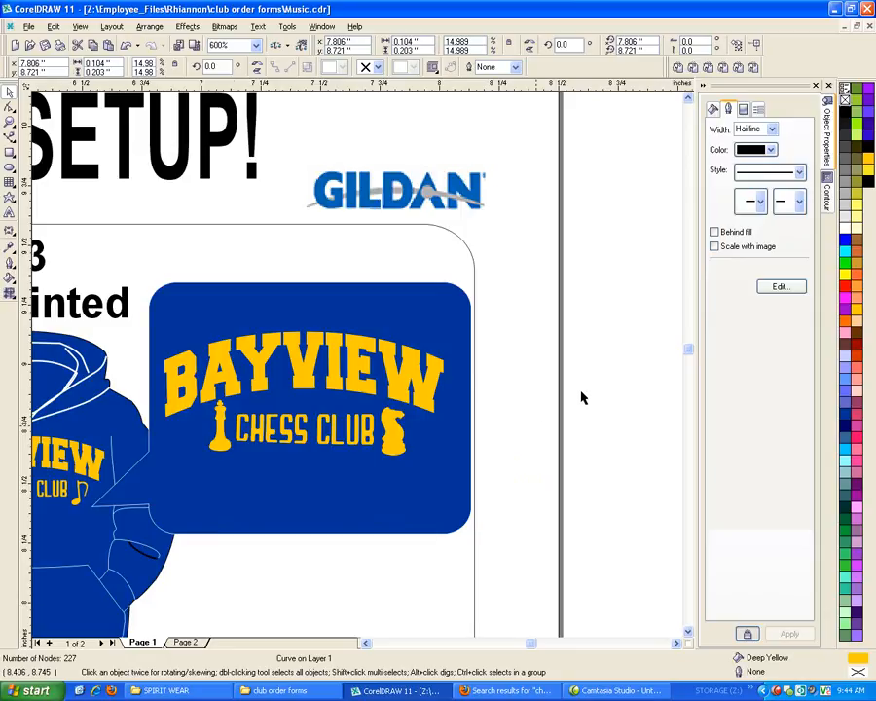
Scale the knight beside CHESS CLUB in the Item #3 logo panel down to about 0.09 by 0.18 inches
scroll(581, 396, "down", 1)
left_click(411, 442)
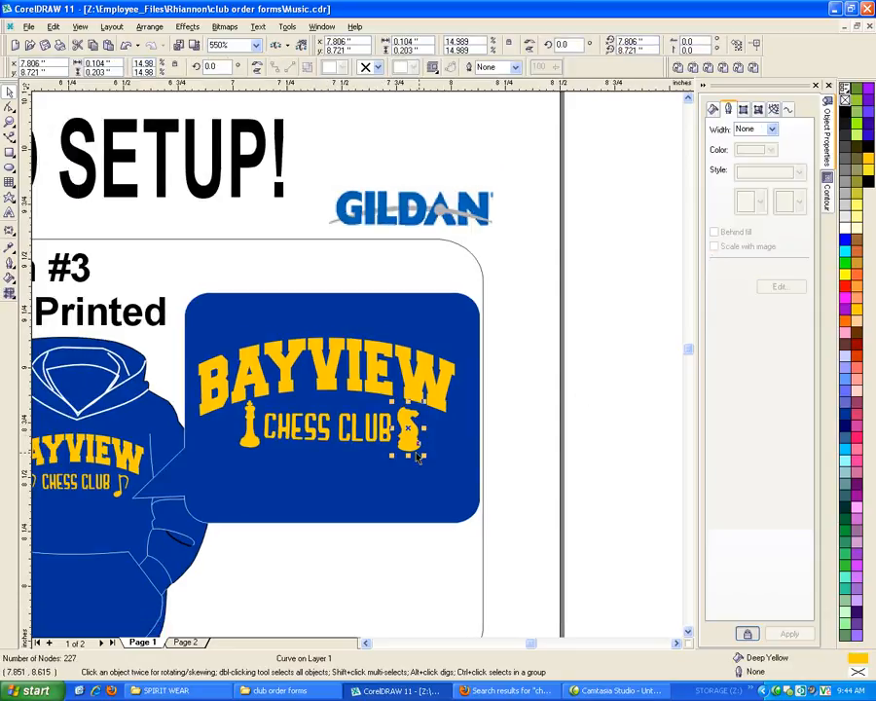
left_click_drag(424, 455, 417, 442)
left_click(603, 445)
Delete the treble clef above BAYVIEW in the Item #5 logo panel
scroll(604, 445, "down", 1)
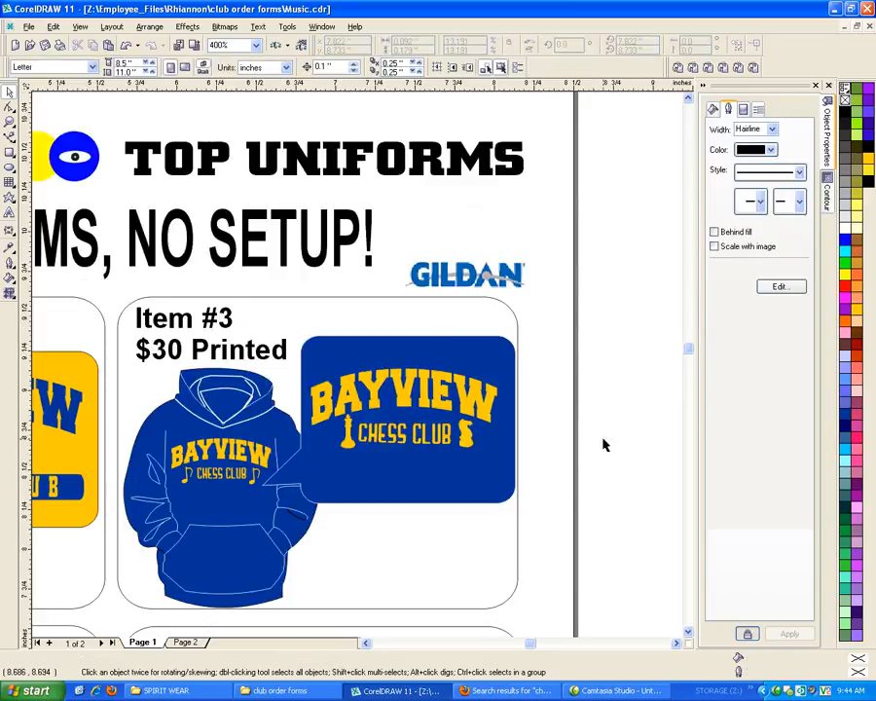
scroll(604, 445, "down", 2)
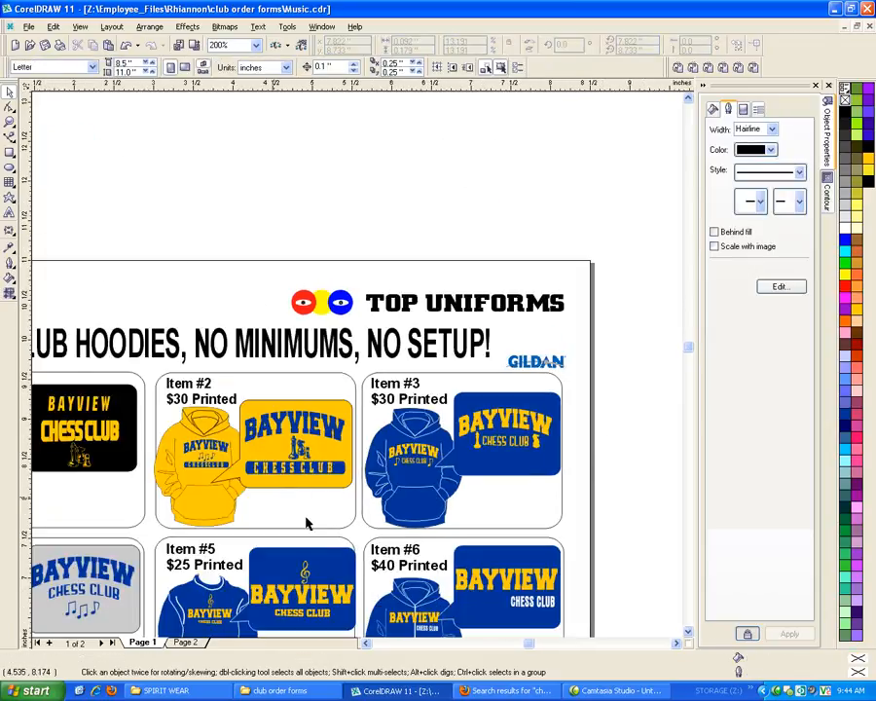
left_click(689, 633)
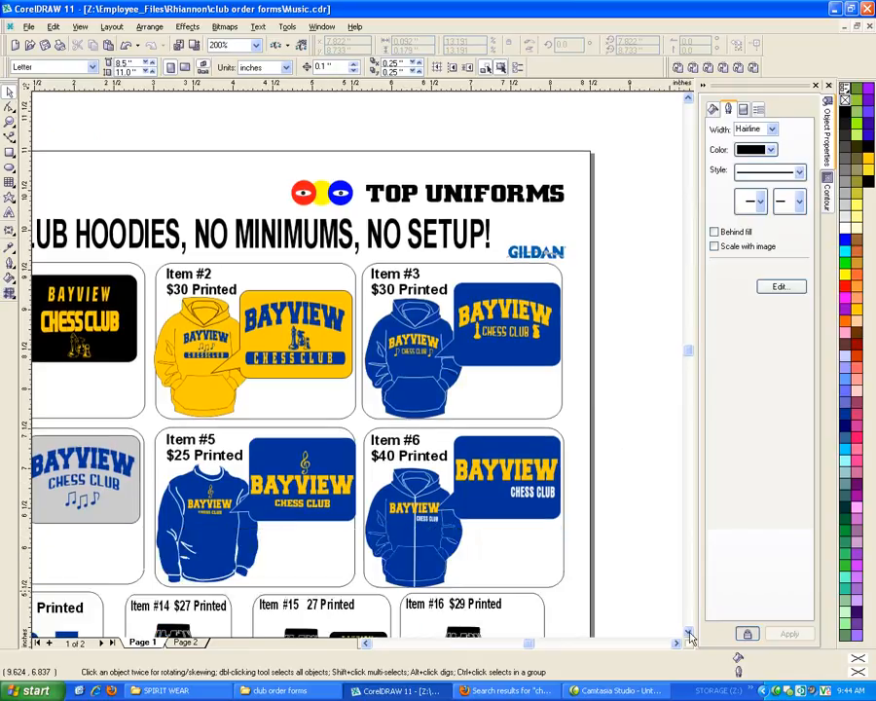
left_click(303, 465)
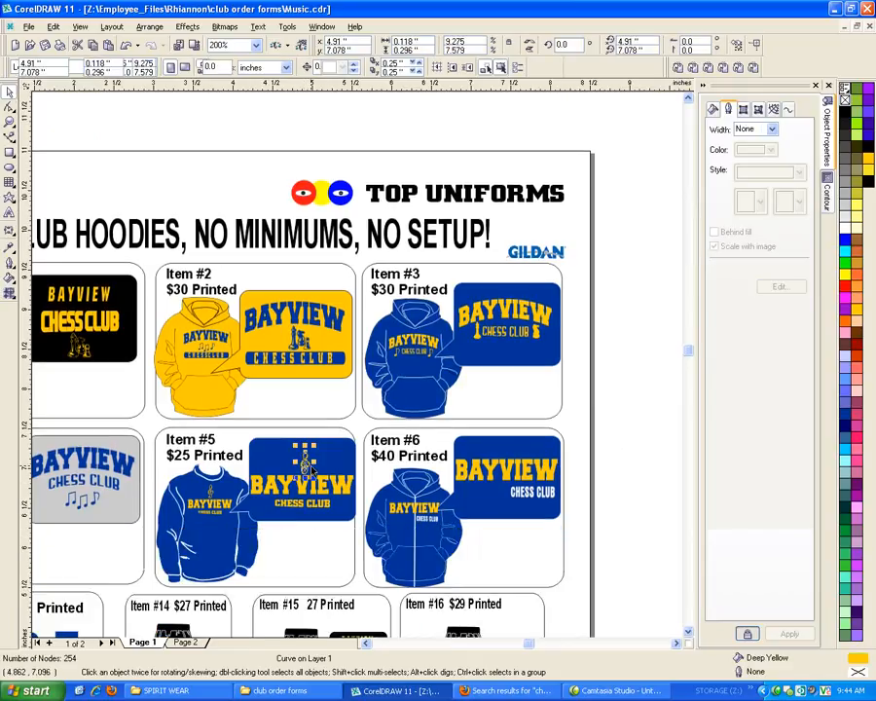
scroll(234, 516, "up", 1)
scroll(234, 512, "up", 2)
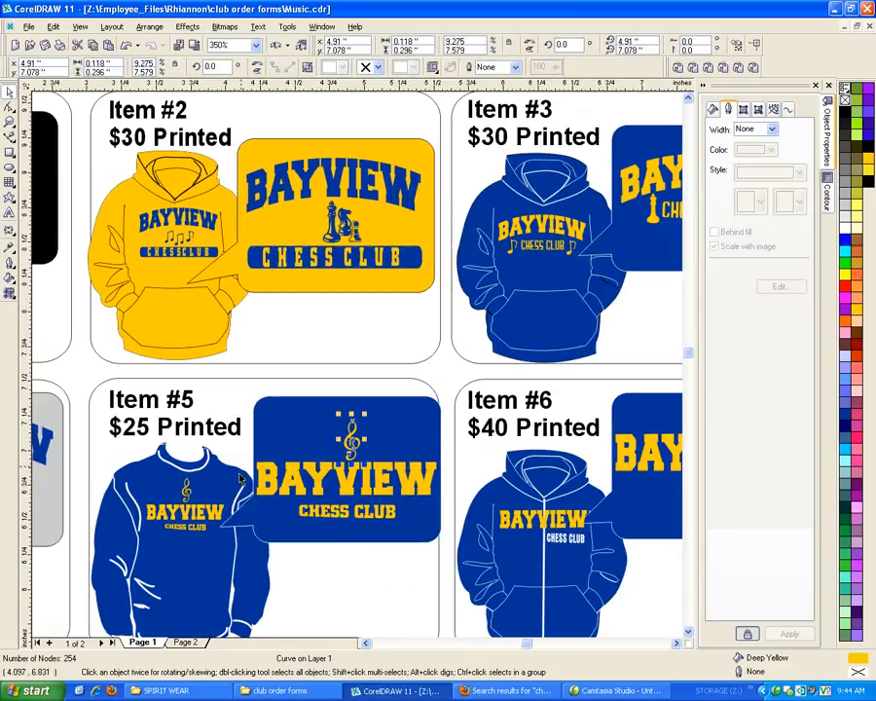
key("Delete")
Duplicate the chess pieces from the Item #2 logo panel into the empty area beside Item #6 and select the copy's three-object group
scroll(230, 457, "down", 1)
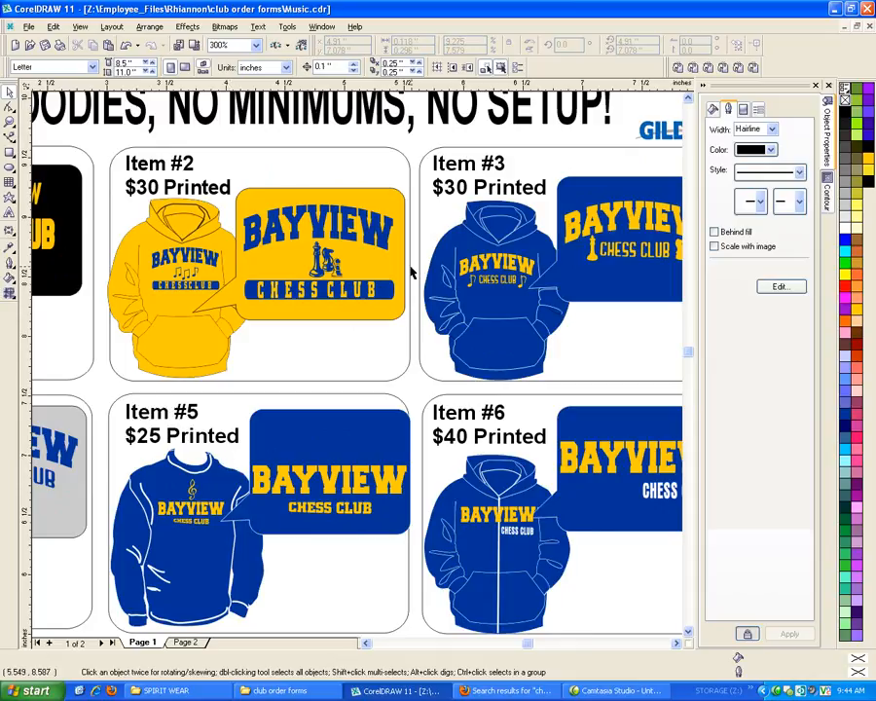
left_click_drag(313, 261, 279, 230)
scroll(125, 281, "down", 1)
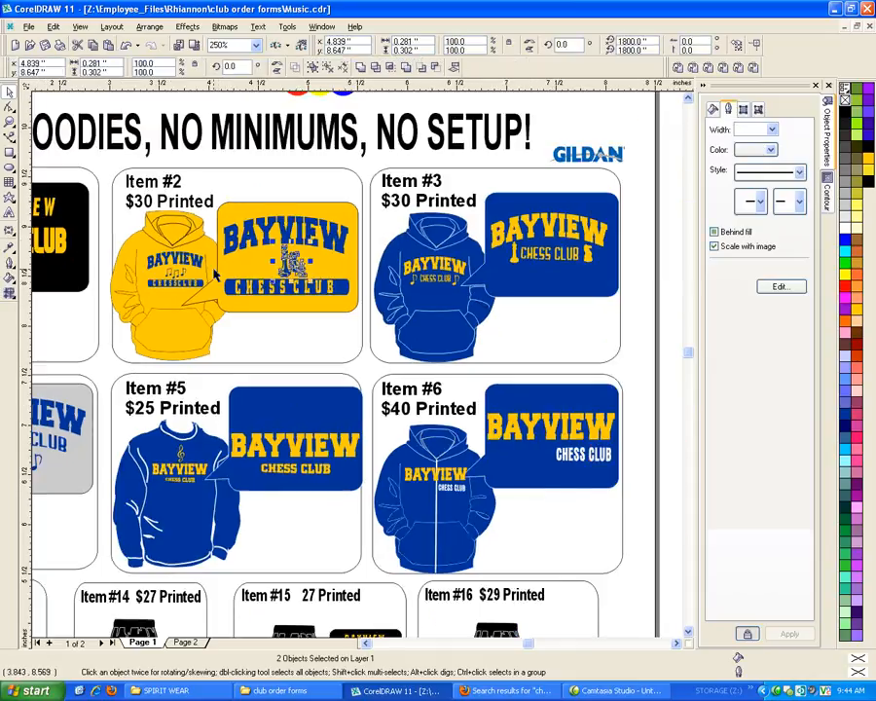
left_click_drag(366, 285, 254, 235)
left_click_drag(275, 275, 637, 378)
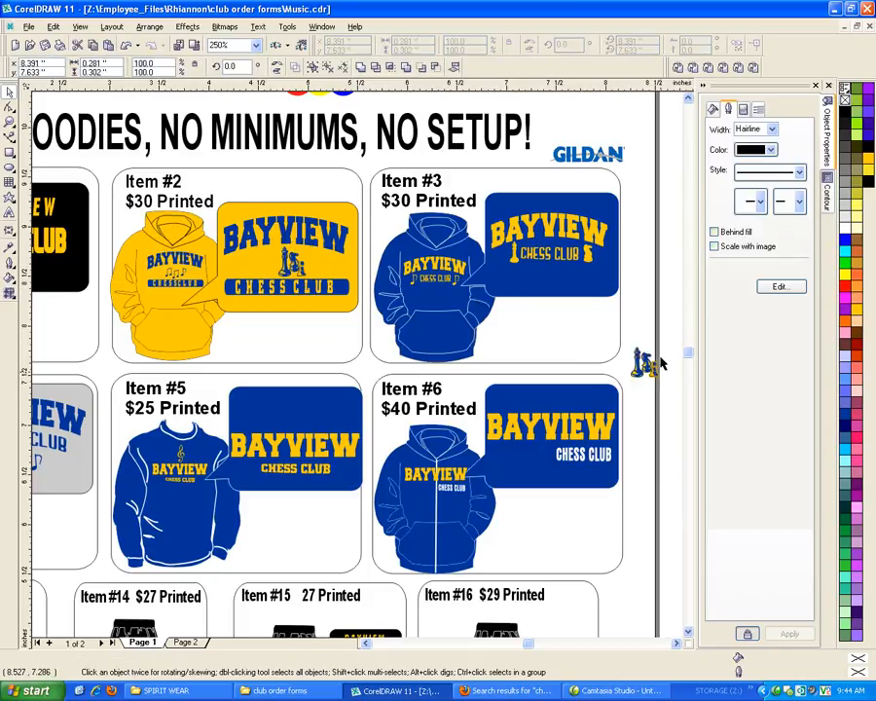
left_click(660, 362)
scroll(664, 368, "up", 2)
scroll(668, 389, "right", 1)
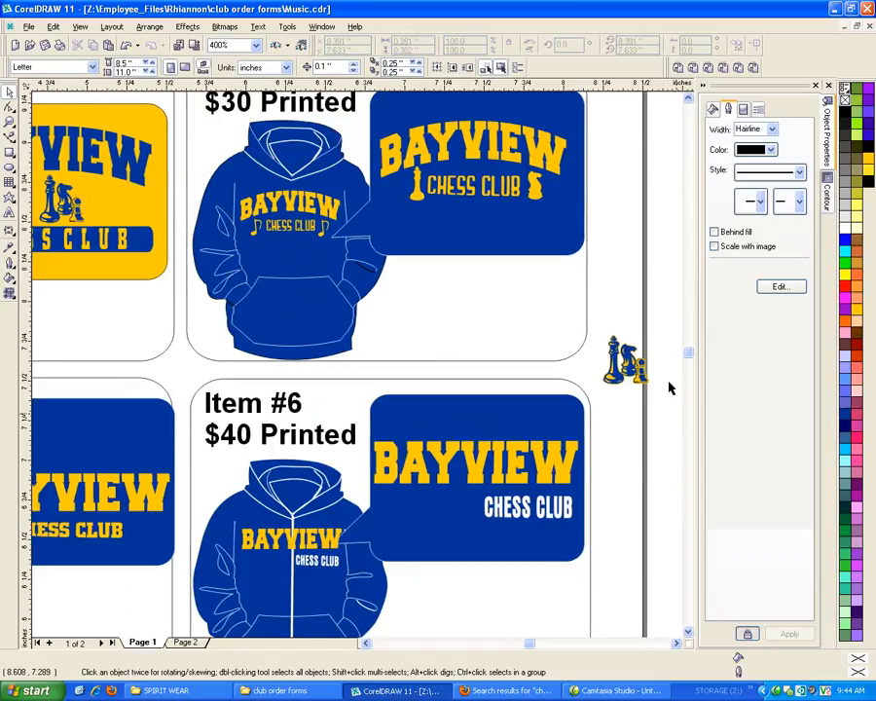
left_click_drag(659, 414, 631, 360)
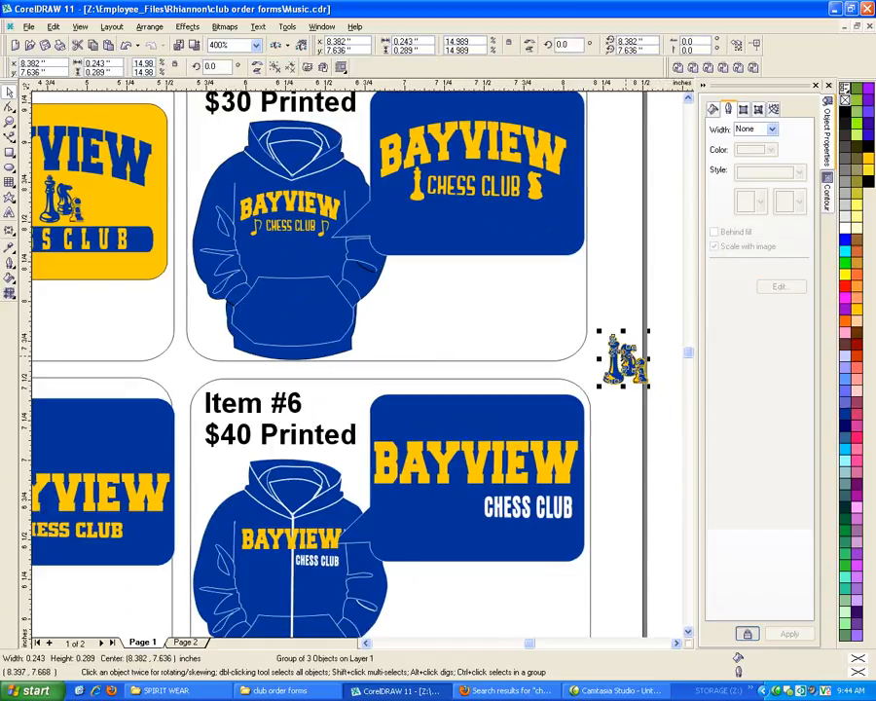
key("shift+F4")
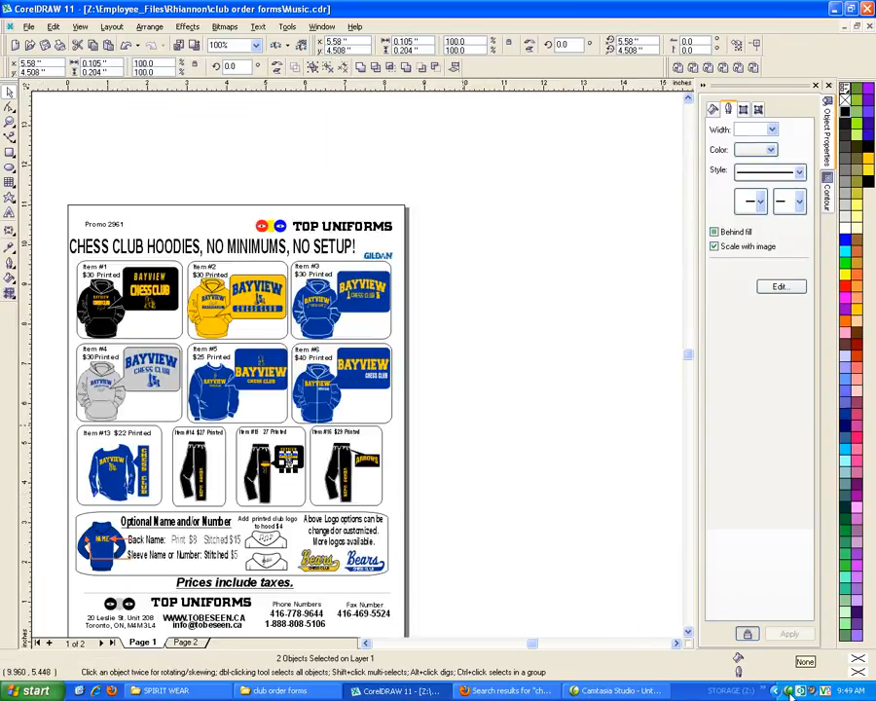
left_click(790, 689)
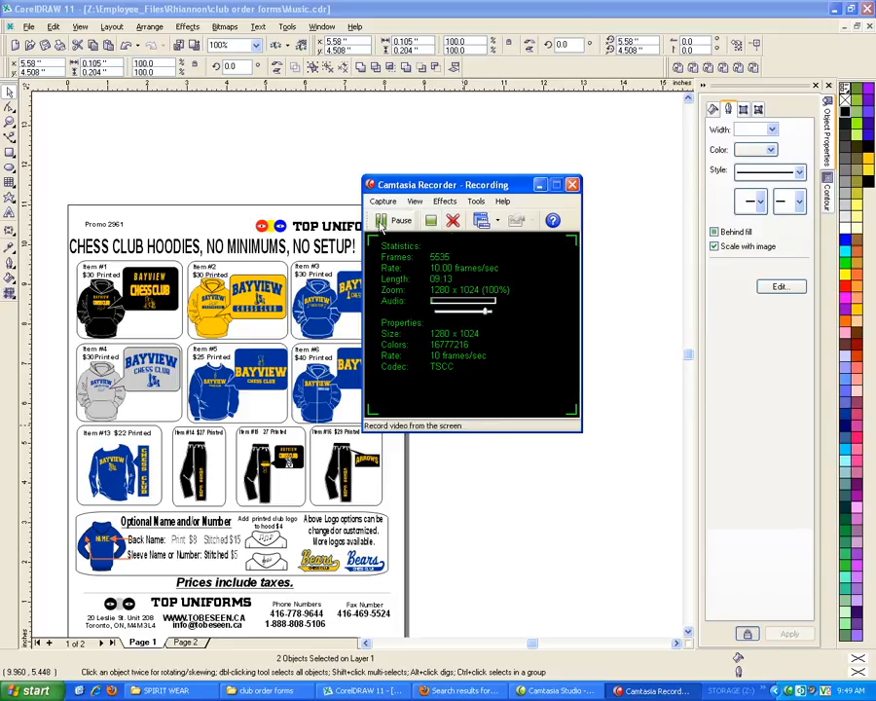
left_click(542, 185)
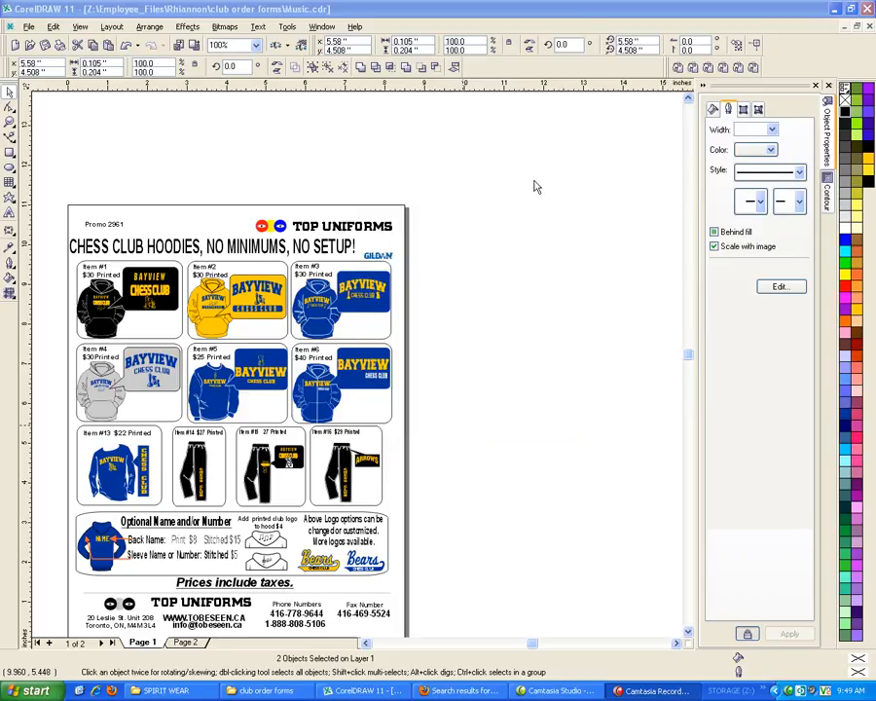
left_click(575, 477)
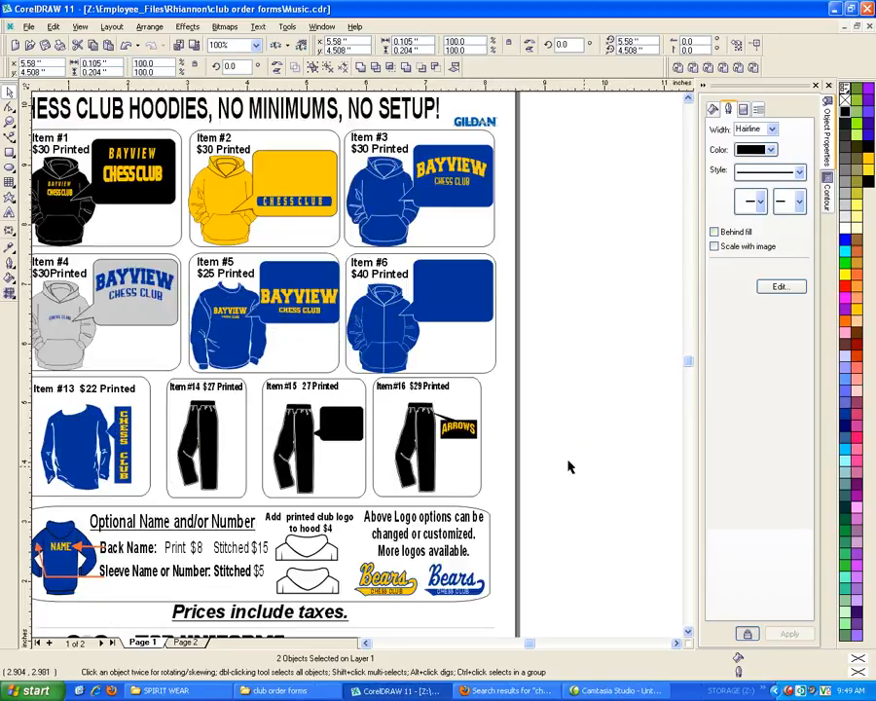
Delete the music notes between BAYVIEW and CHESS CLUB on the Item #2 hoodie
scroll(534, 443, "down", 1)
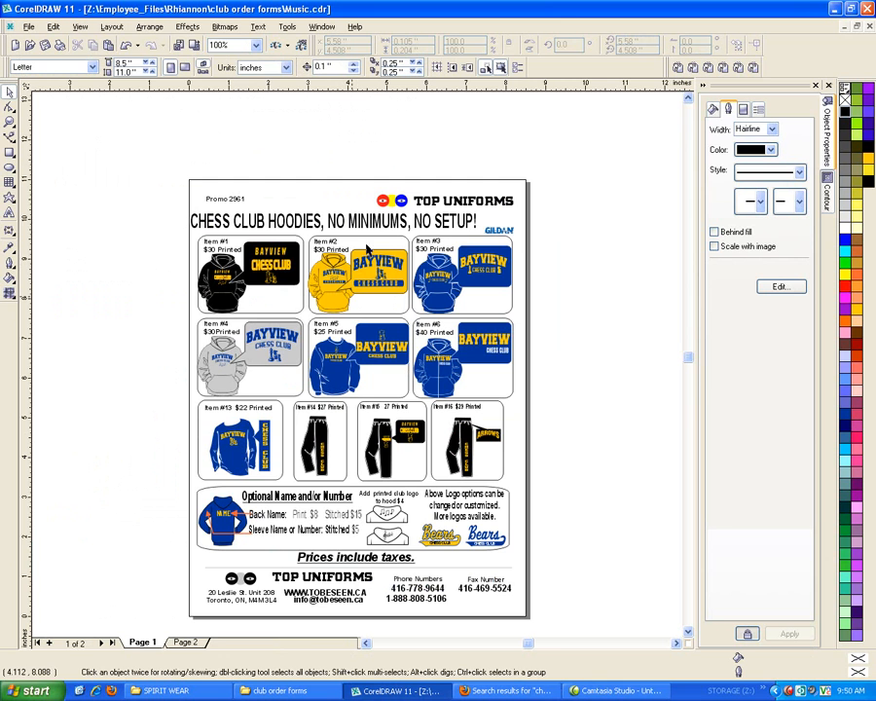
scroll(334, 272, "up", 2)
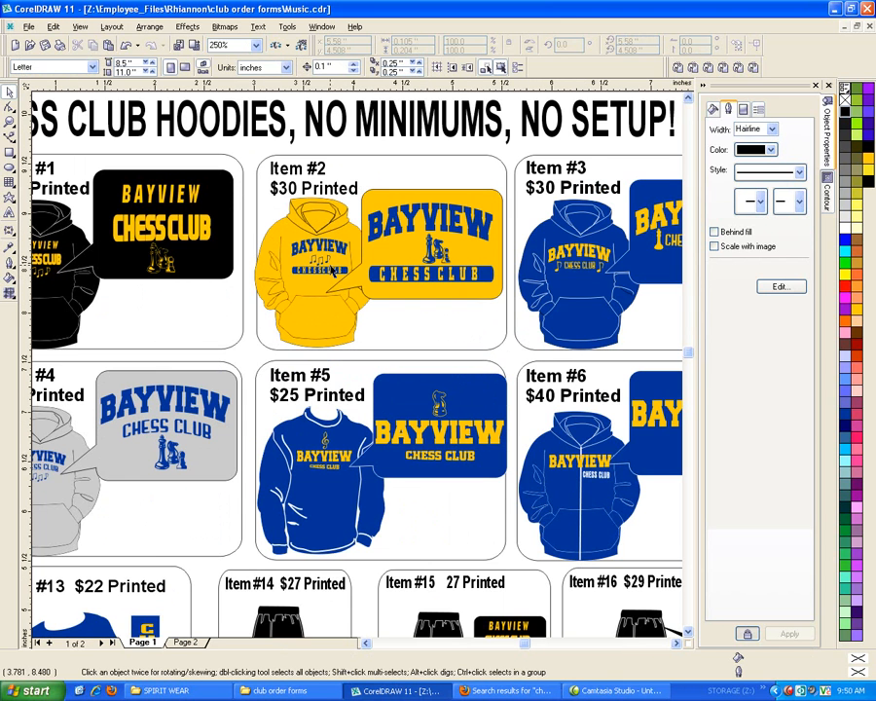
scroll(375, 226, "up", 1)
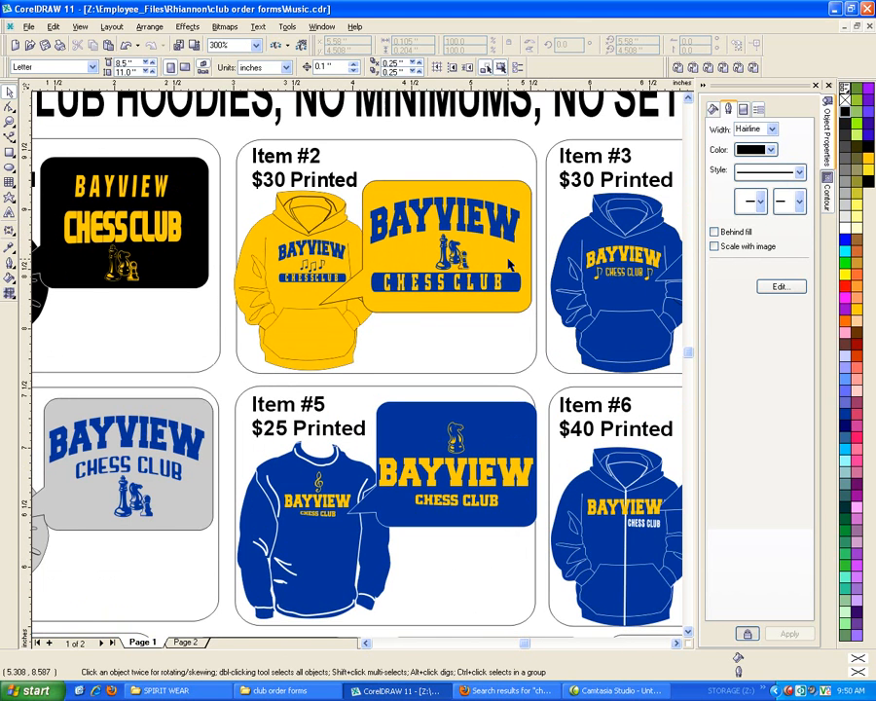
scroll(509, 265, "up", 1)
scroll(407, 272, "down", 1)
left_click(308, 261)
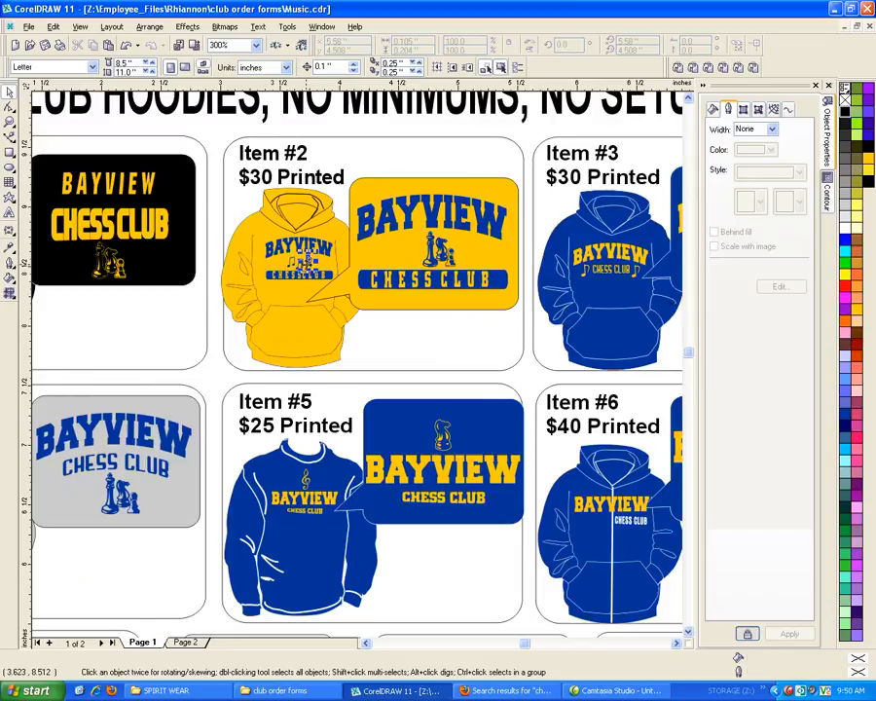
key("Delete")
left_click(297, 265)
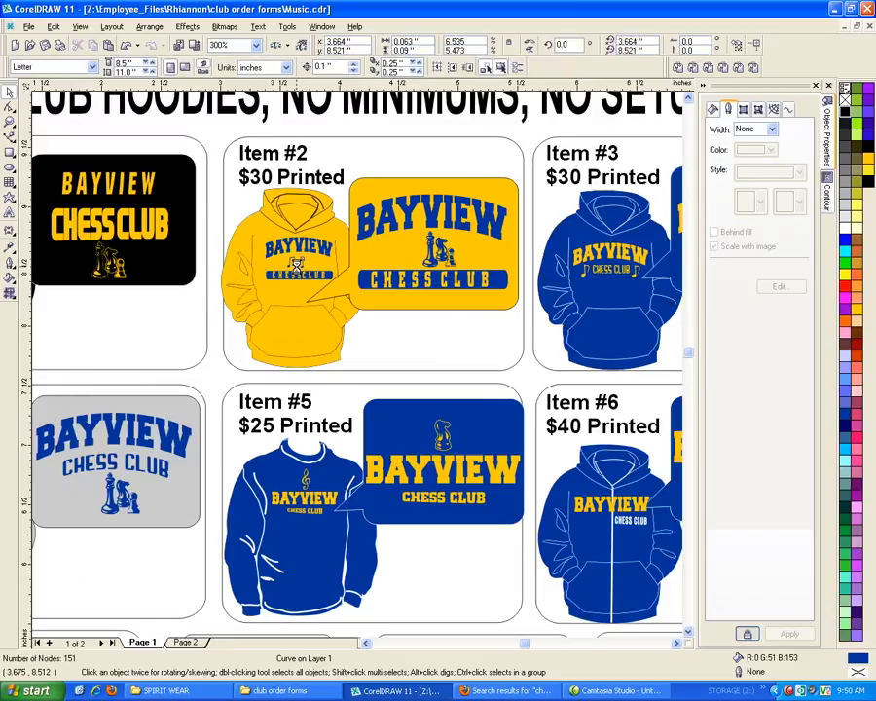
key("Delete")
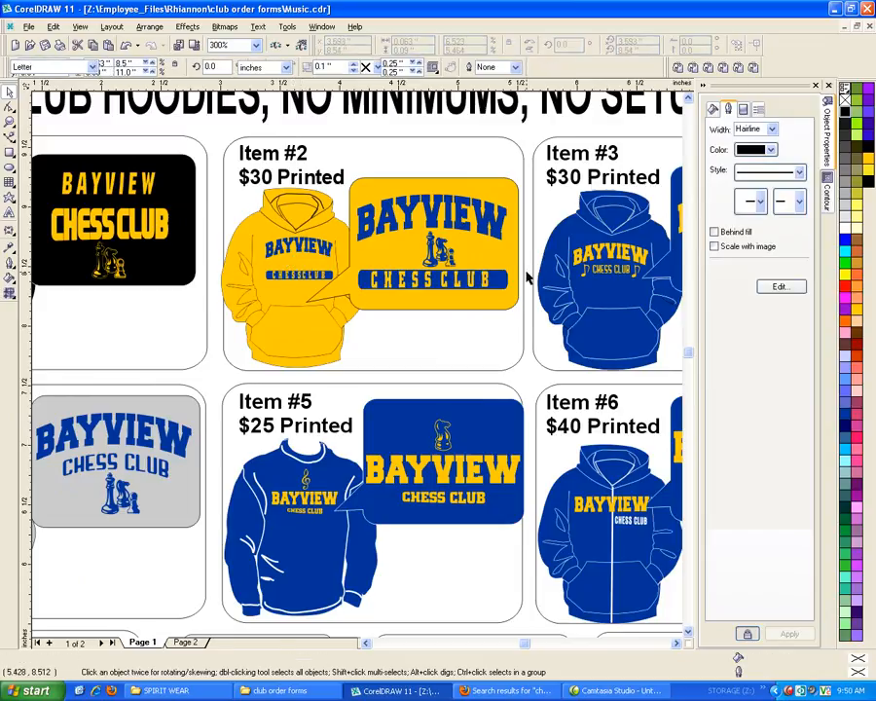
Copy the chess pieces from the Item #2 logo panel onto the yellow hoodie's chest and scale them to about 0.13 by 0.14 inches
left_click(438, 249)
left_click_drag(438, 249, 293, 273)
scroll(308, 247, "up", 5)
scroll(281, 267, "down", 3)
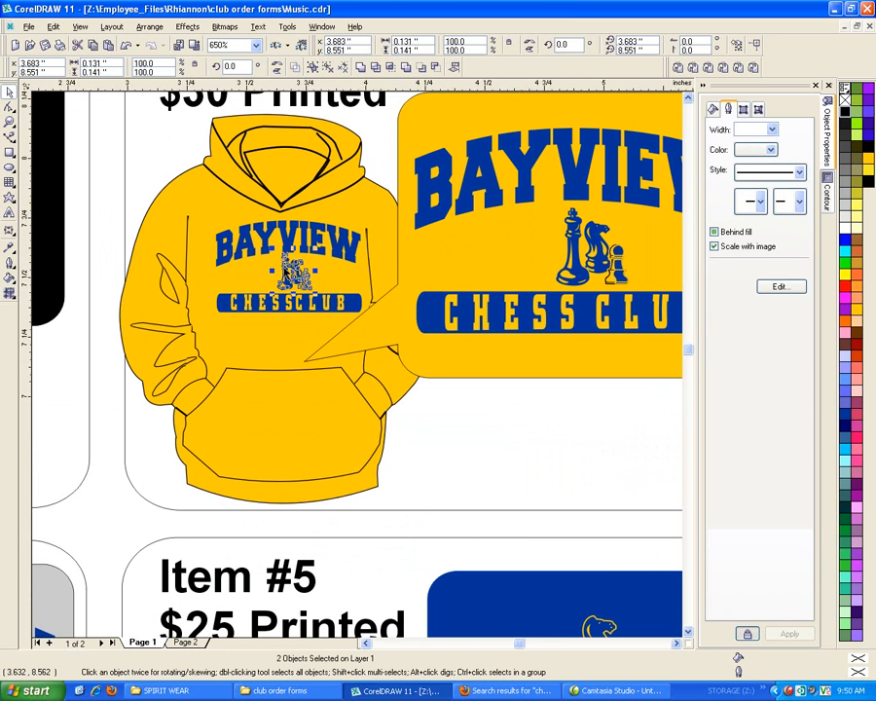
Delete the old BAYVIEW CHESS CLUB logo with music notes from the Item #3 hoodie's chest
scroll(282, 268, "down", 5)
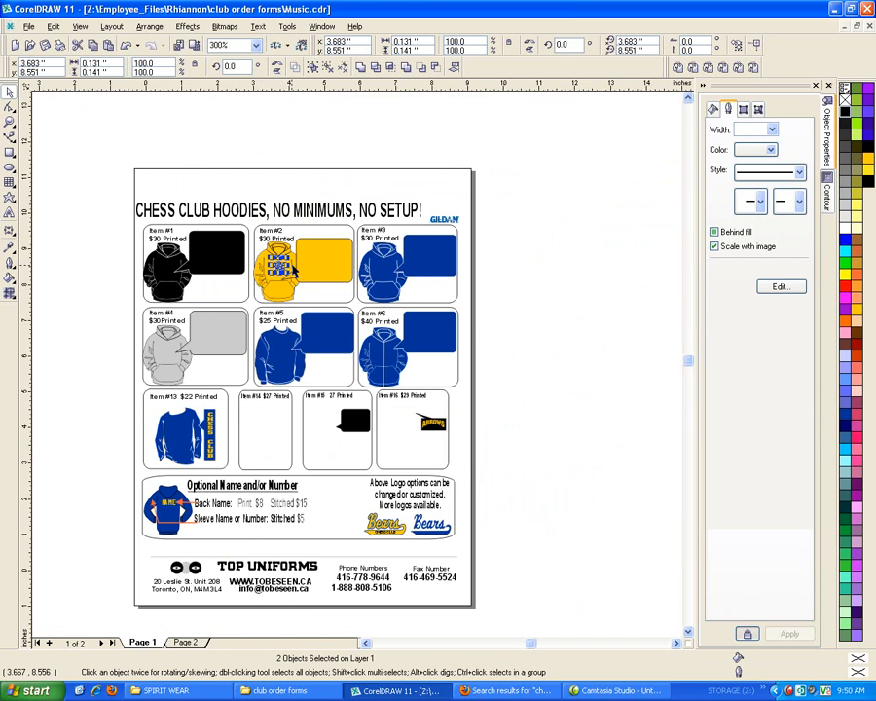
scroll(380, 280, "up", 4)
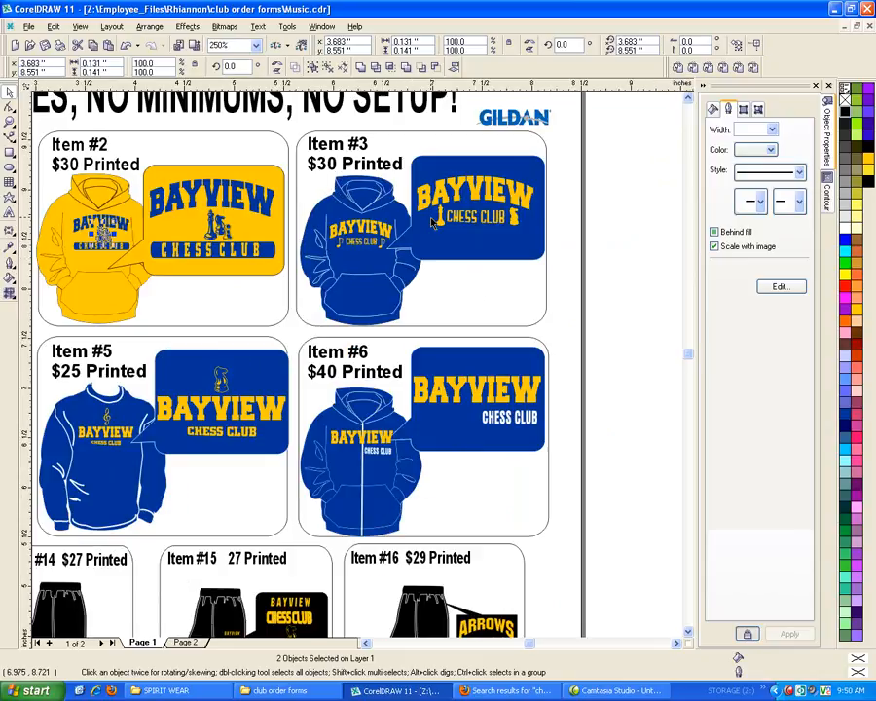
left_click_drag(581, 245, 400, 172)
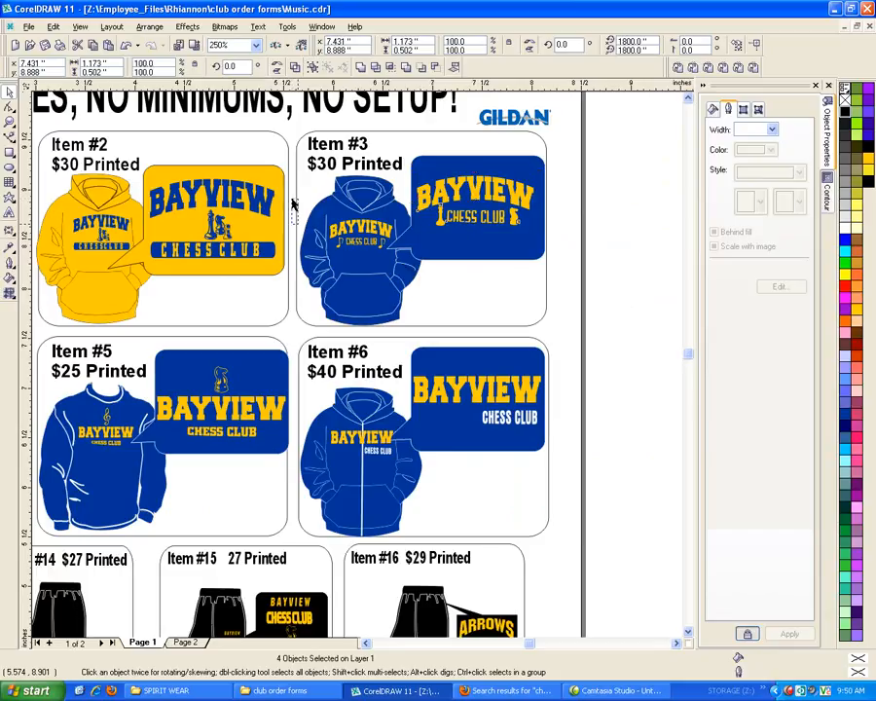
left_click_drag(290, 200, 397, 270)
key("Delete")
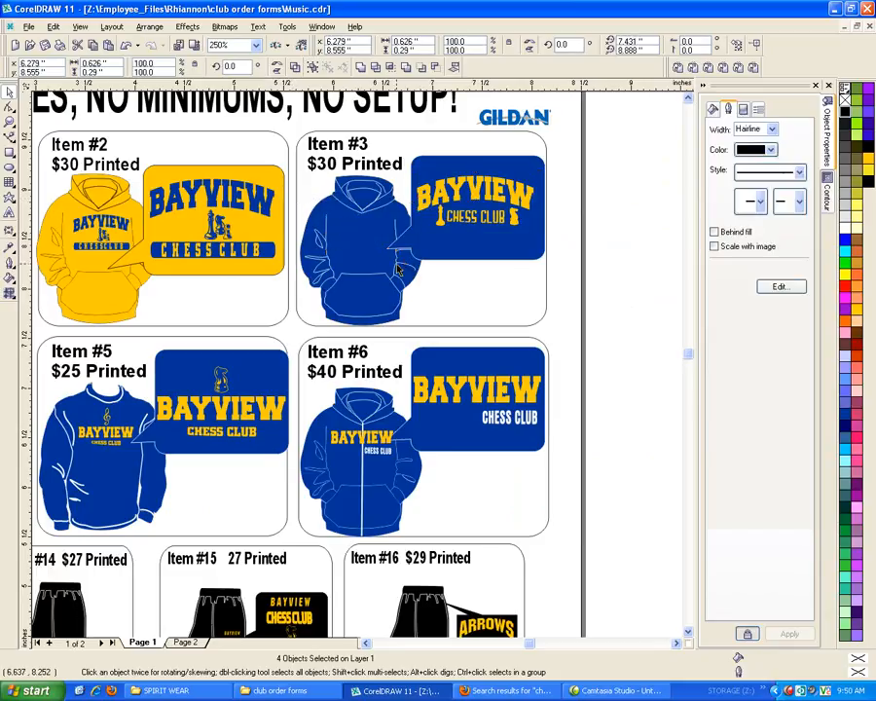
Copy the Item #3 panel logo with its chess pieces onto the blue hoodie's chest and scale it to about 0.67 by 0.29 inches
left_click_drag(591, 242, 388, 168)
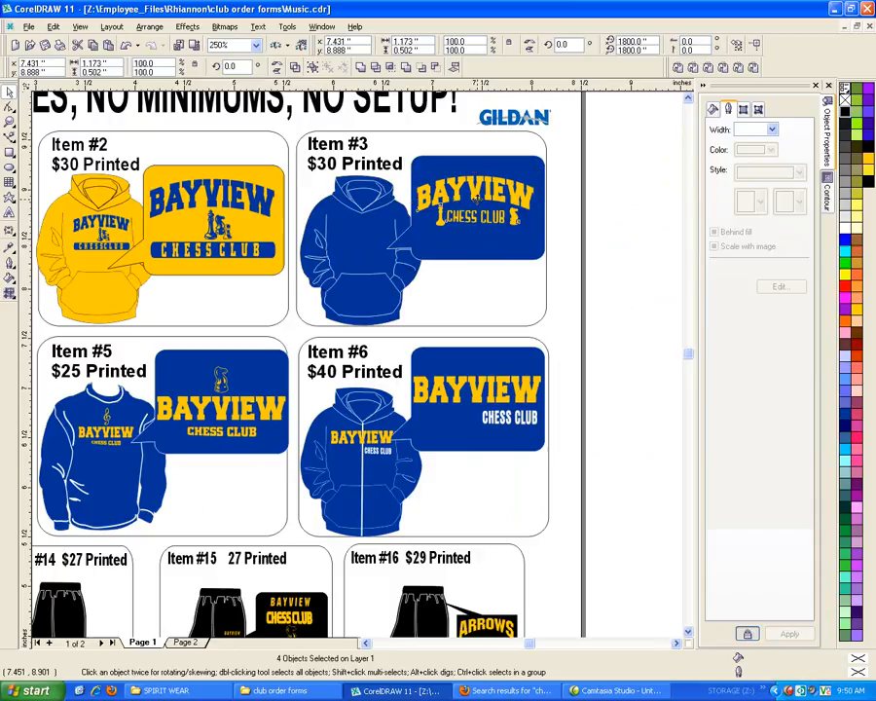
left_click_drag(469, 207, 365, 236)
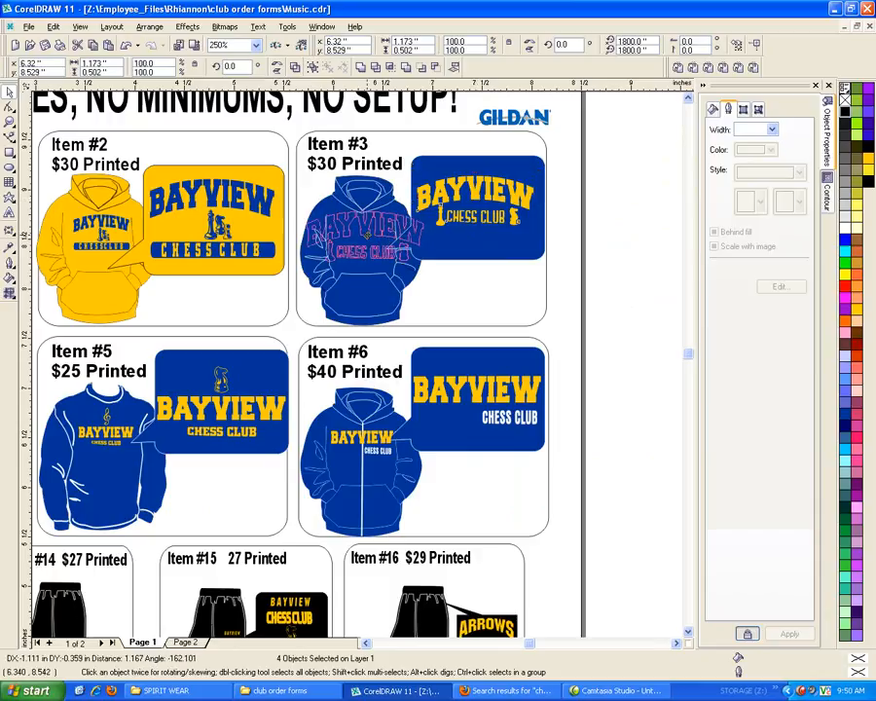
left_click_drag(368, 239, 368, 240)
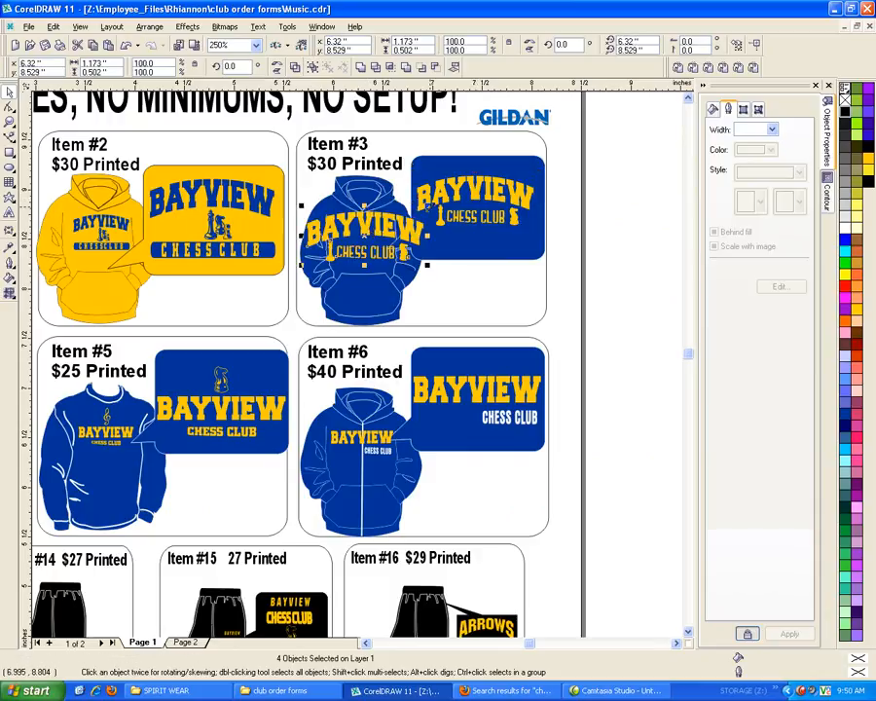
left_click_drag(427, 207, 355, 228)
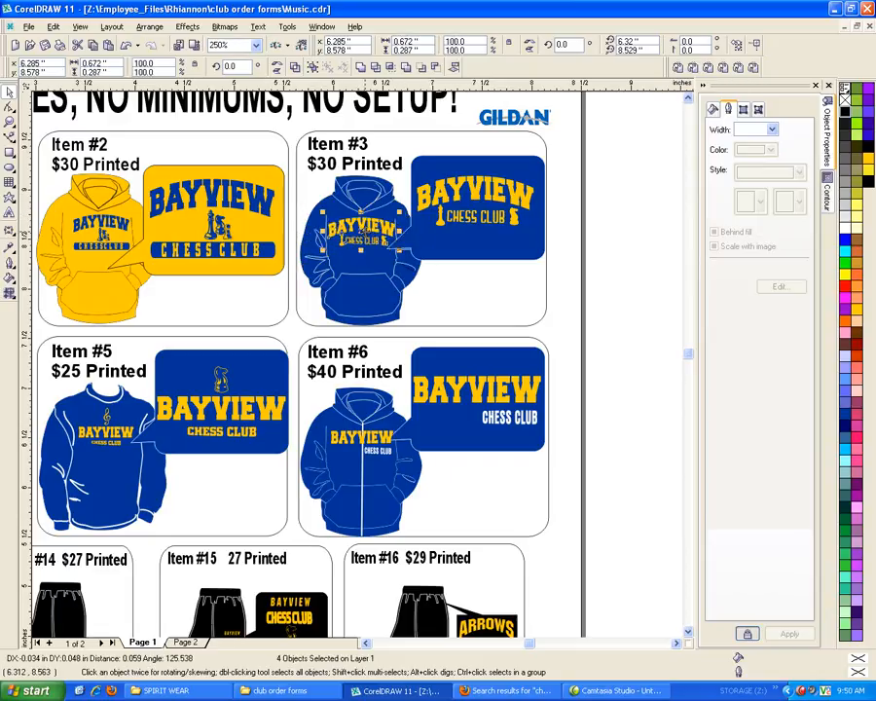
Delete the old BAYVIEW CHESS CLUB logo with the treble clef from the Item #5 sweatshirt
scroll(593, 192, "down", 4)
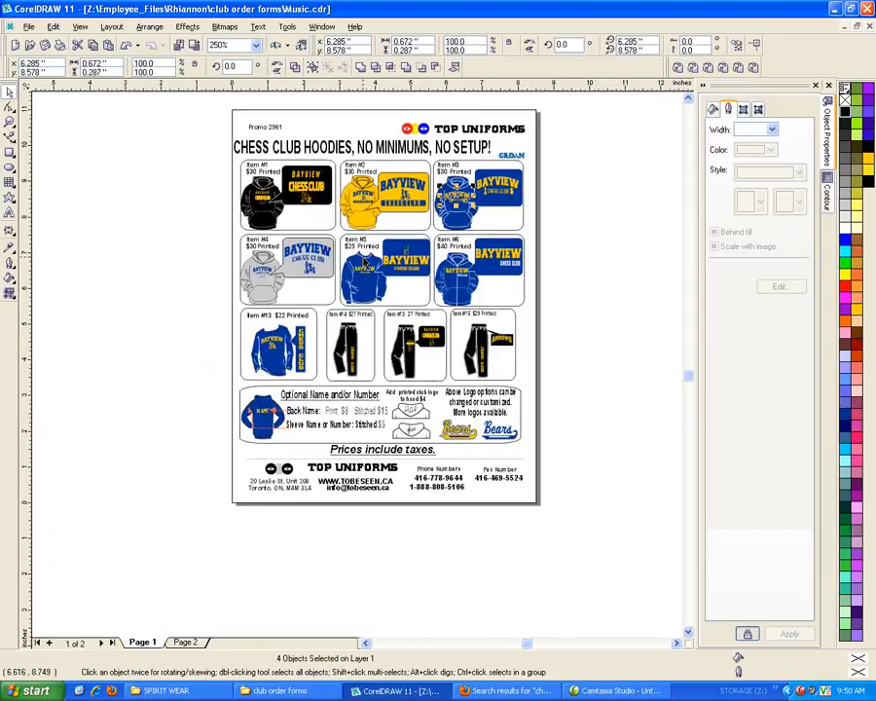
scroll(363, 263, "up", 4)
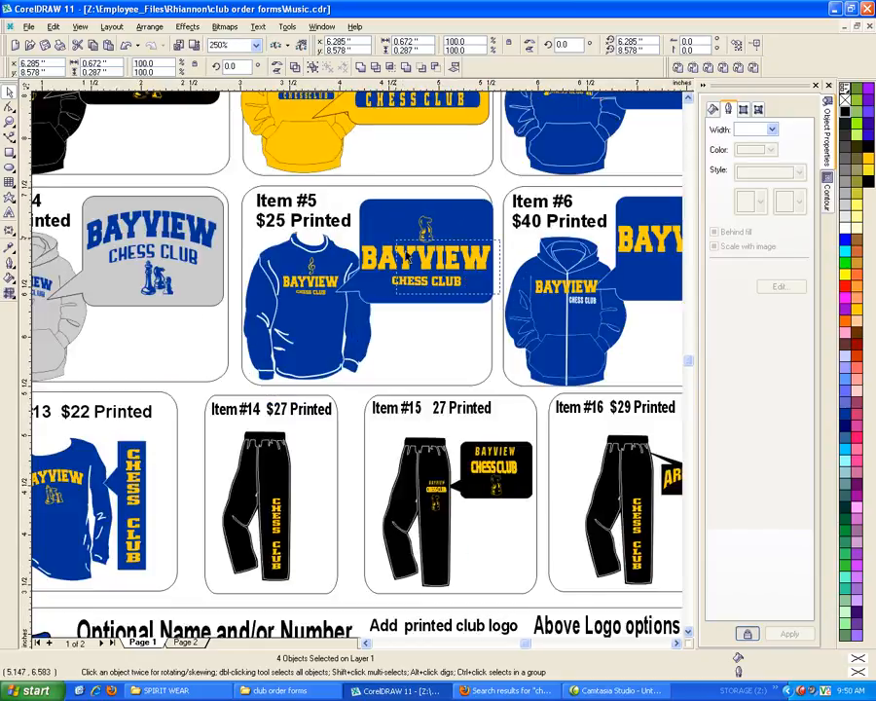
left_click_drag(402, 250, 357, 203)
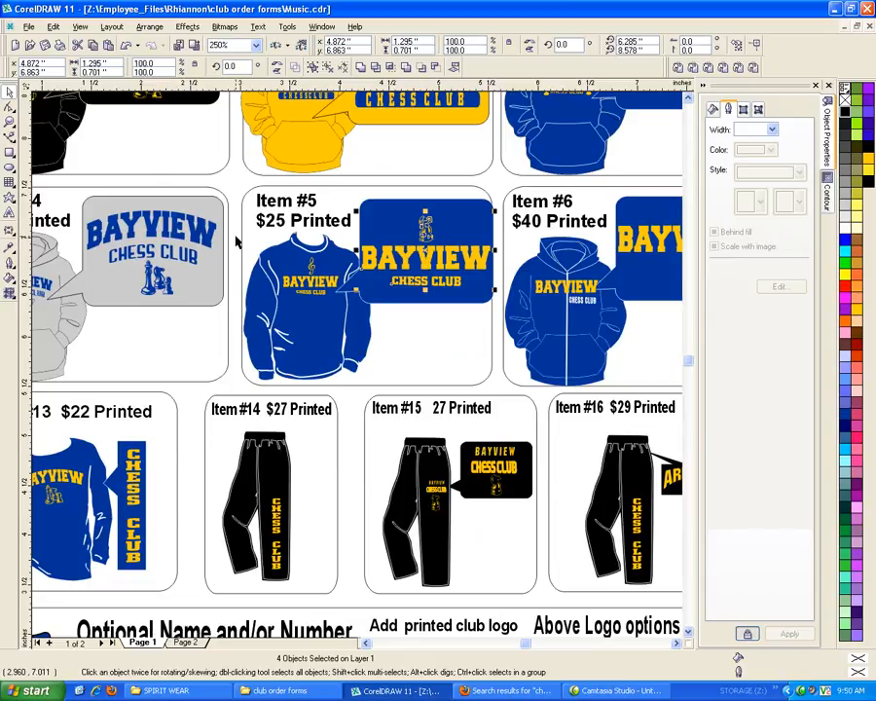
left_click_drag(235, 239, 355, 314)
key("Delete")
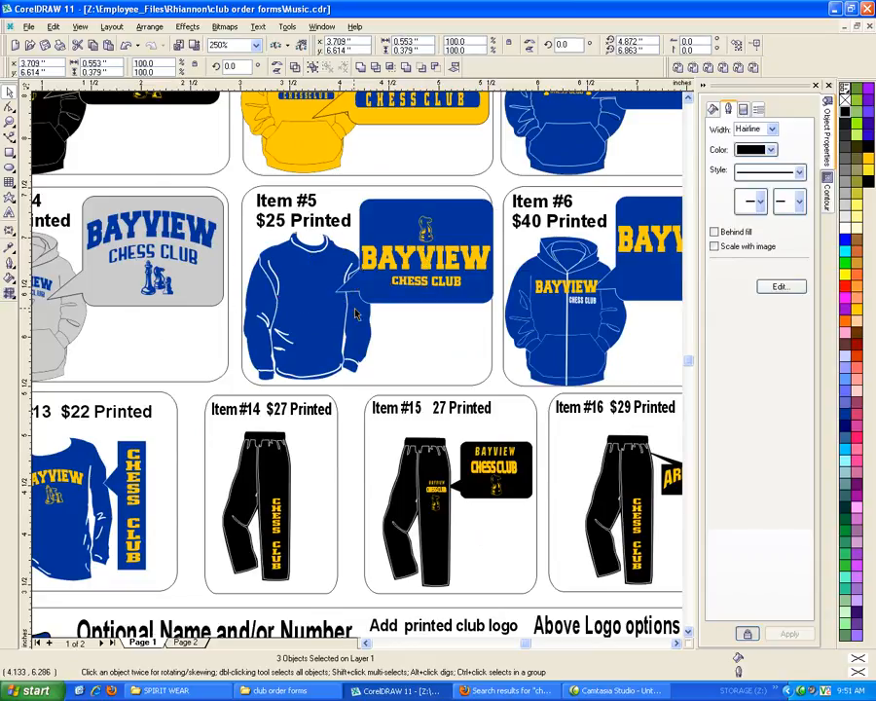
Copy the Item #5 panel logo with the knight onto the sweatshirt's chest and scale it to about 0.59 by 0.32 inches
left_click_drag(501, 294, 338, 206)
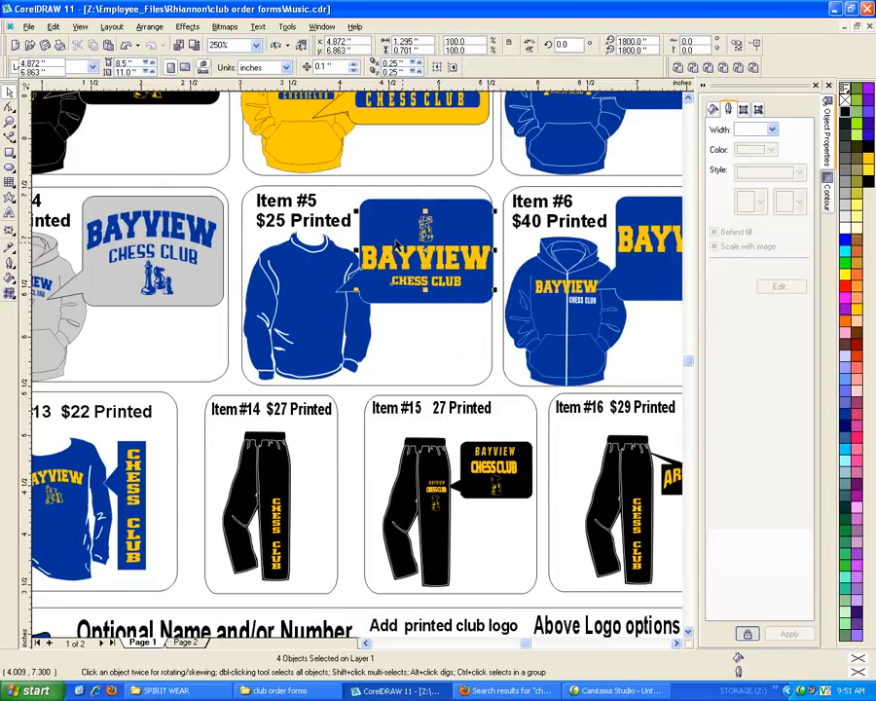
left_click_drag(428, 252, 320, 279)
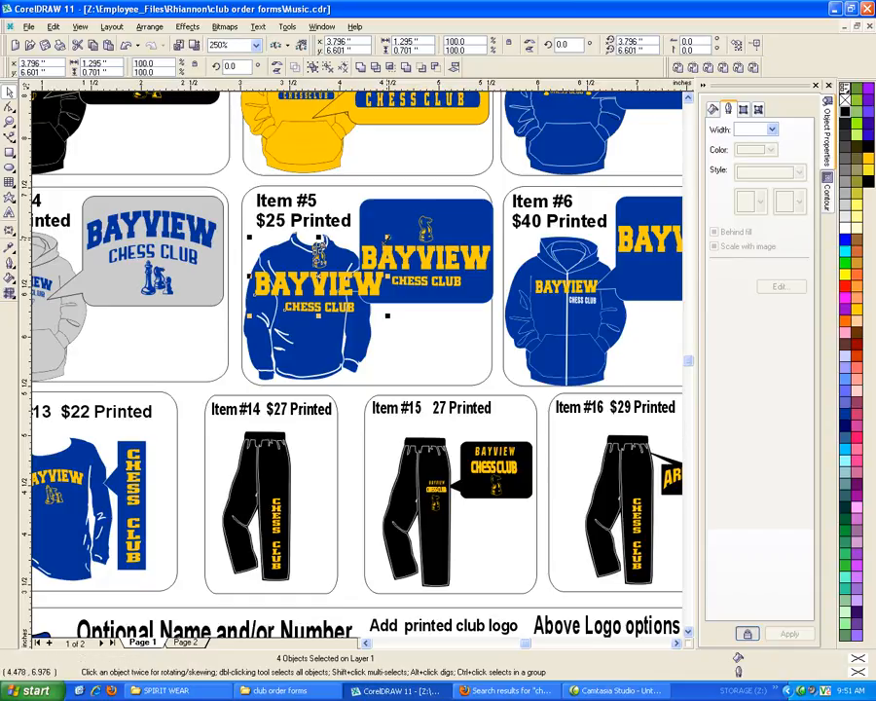
left_click_drag(388, 236, 353, 249)
Delete the old BAYVIEW CHESS CLUB logo with music notes from the grey Item #4 hoodie
scroll(341, 255, "down", 1)
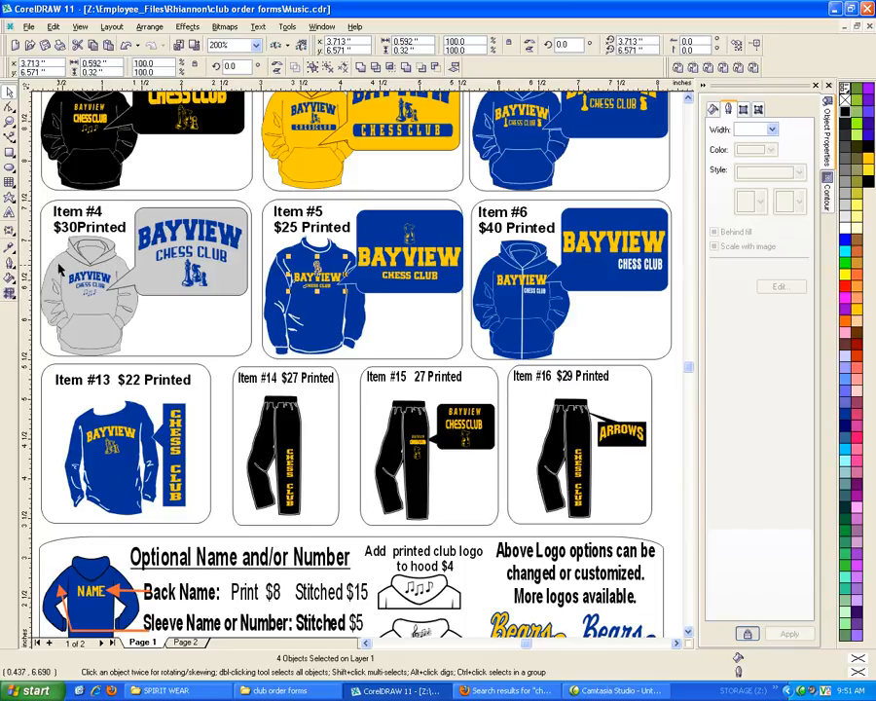
scroll(537, 307, "down", 1)
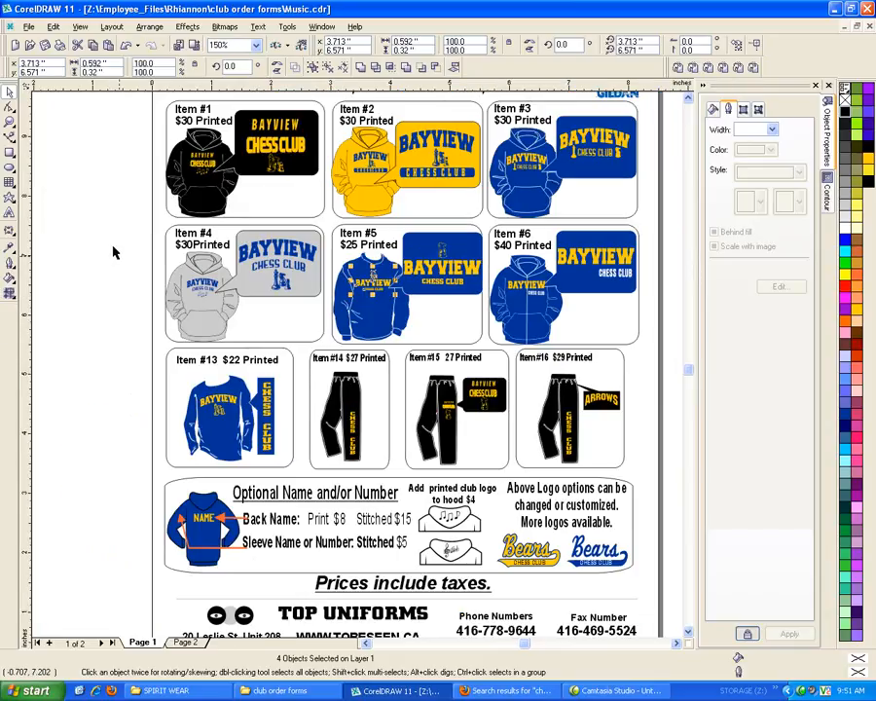
left_click_drag(126, 266, 228, 304)
key("Delete")
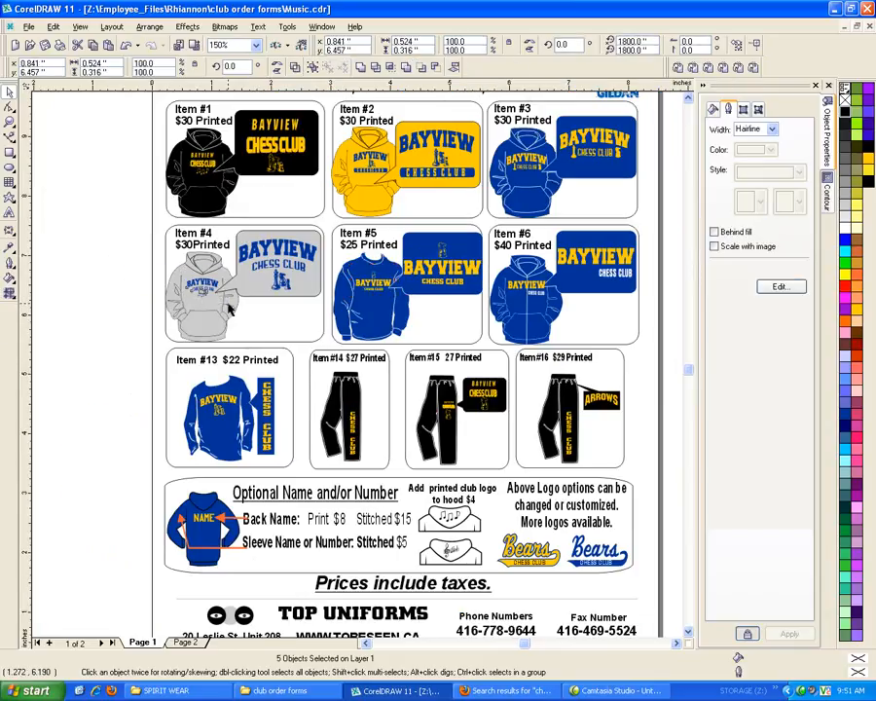
Copy the Item #4 panel logo with its chess pieces onto the grey hoodie's chest and scale it to about 0.67 by 0.44 inches
scroll(324, 266, "up", 1)
left_click_drag(328, 304, 204, 223)
left_click_drag(259, 261, 155, 289)
left_click_drag(220, 249, 176, 283)
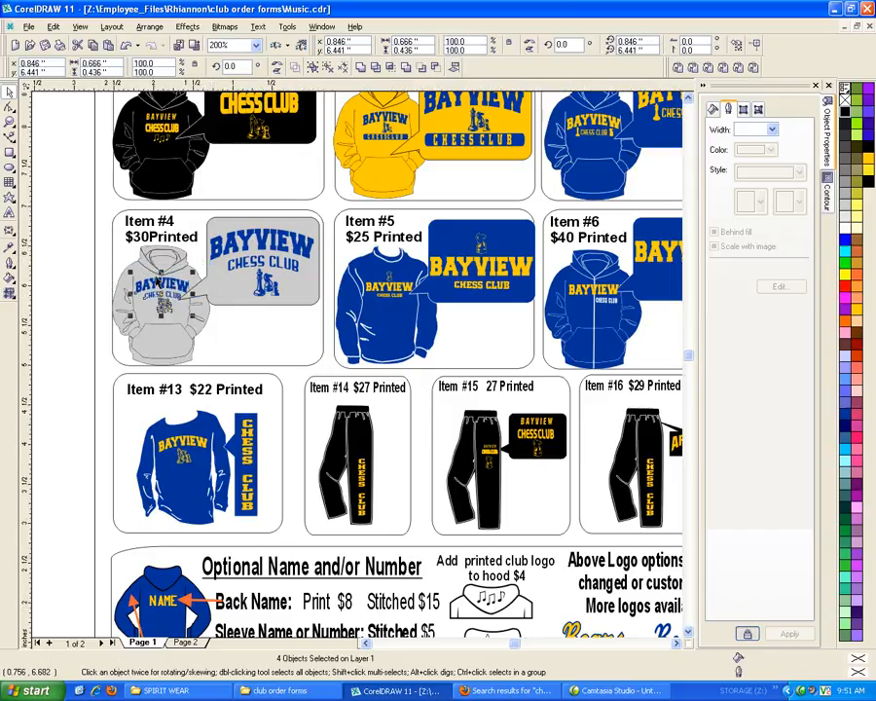
scroll(90, 291, "down", 1)
scroll(580, 294, "down", 1)
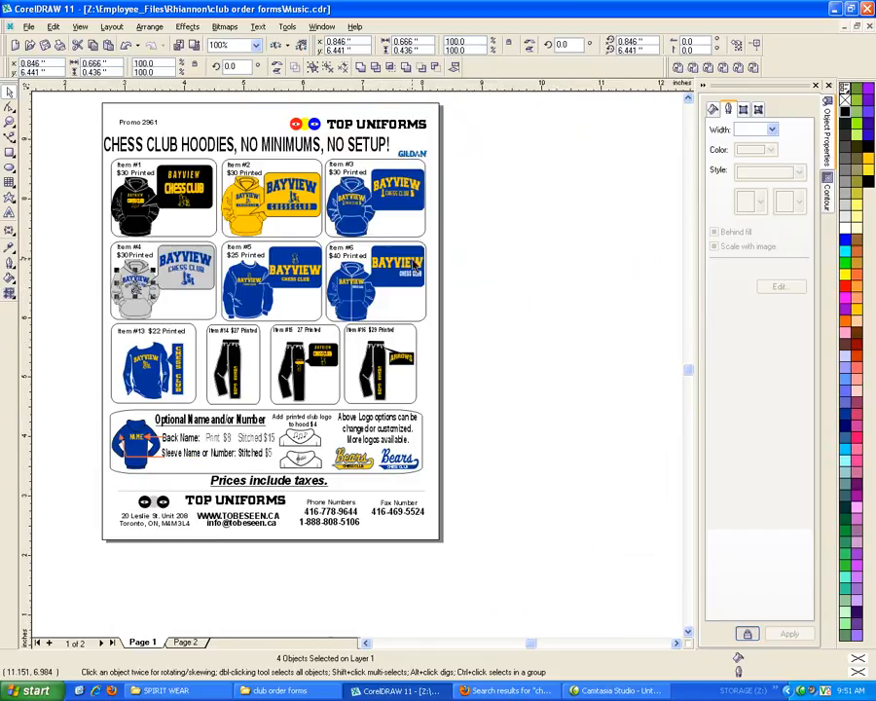
Look over both pages of the order form for music artwork that still needs replacing
scroll(546, 278, "up", 1)
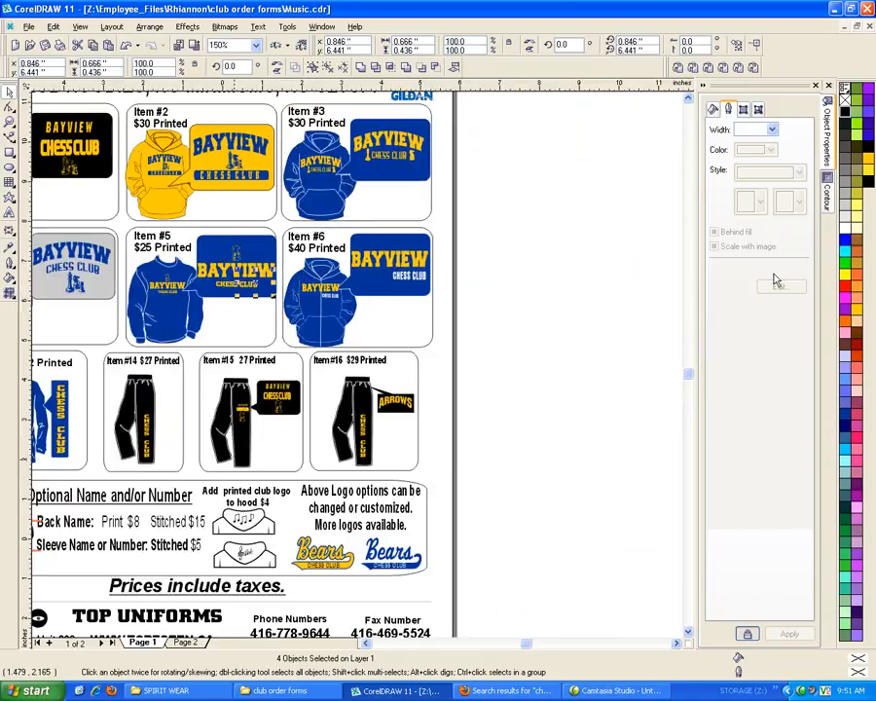
scroll(289, 448, "down", 1)
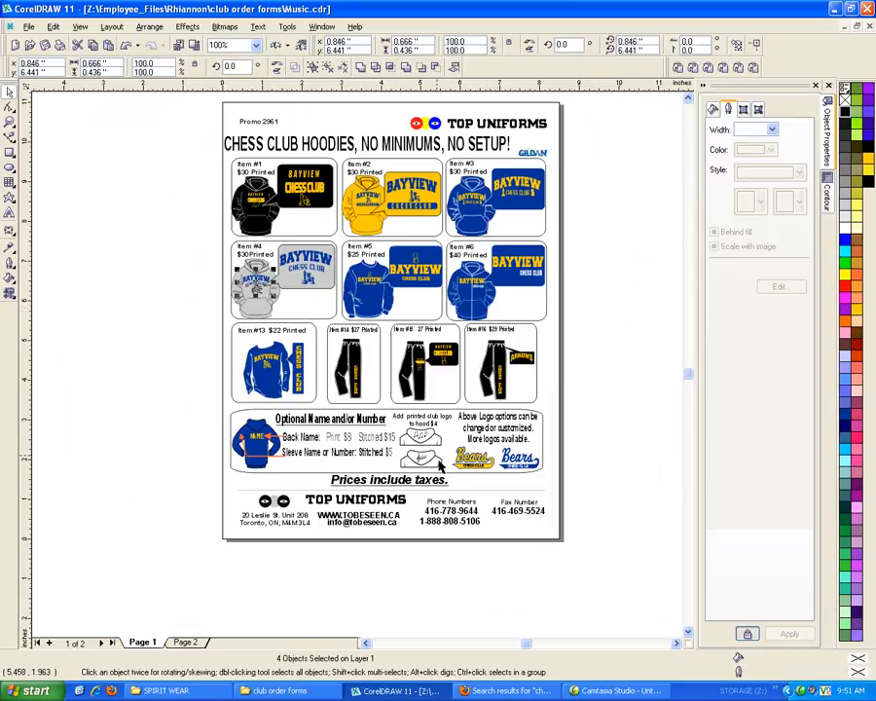
scroll(430, 457, "up", 1)
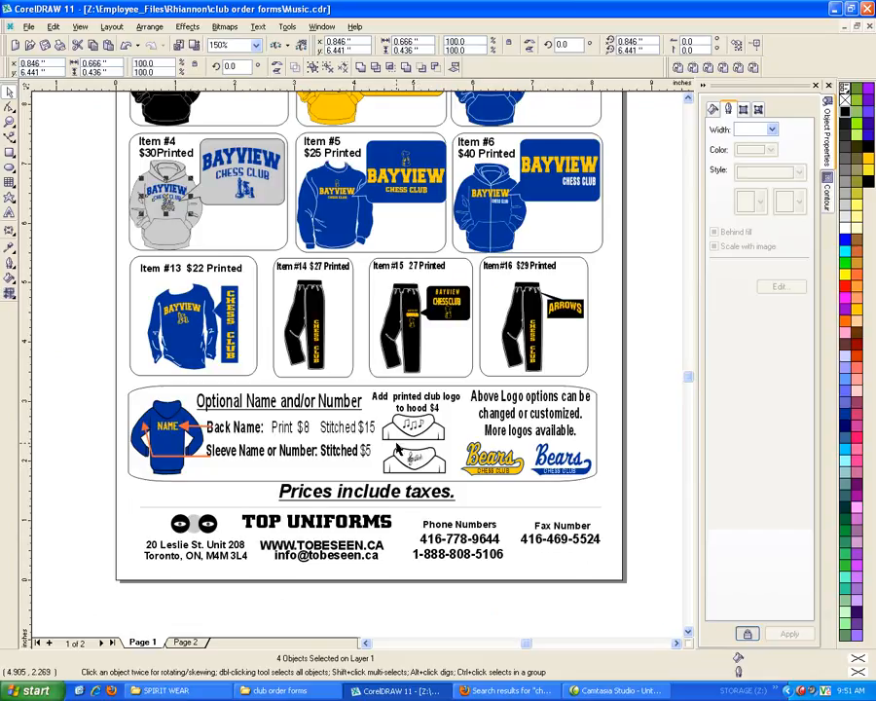
left_click(199, 645)
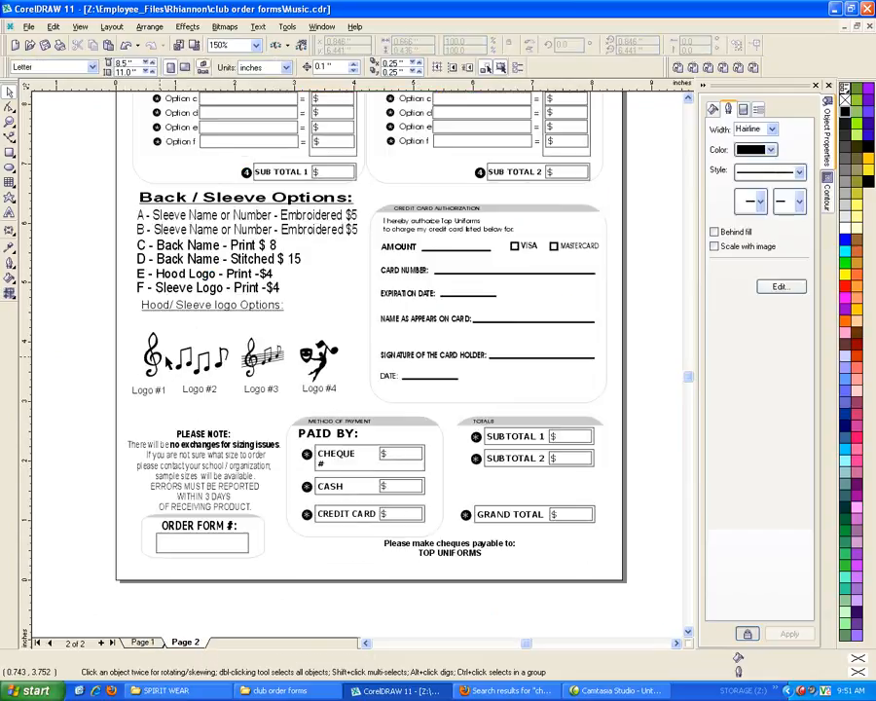
left_click(157, 647)
left_click(188, 645)
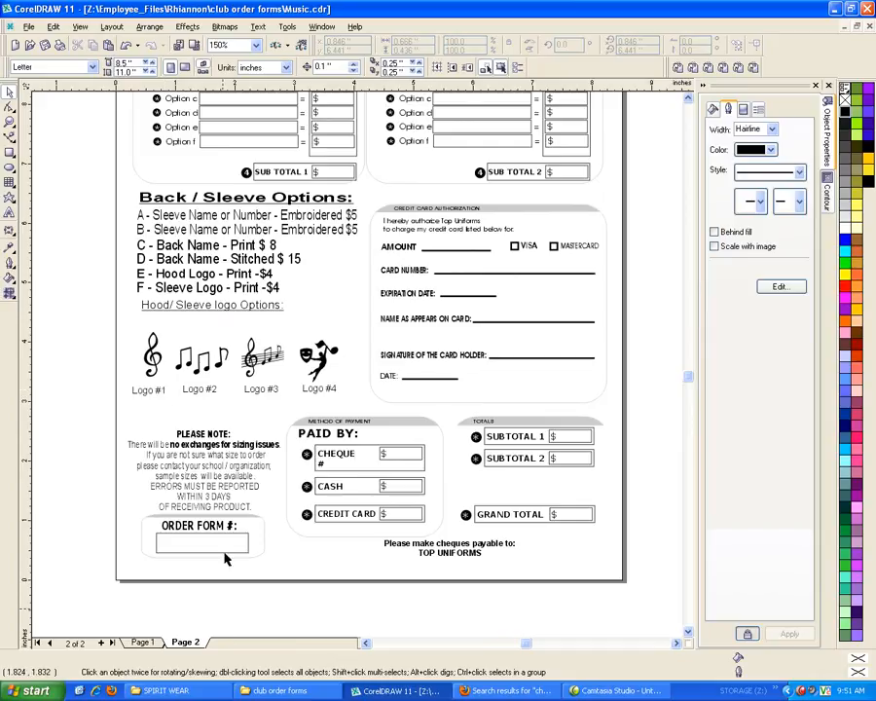
left_click(156, 647)
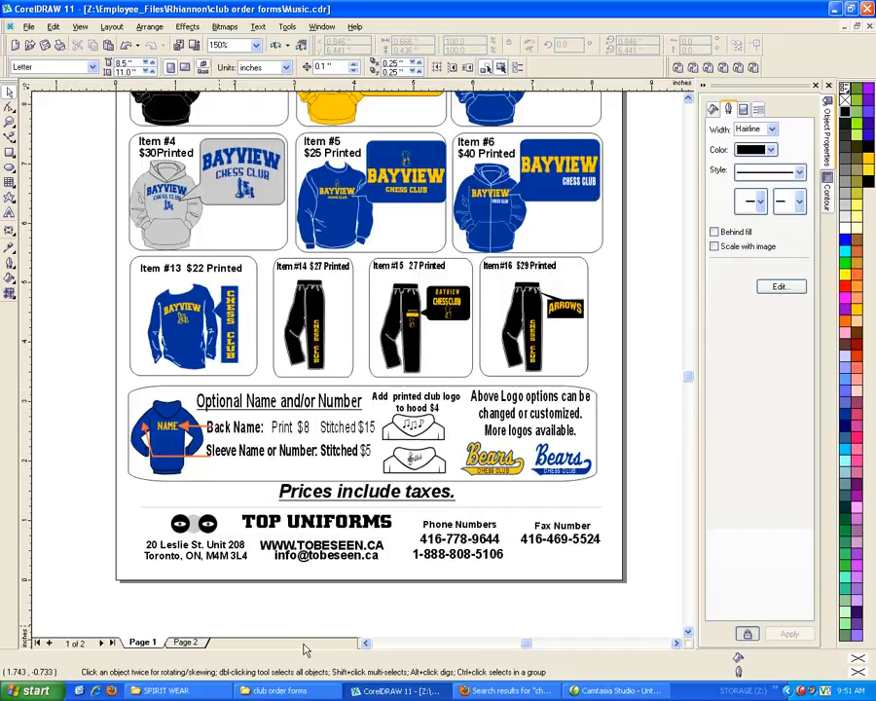
scroll(296, 646, "down", 1)
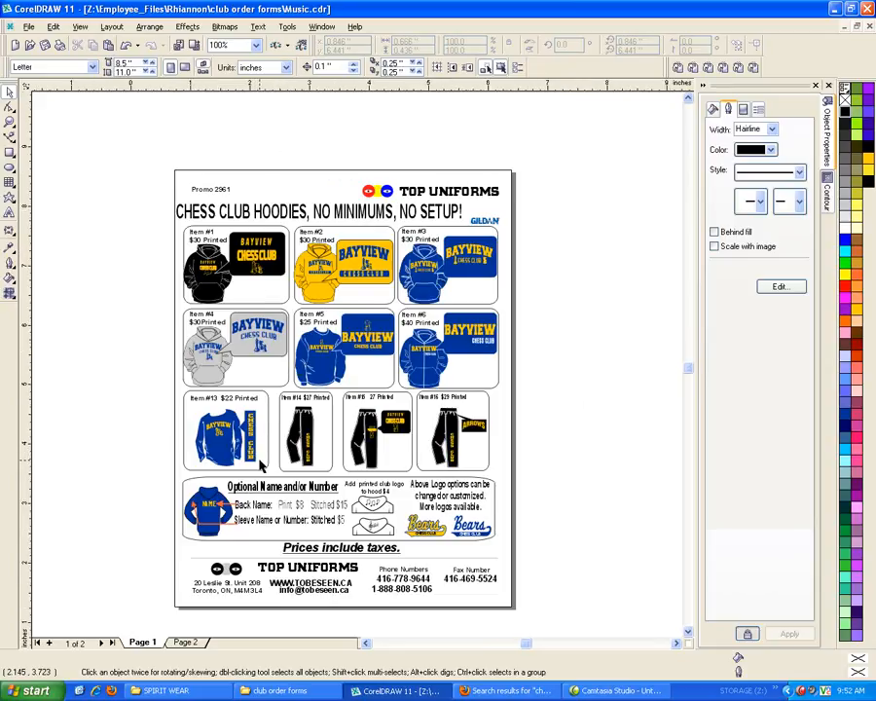
Copy the yellow-outlined chess pieces onto the upper hood drawing and scale them to about 0.21 by 0.23 inches
scroll(260, 466, "up", 1)
scroll(119, 442, "up", 2)
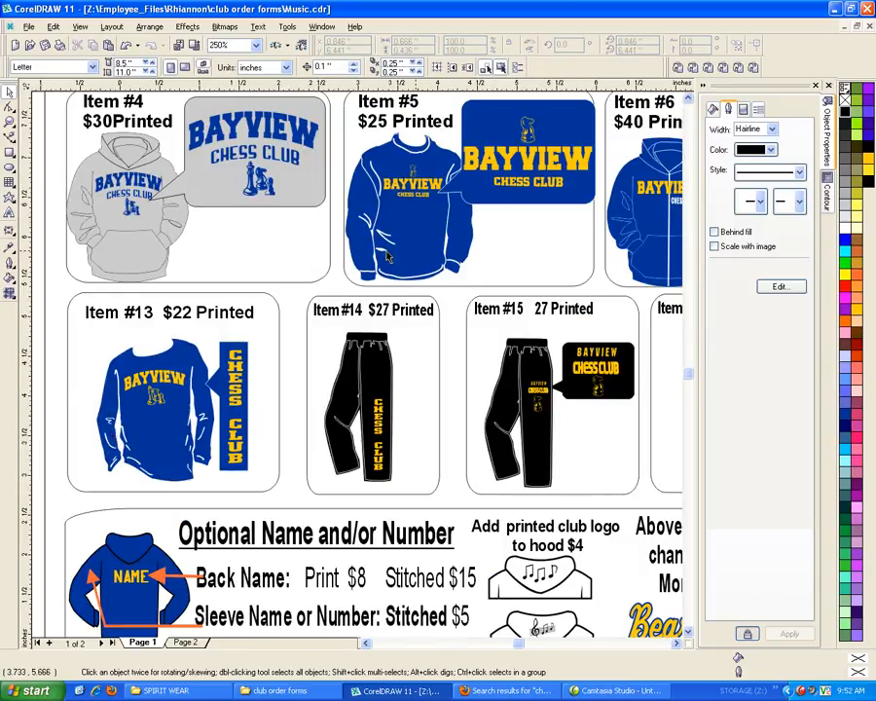
scroll(263, 255, "down", 1)
left_click_drag(88, 341, 441, 458)
scroll(516, 517, "up", 1)
scroll(520, 520, "up", 10)
left_click(441, 458)
mouse_move(512, 372)
left_mouse_down()
mouse_move(514, 341)
mouse_move(499, 360)
left_mouse_up()
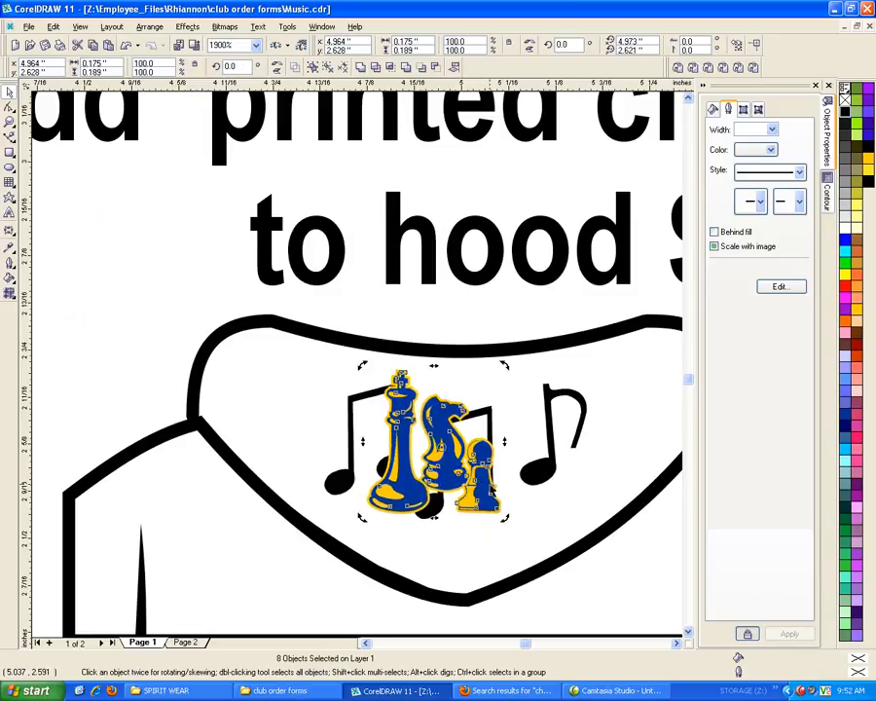
left_click(490, 507)
left_click_drag(505, 516, 547, 551)
mouse_move(497, 494)
left_mouse_down()
mouse_move(526, 482)
mouse_move(514, 487)
left_mouse_up()
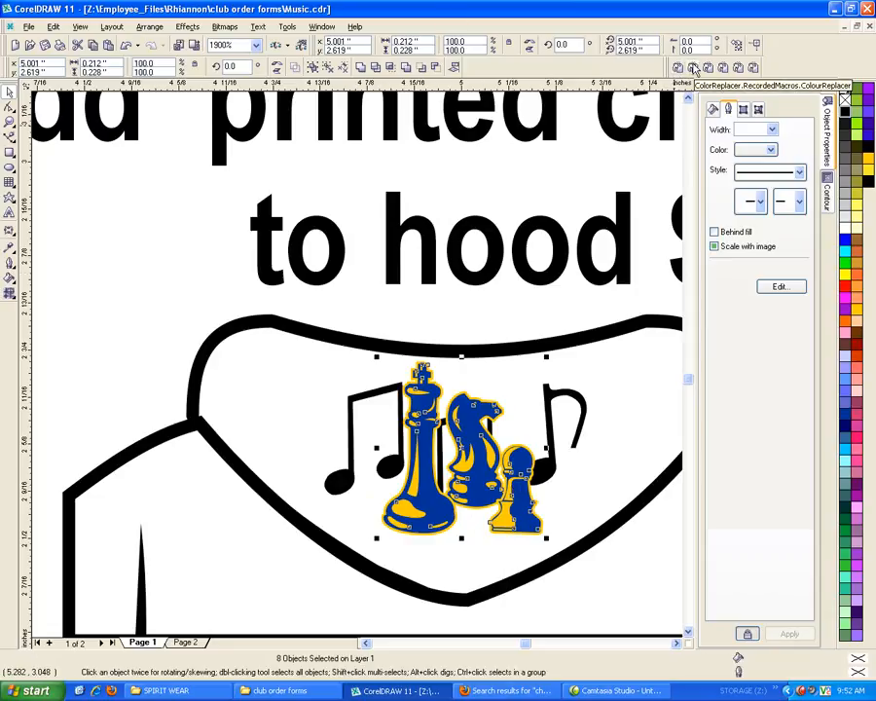
Replace Deep Yellow with White in the upper hood's selected chess pieces using Color Replacer
left_click(678, 70)
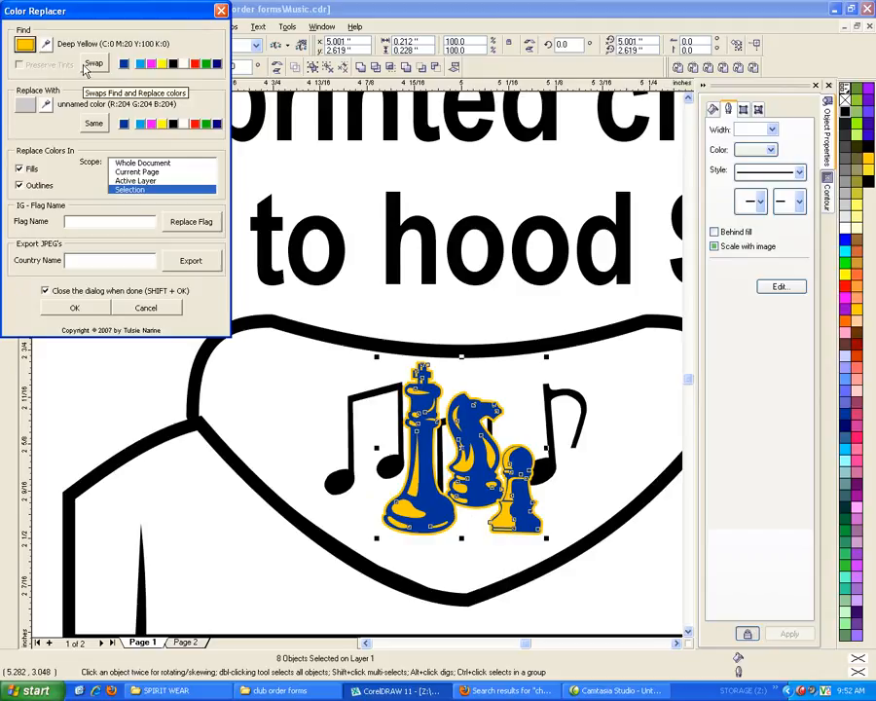
left_click(184, 124)
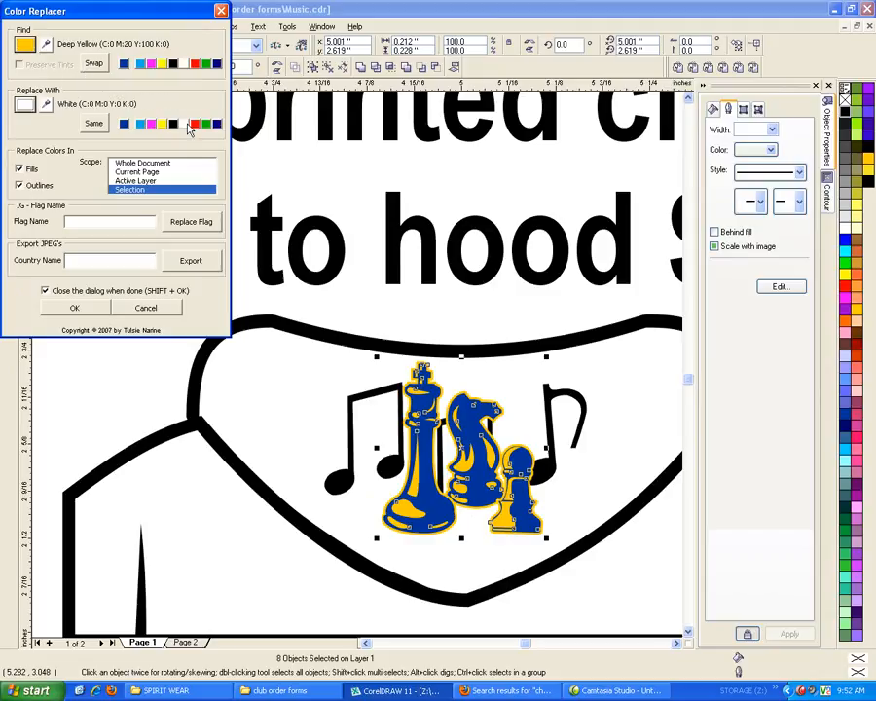
left_click(100, 311)
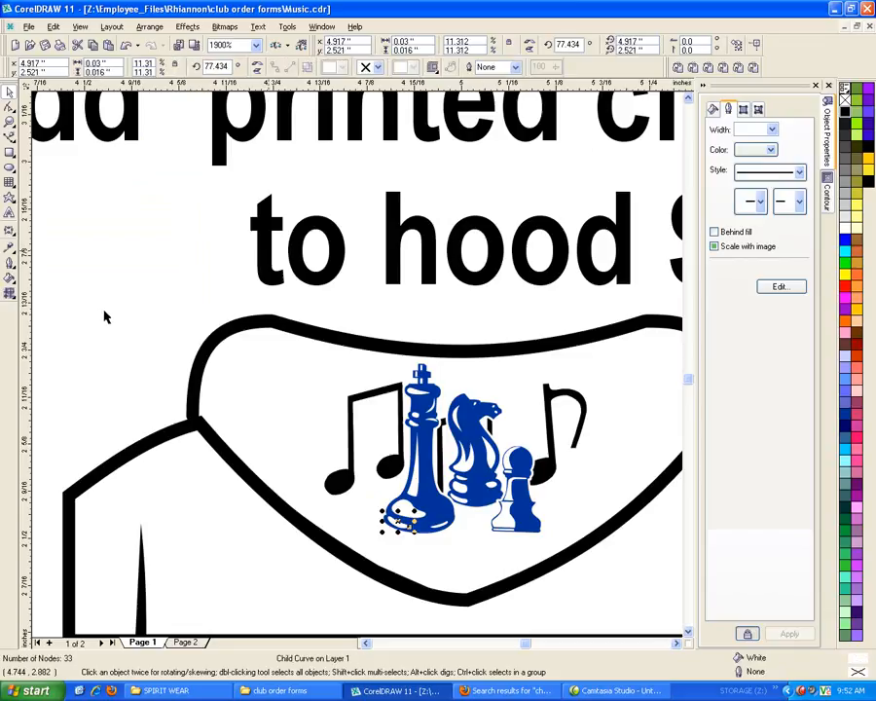
Try to replace the chess pieces' blue (R:0 G:51 B:153) with Black within the selection using Color Replacer
left_click(697, 68)
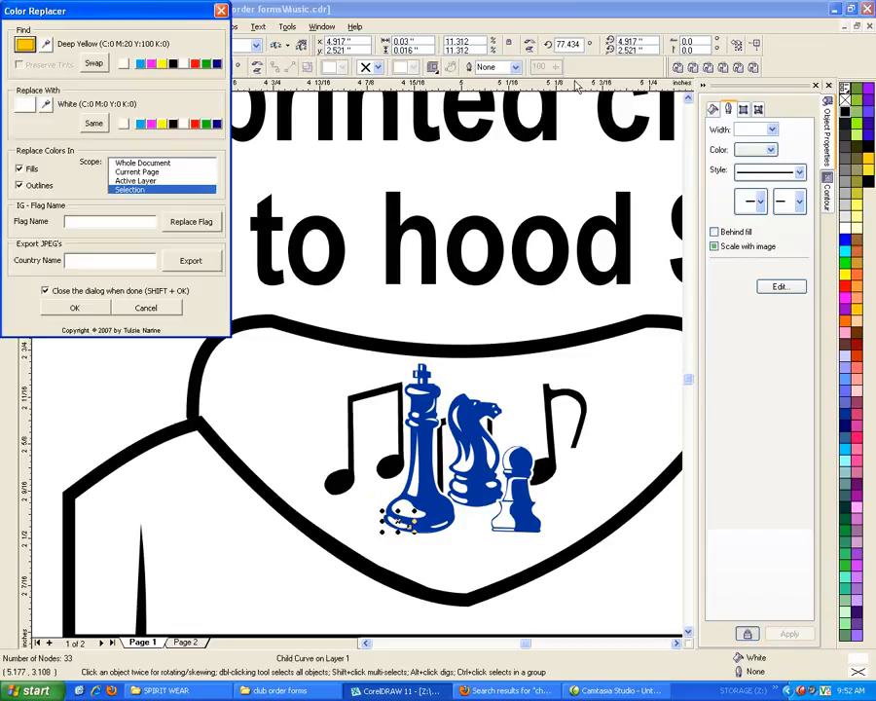
key("Escape")
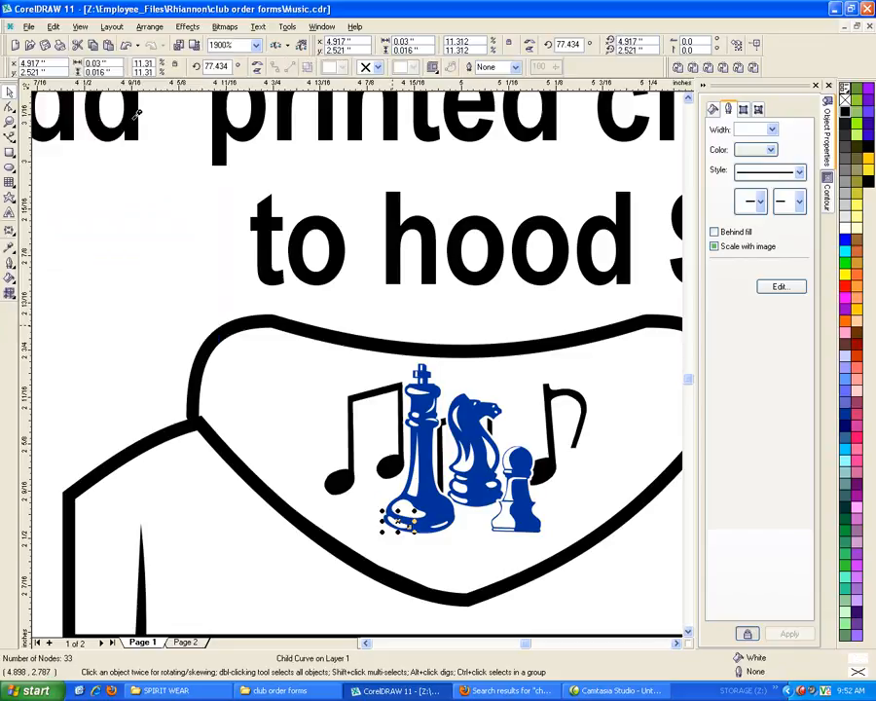
left_click(419, 400)
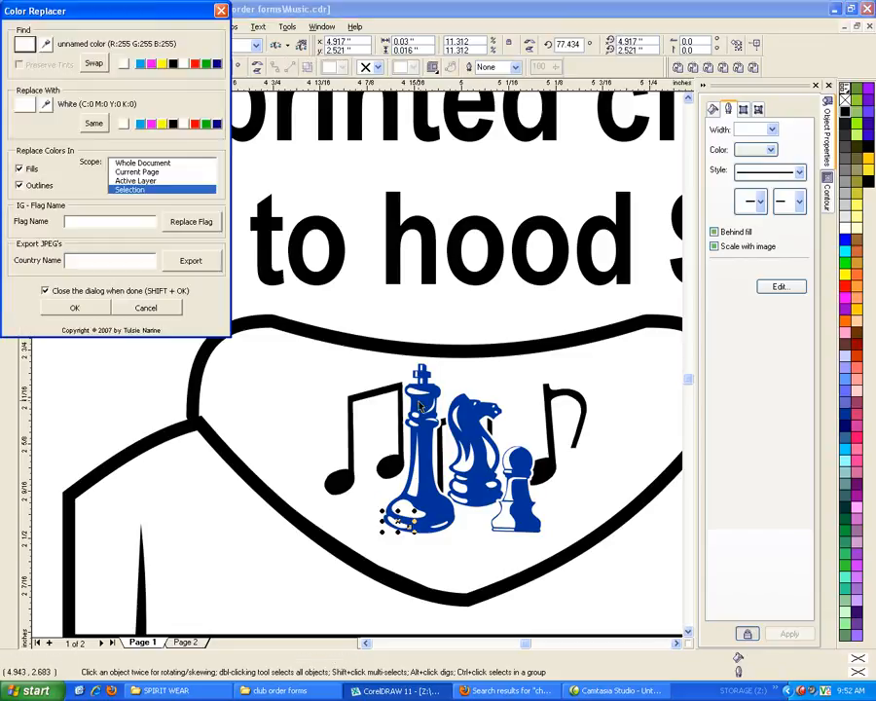
left_click(47, 46)
scroll(295, 493, "down", 2)
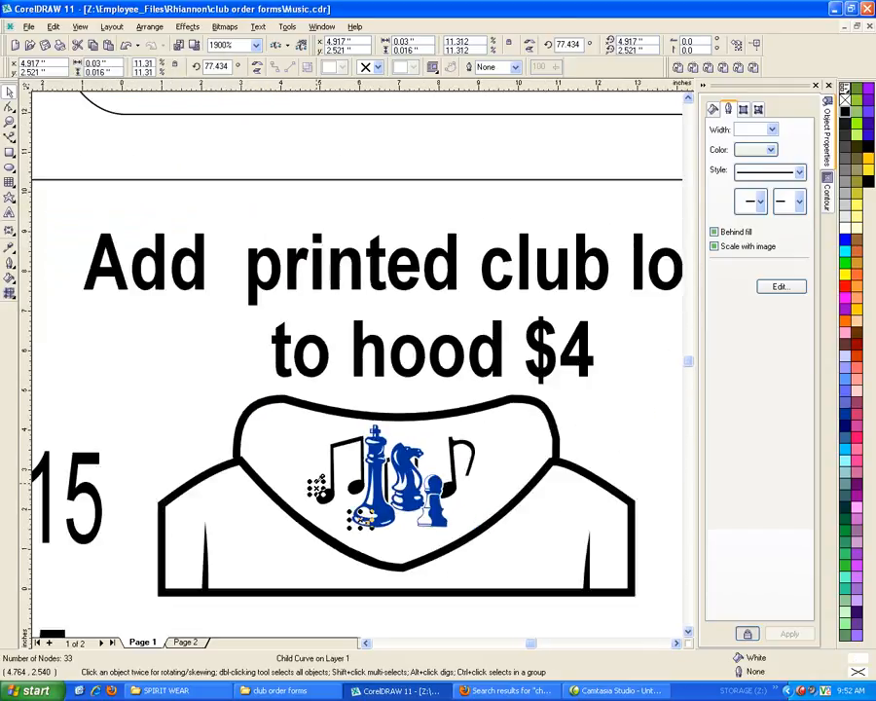
scroll(317, 487, "down", 5)
left_click(337, 305)
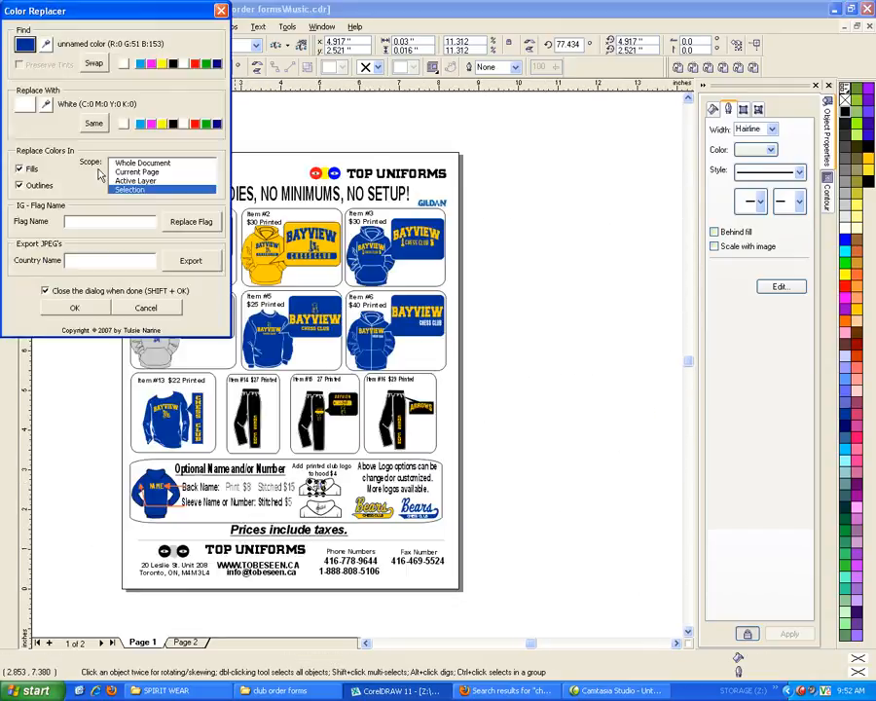
left_click(173, 124)
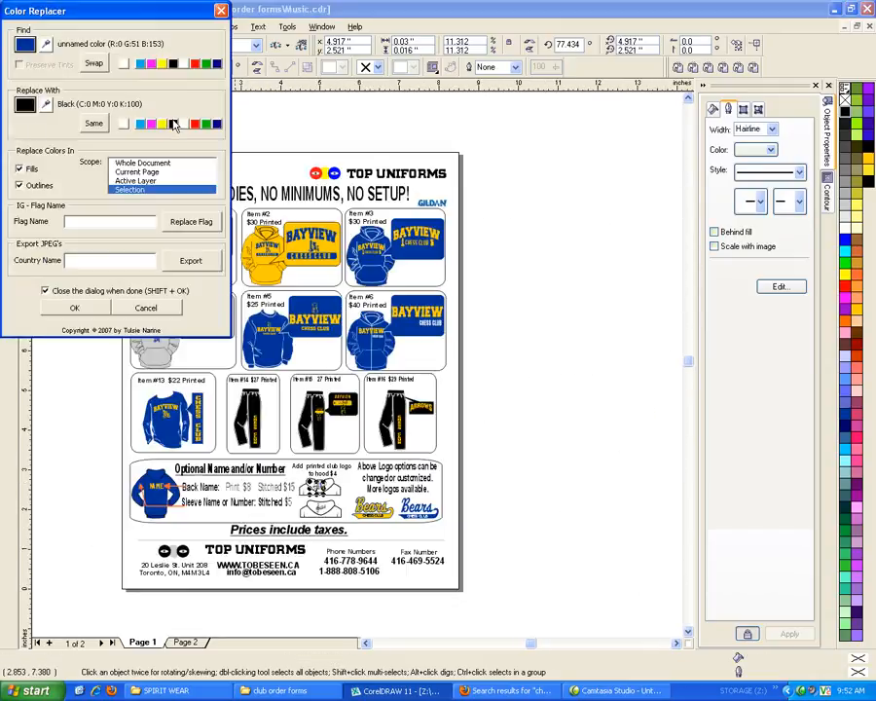
left_click(85, 309)
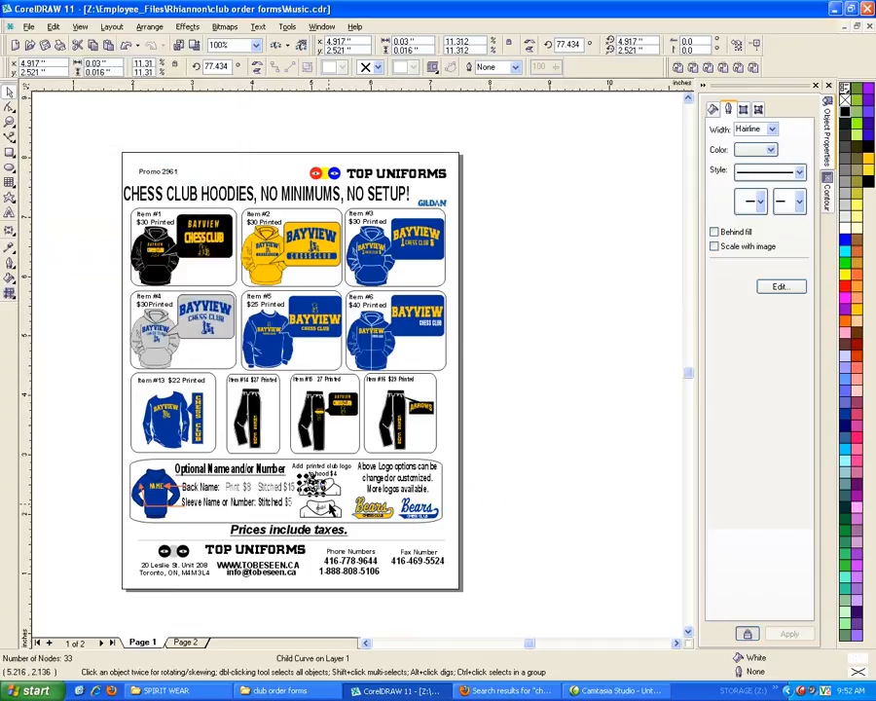
Select all the chess pieces on the upper hood and try the blue-to-black color replacement again
scroll(331, 508, "up", 5)
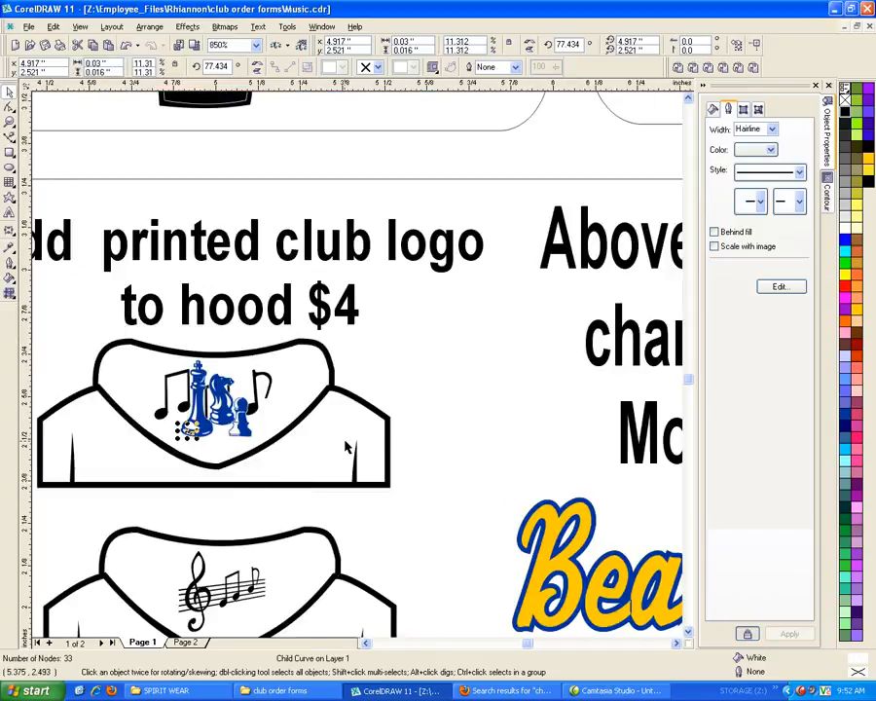
left_click_drag(121, 161, 253, 462)
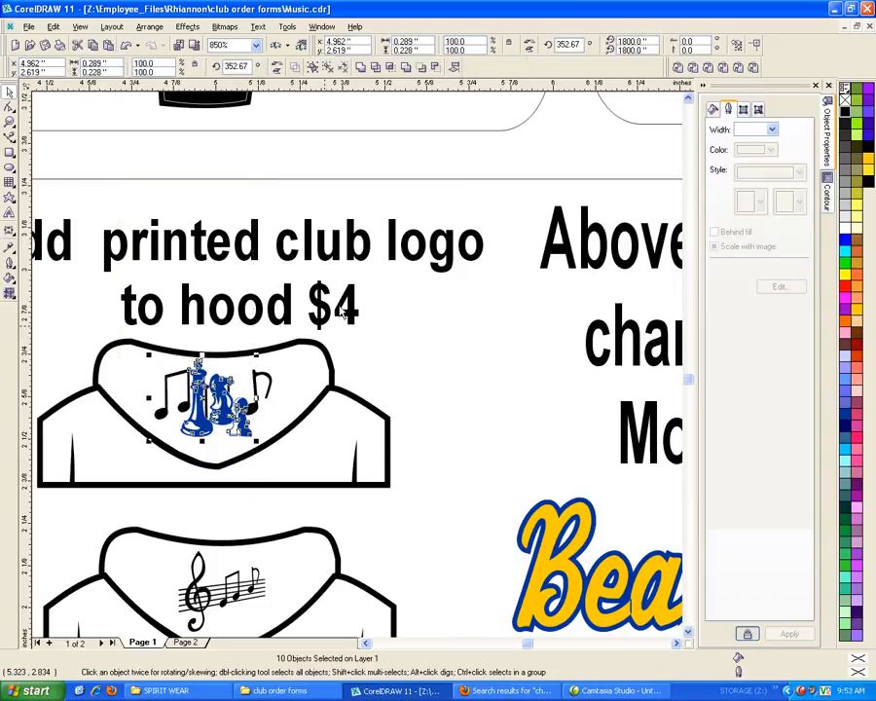
left_click(679, 70)
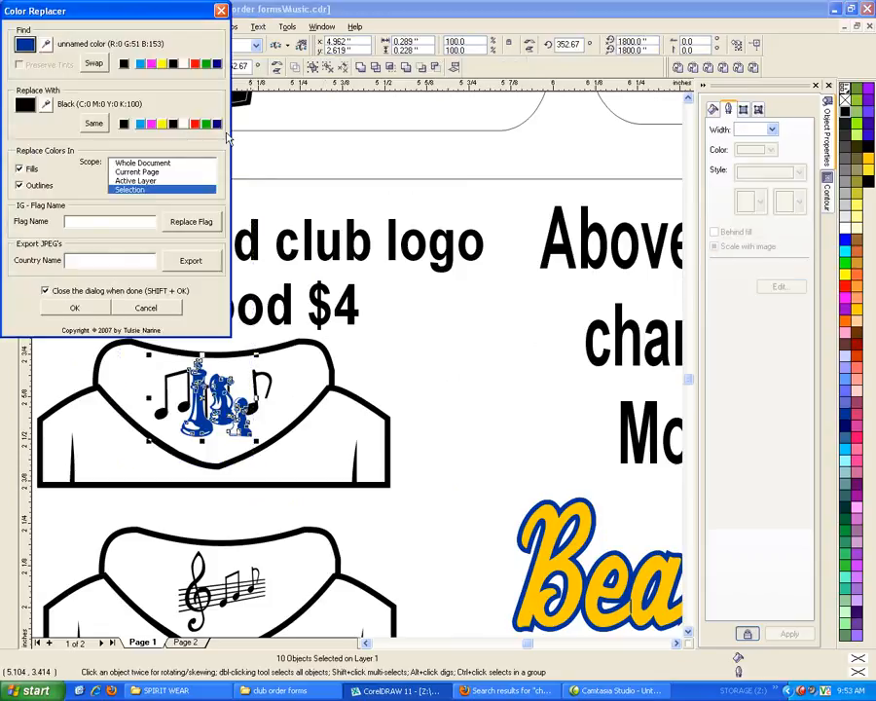
left_click(74, 308)
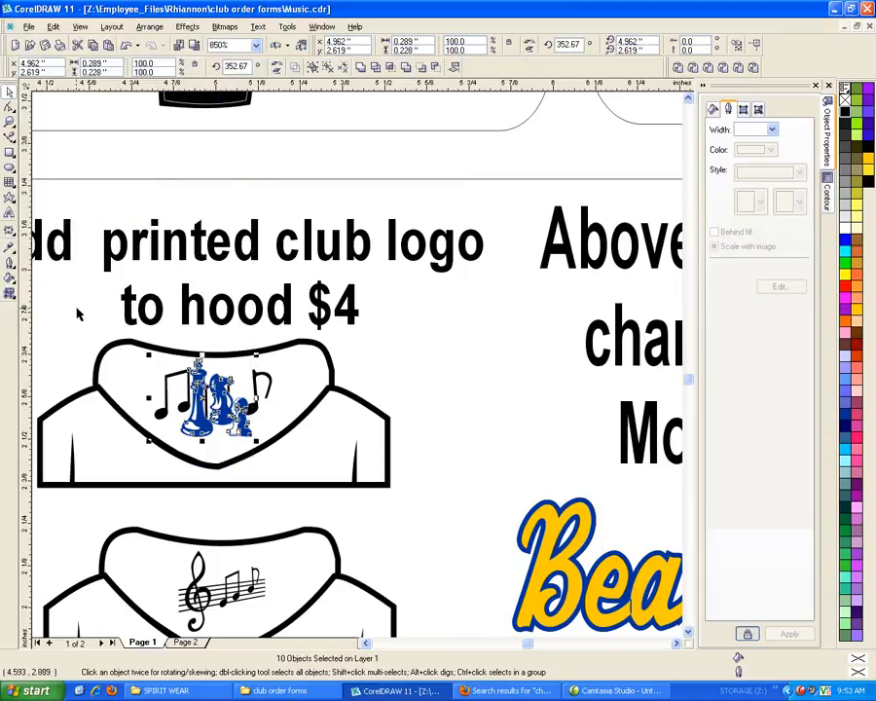
Select the blue chess piece group on the upper hood and fill it with black
scroll(211, 427, "up", 2)
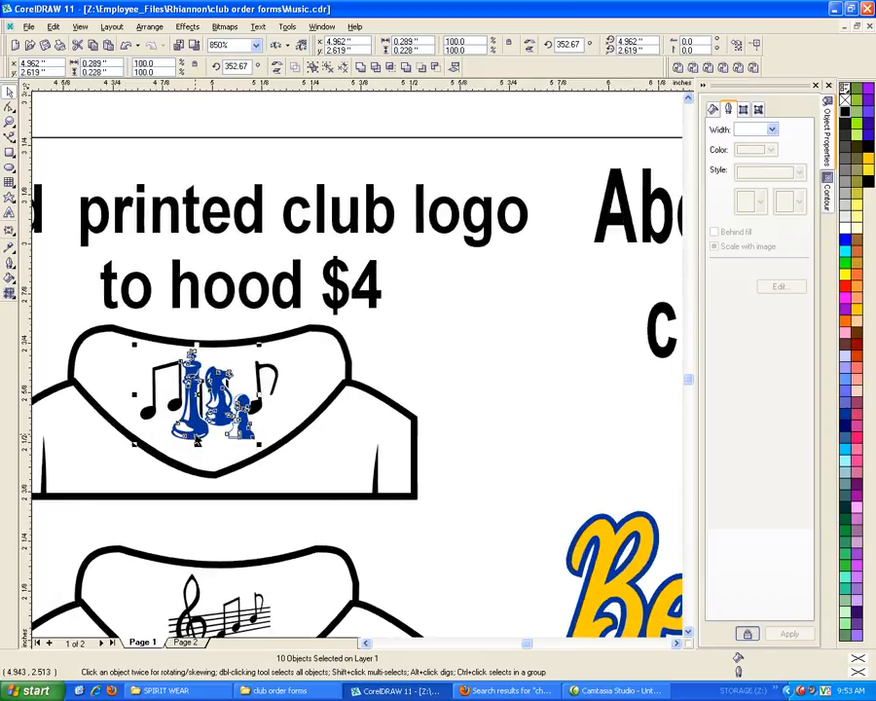
left_click(196, 476)
left_click(199, 426)
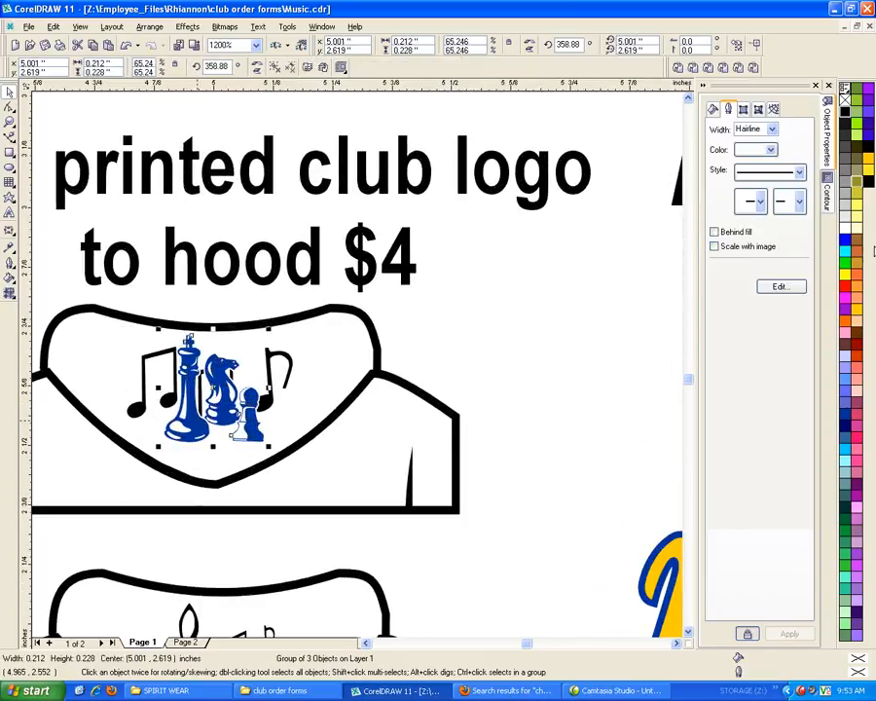
left_click(846, 113)
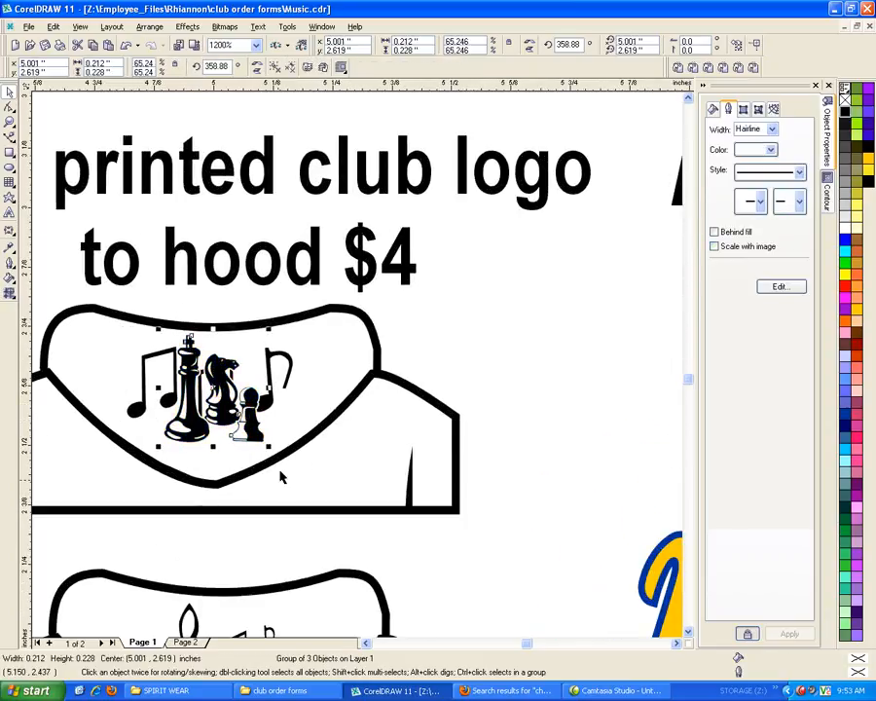
Delete the old music notes behind the chess pieces on the upper hood
left_click(280, 355)
left_click(278, 353)
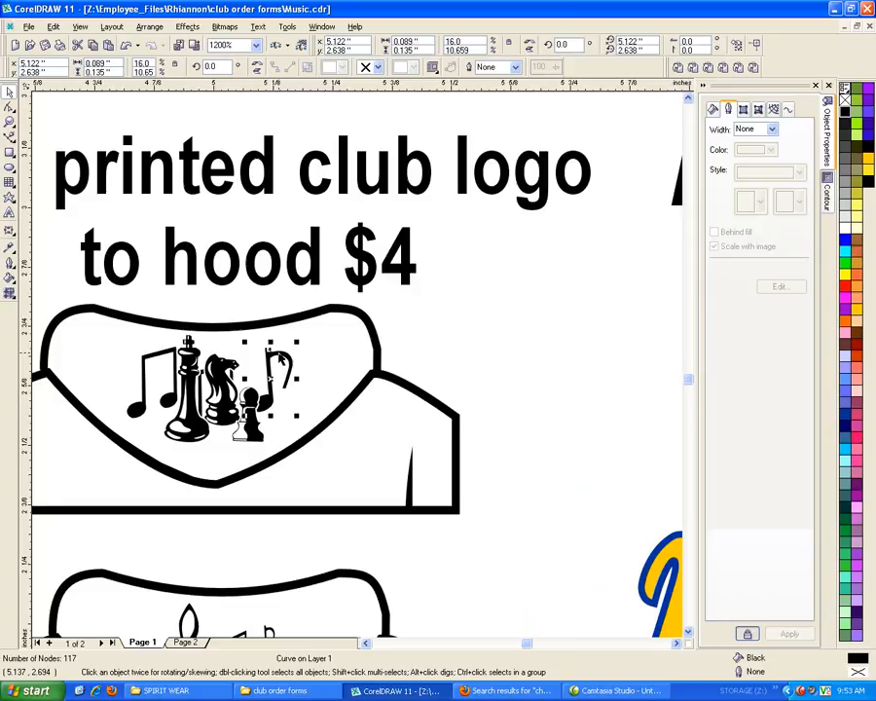
key("Delete")
left_click(233, 372)
key("Delete")
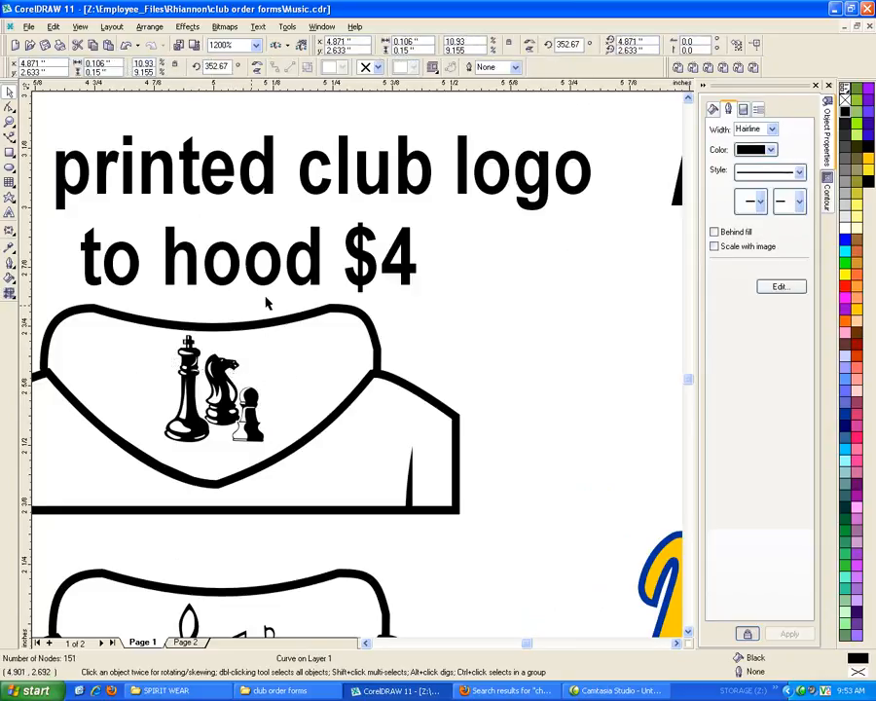
Delete the treble clef and music staff artwork from the lower hood drawing
scroll(280, 313, "down", 5)
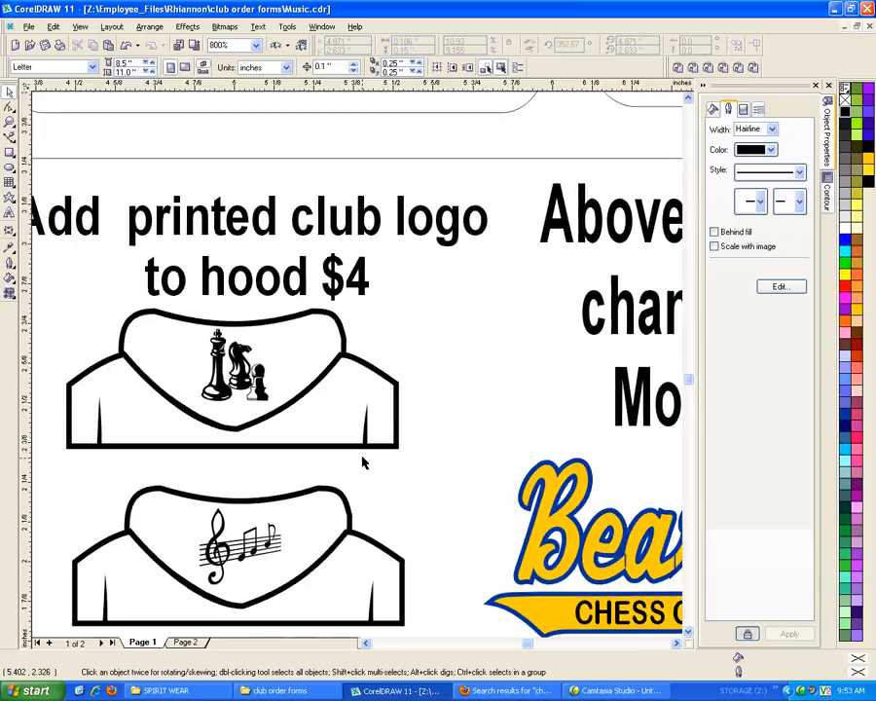
left_click(241, 553)
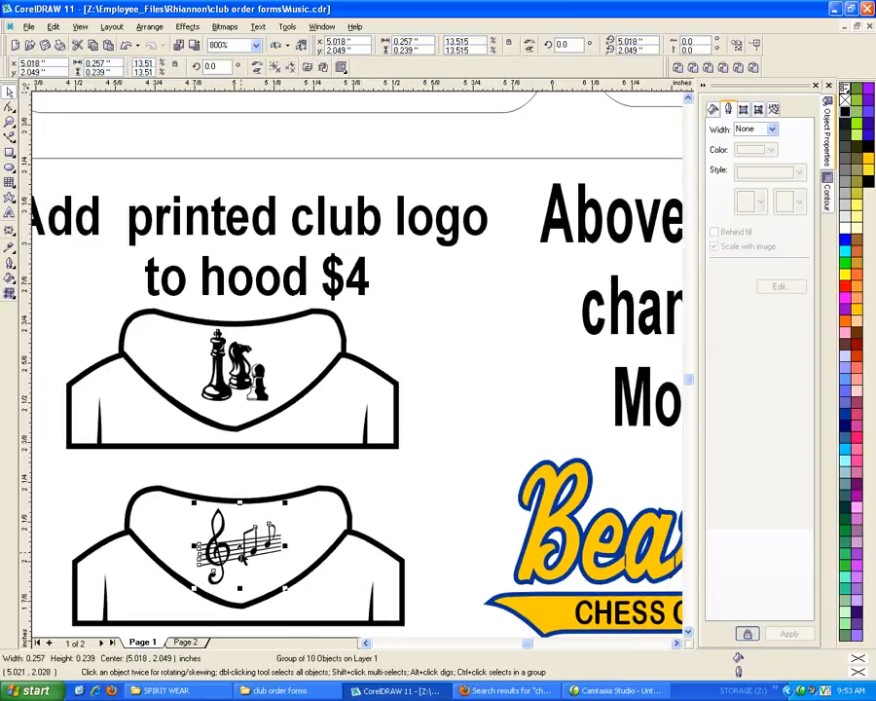
key("Delete")
Copy the black chess pieces from the upper hood straight down onto the lower hood drawing
scroll(233, 312, "down", 1)
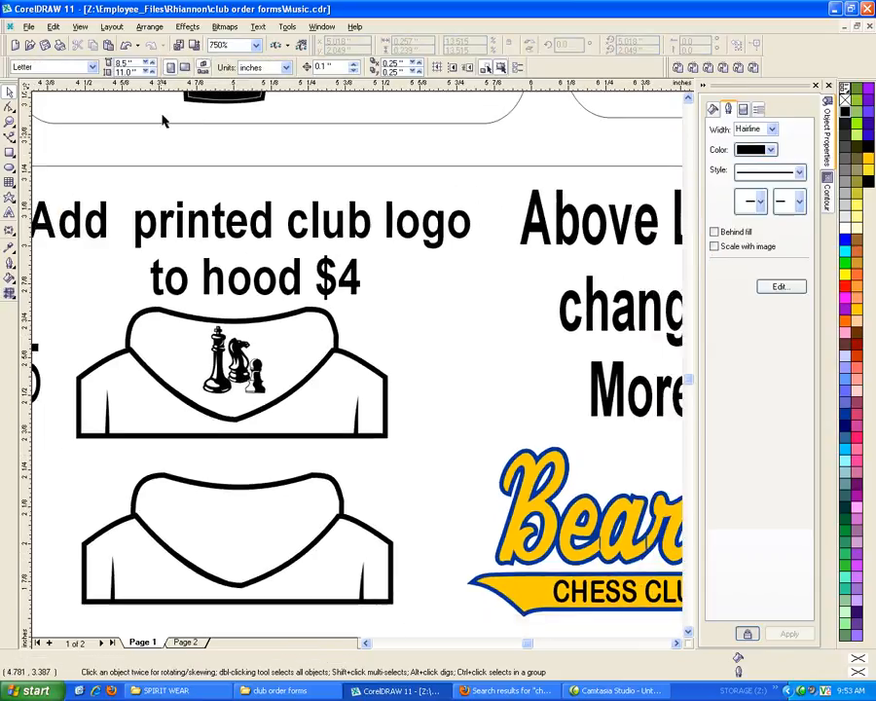
left_click_drag(174, 139, 195, 367)
scroll(270, 468, "down", 3)
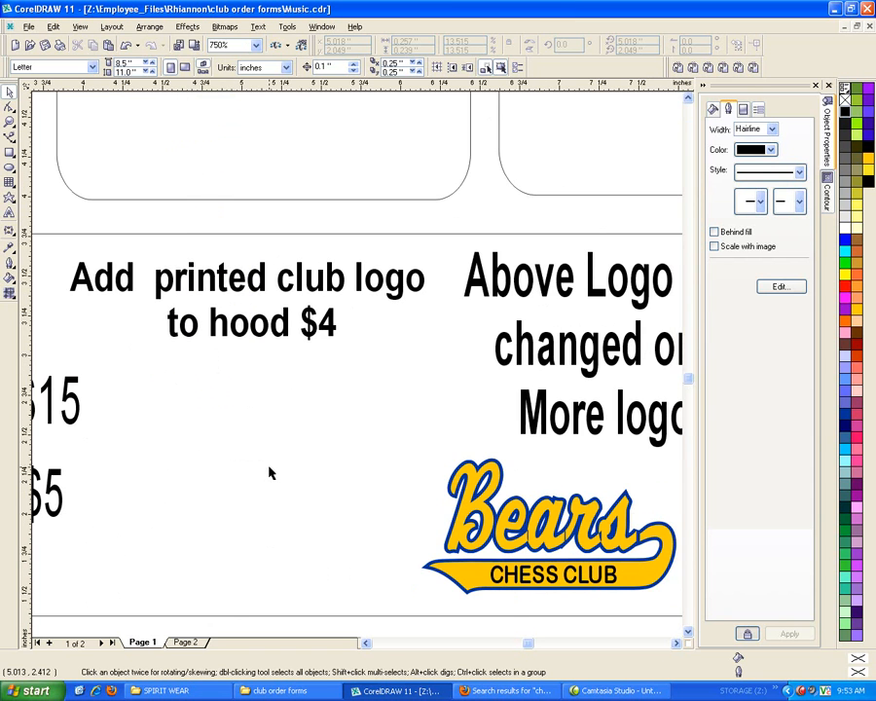
scroll(269, 472, "down", 4)
scroll(266, 480, "up", 3)
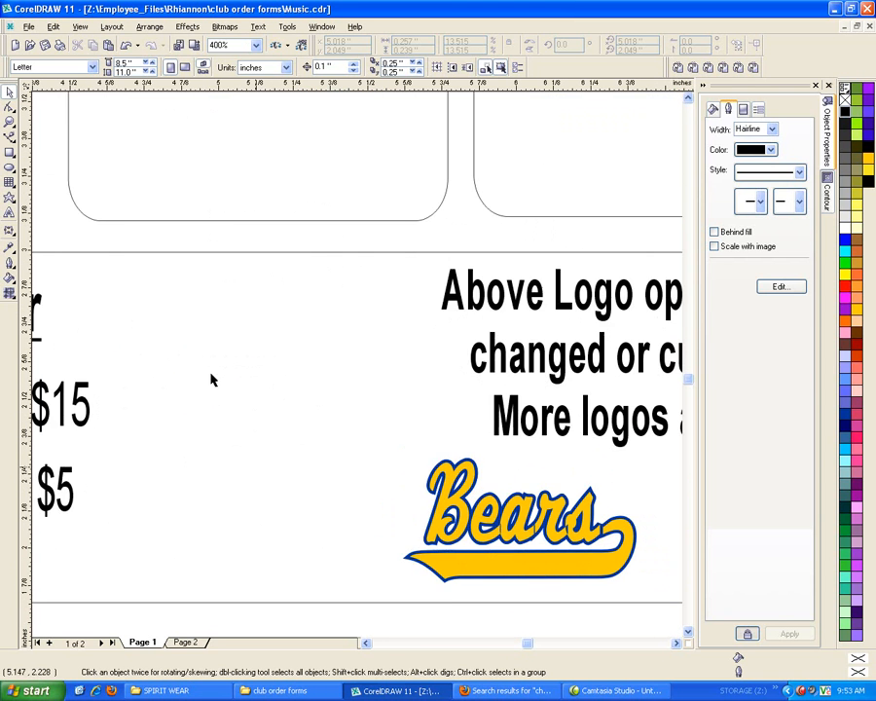
left_click_drag(189, 149, 249, 406)
left_click_drag(192, 154, 238, 413)
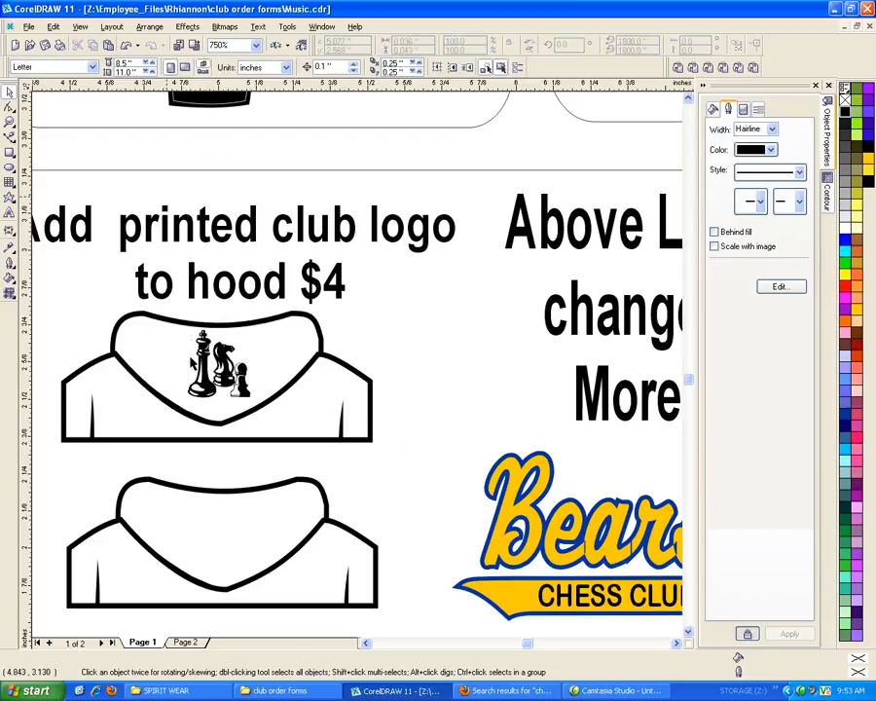
left_click_drag(151, 151, 309, 460)
left_click_drag(229, 364, 230, 541)
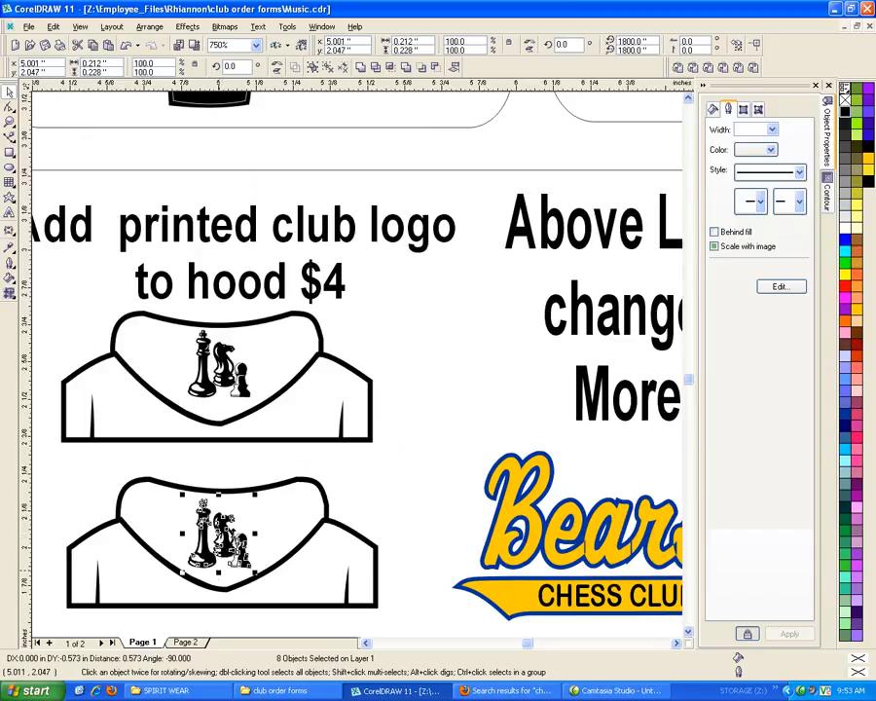
Ungroup all the copied chess pieces on the lower hood drawing into separate objects
scroll(218, 581, "up", 3)
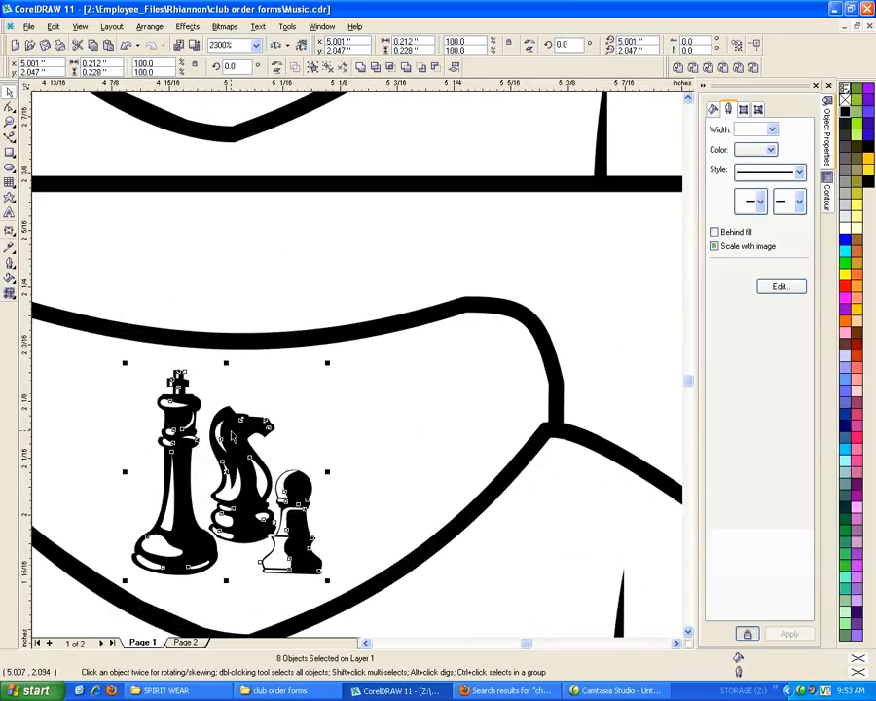
right_click(230, 430)
left_click(326, 366)
left_click(306, 438)
left_click(245, 451)
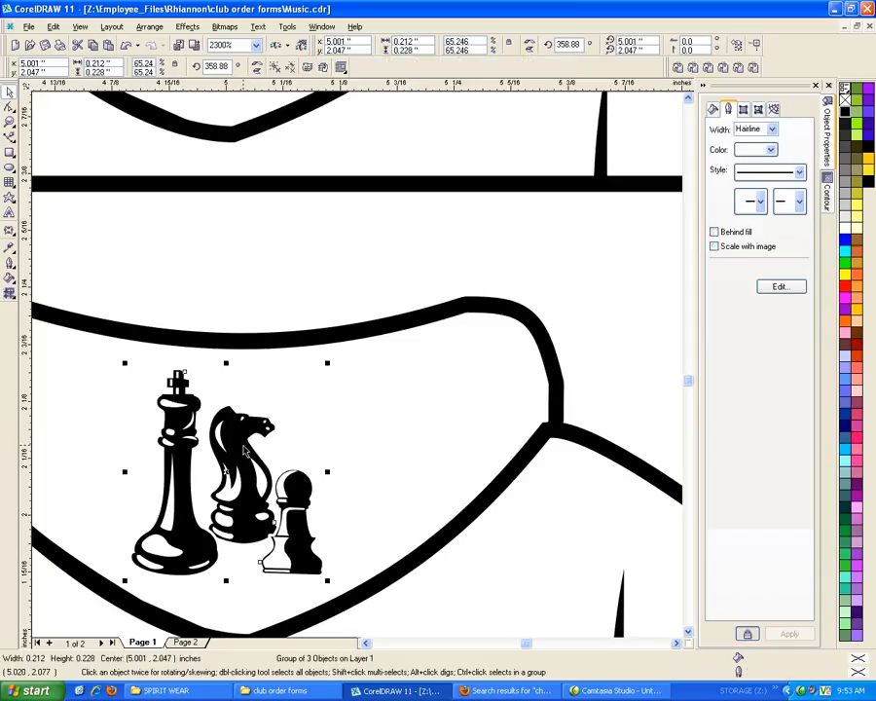
right_click(245, 448)
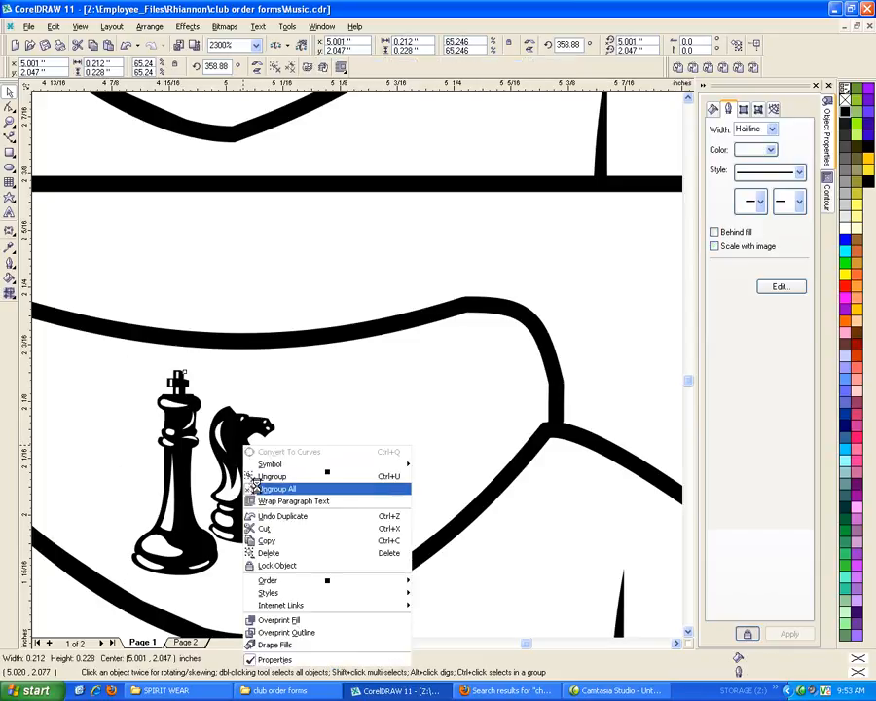
left_click(255, 486)
left_click(280, 370)
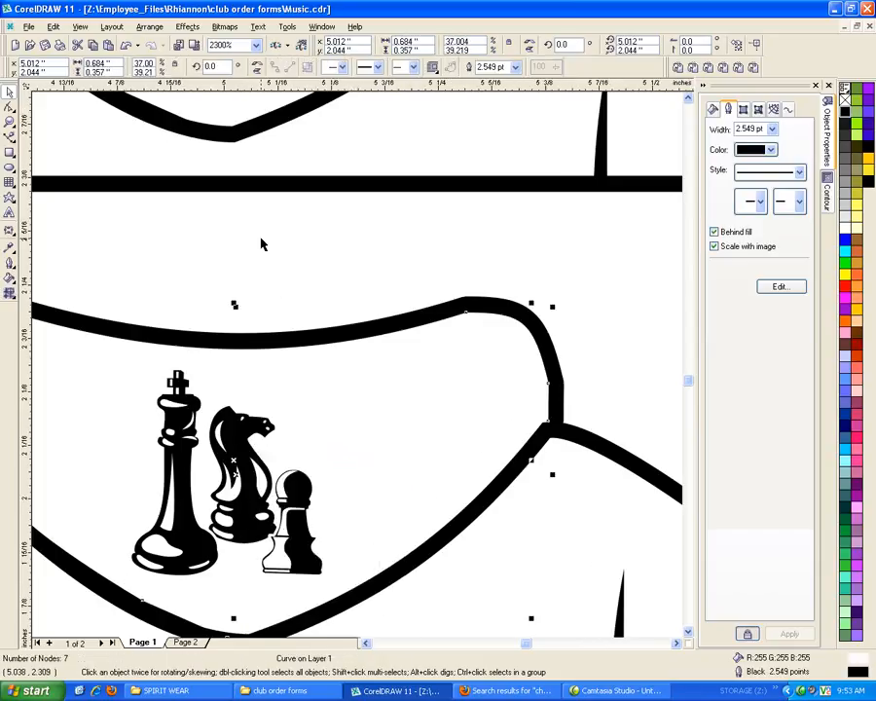
Lock the rounded outline of the name and logo options panel around the hood drawings
scroll(261, 243, "down", 3)
scroll(261, 243, "down", 5)
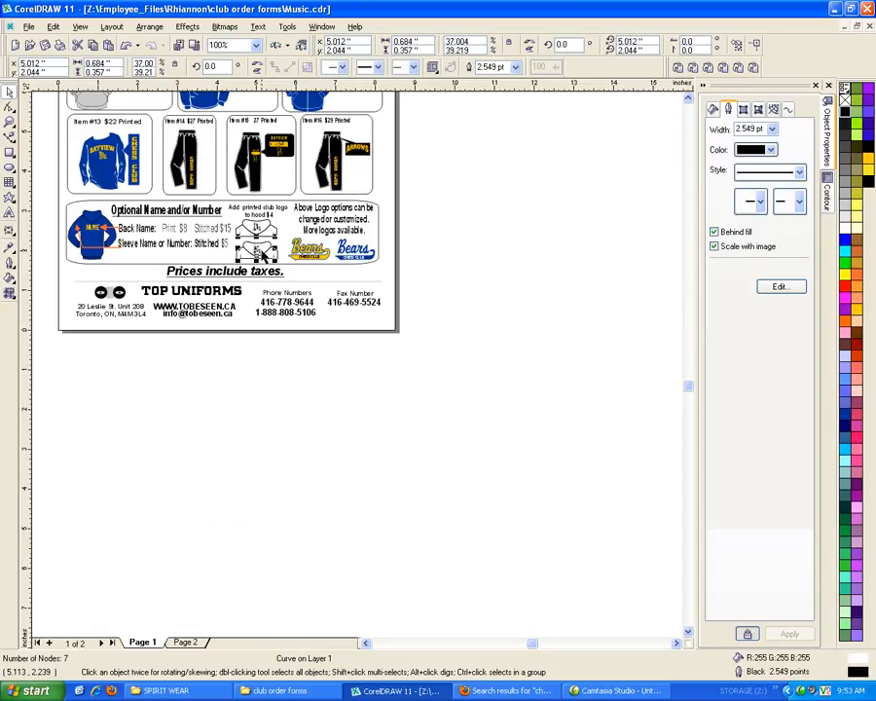
scroll(261, 245, "up", 2)
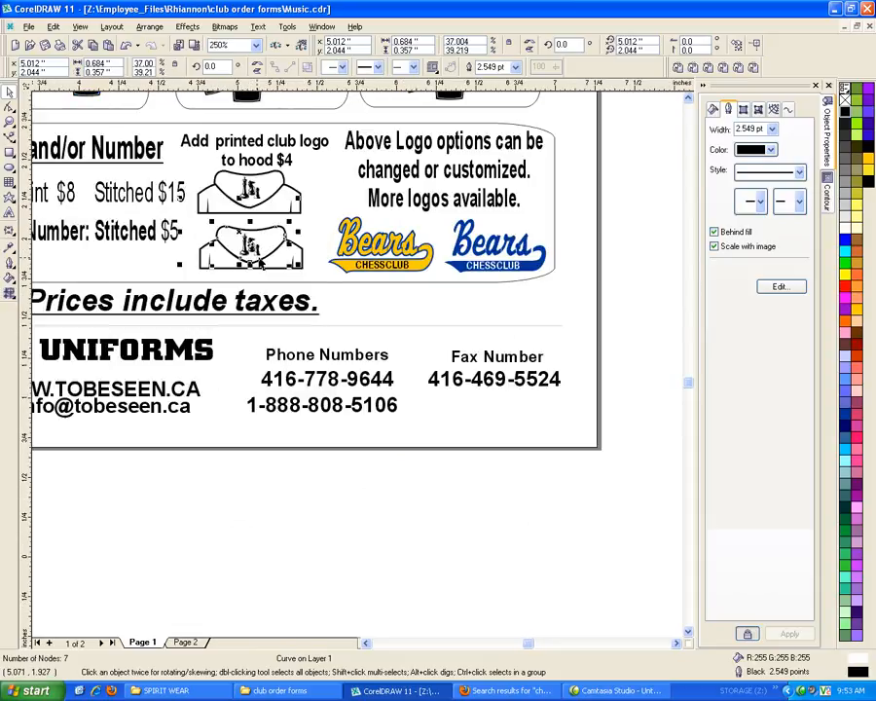
scroll(271, 264, "up", 1)
left_click(346, 291)
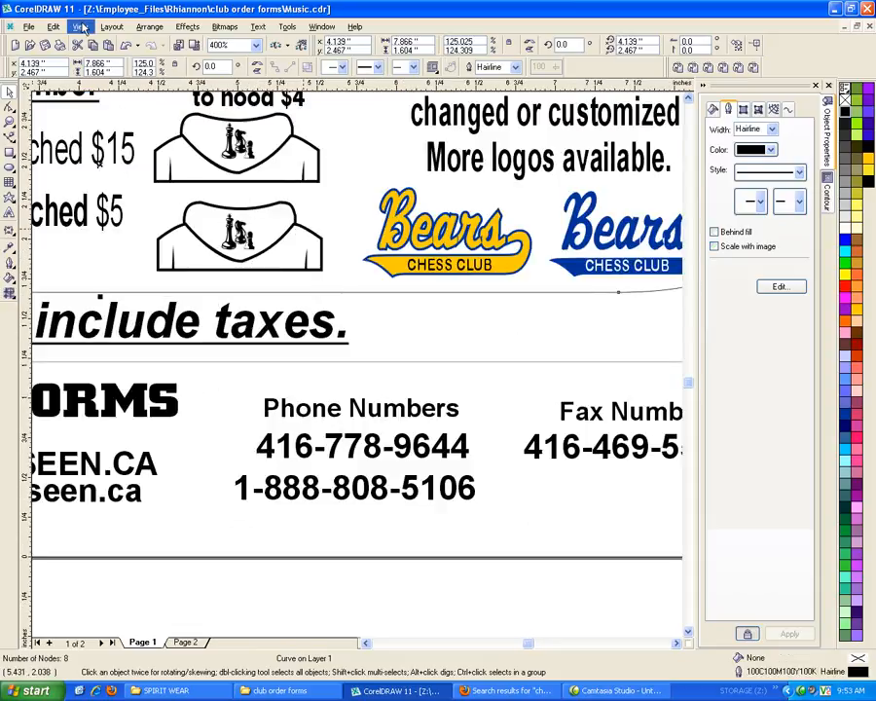
right_click(358, 277)
left_click(389, 376)
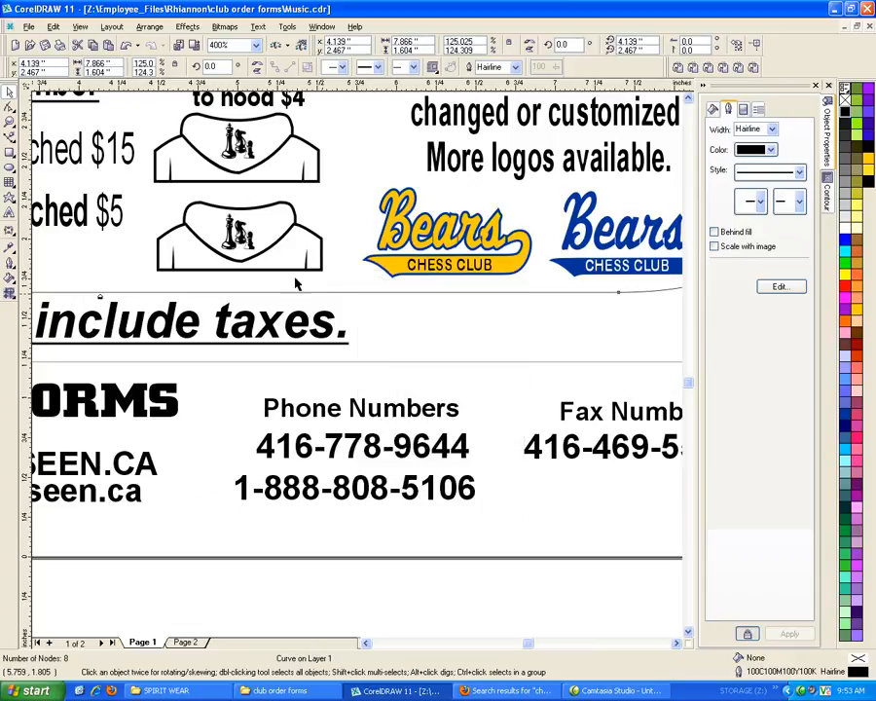
left_click(282, 298)
Delete the pawn and the king from the lower hood drawing, keeping only the knight
left_click_drag(278, 299, 236, 236)
scroll(235, 239, "up", 2)
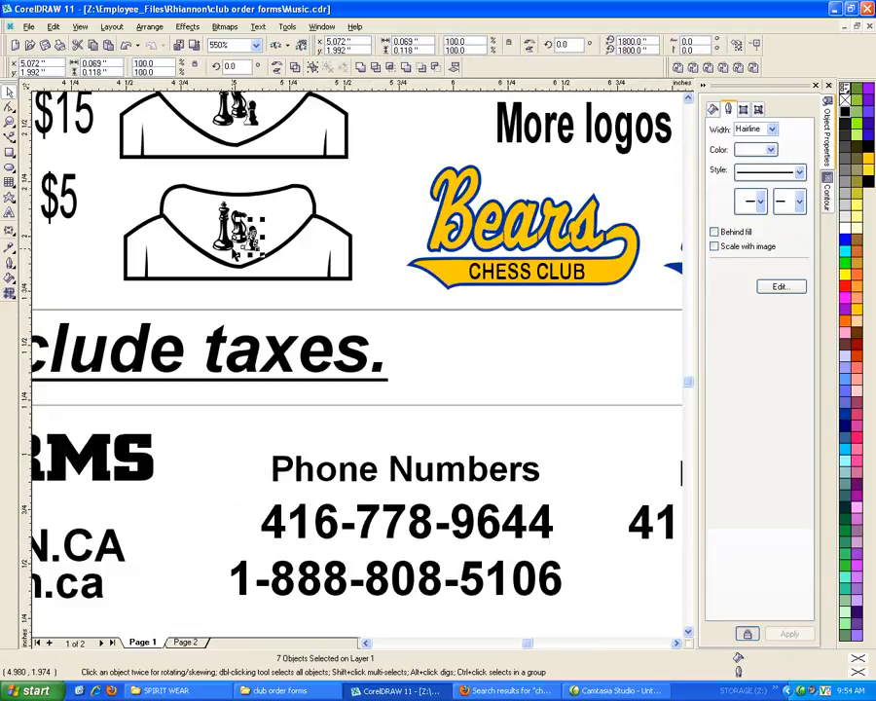
key("Delete")
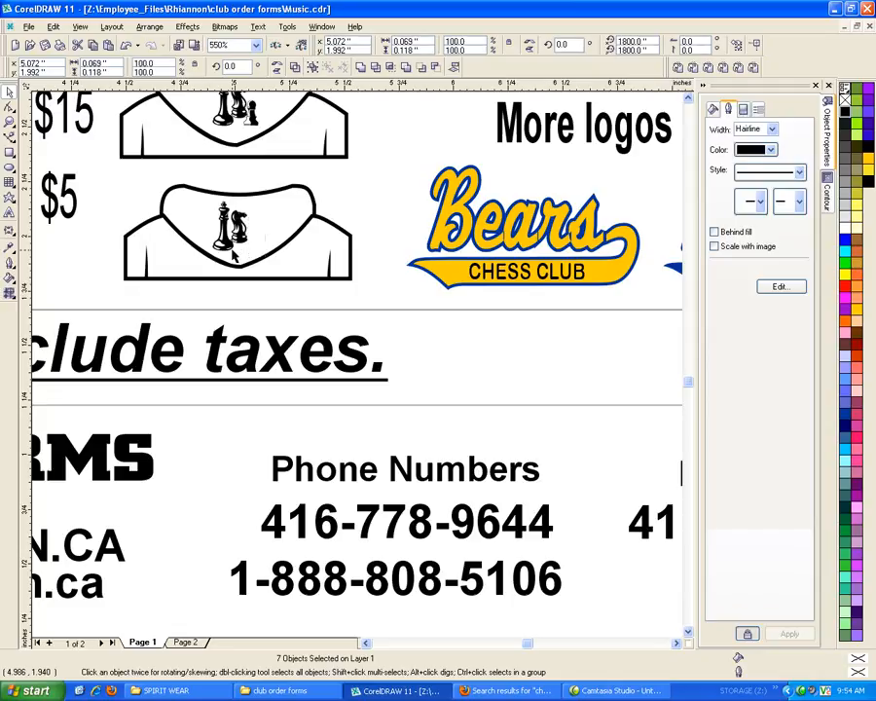
left_click_drag(234, 319, 203, 193)
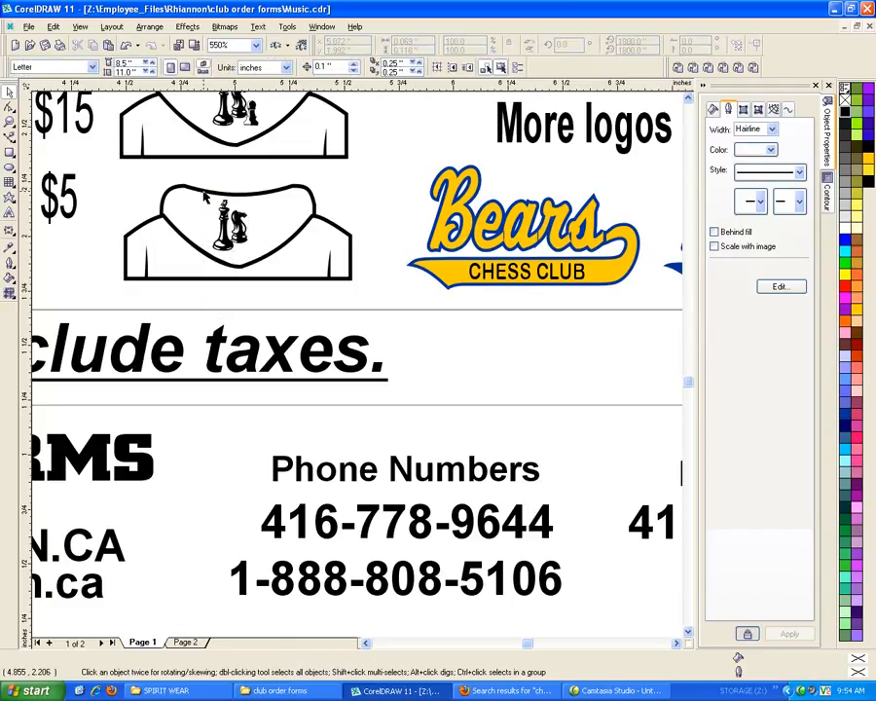
key("Delete")
Shift the knight's black shape slightly down and delete its white detail shape to leave a solid silhouette on the lower hood
left_click_drag(261, 320, 218, 181)
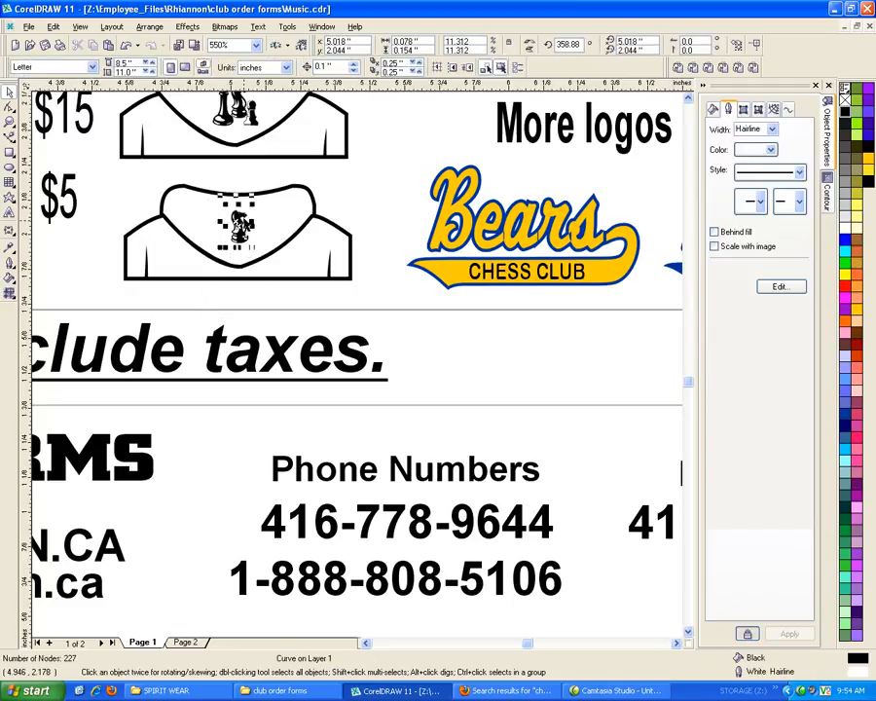
scroll(239, 226, "up", 4)
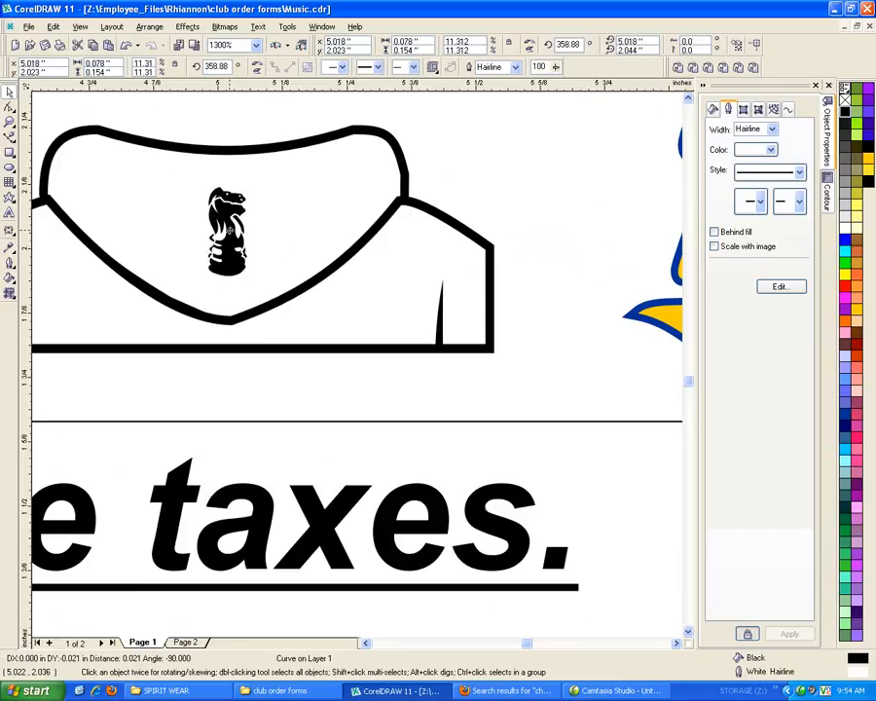
left_click(229, 236)
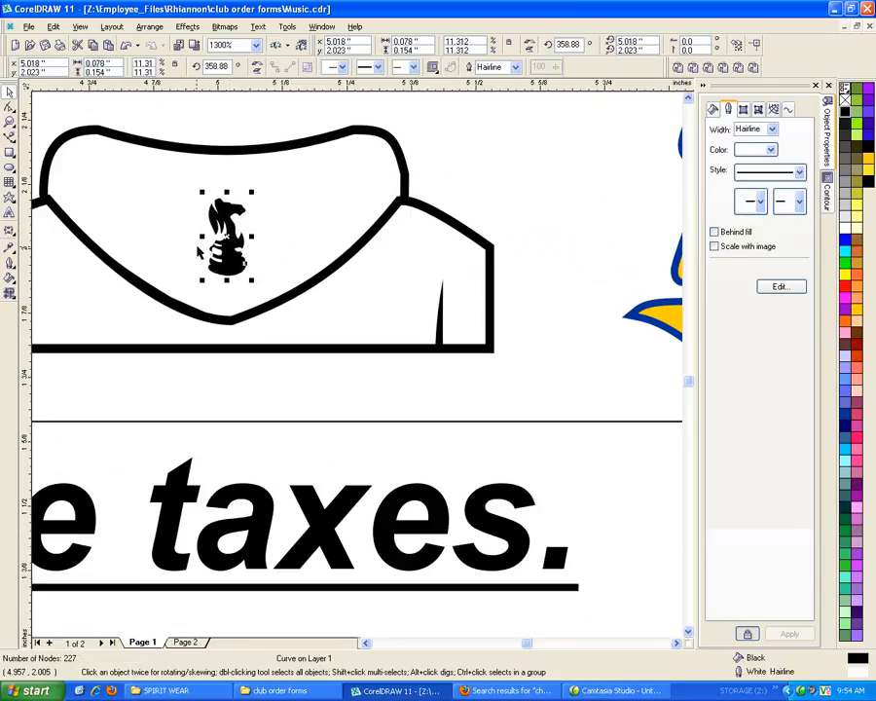
left_click(217, 235)
key("Delete")
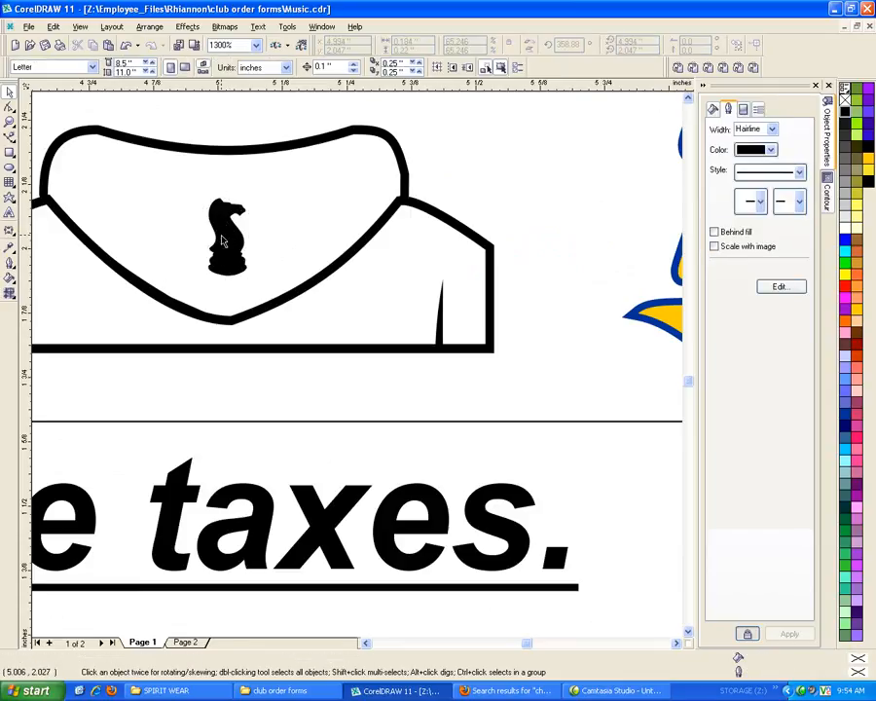
left_click(222, 241)
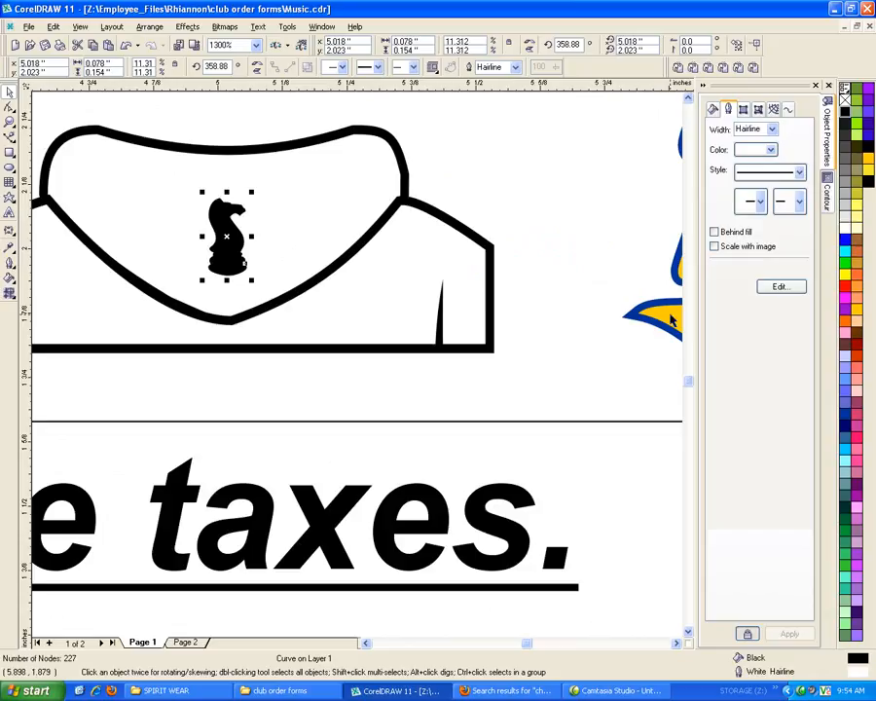
Centre the knight silhouette on the lower hood and enlarge it to about 0.085 by 0.168 inches
left_click_drag(226, 259, 236, 253)
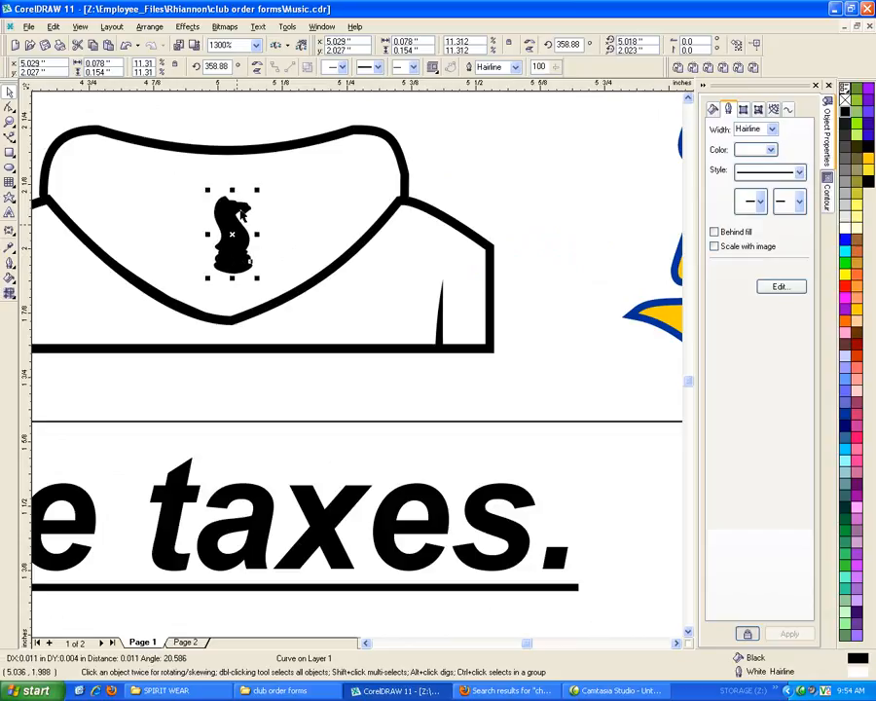
left_click_drag(258, 190, 263, 184)
scroll(258, 305, "down", 3)
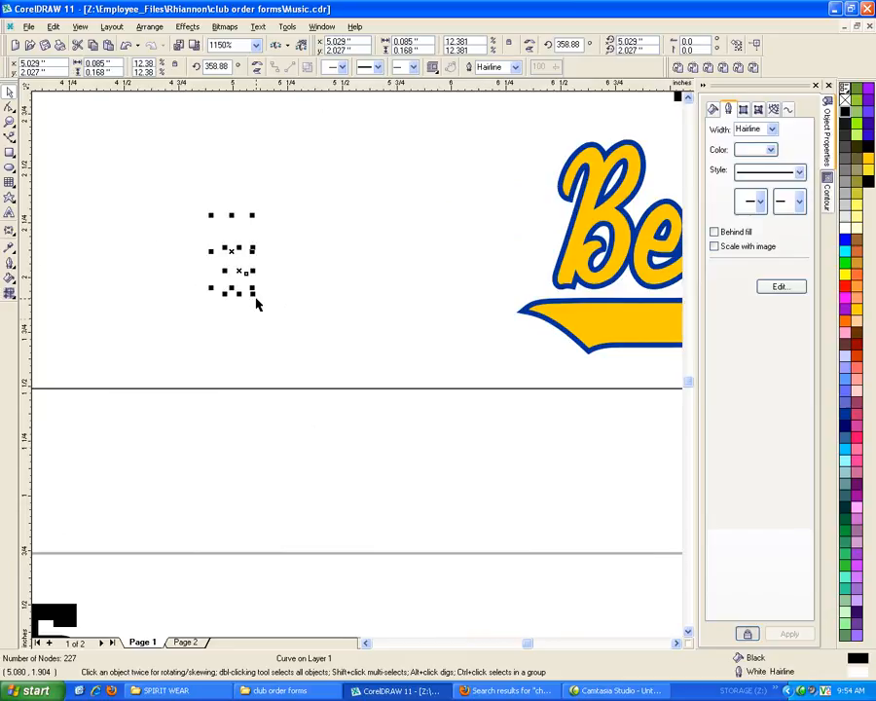
scroll(366, 377, "down", 4)
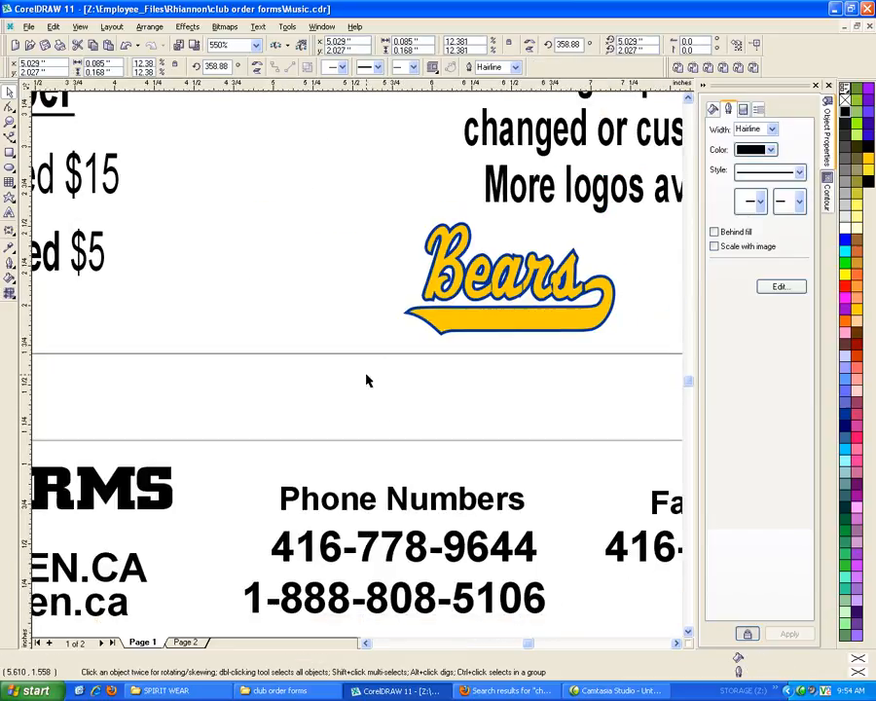
key("Escape")
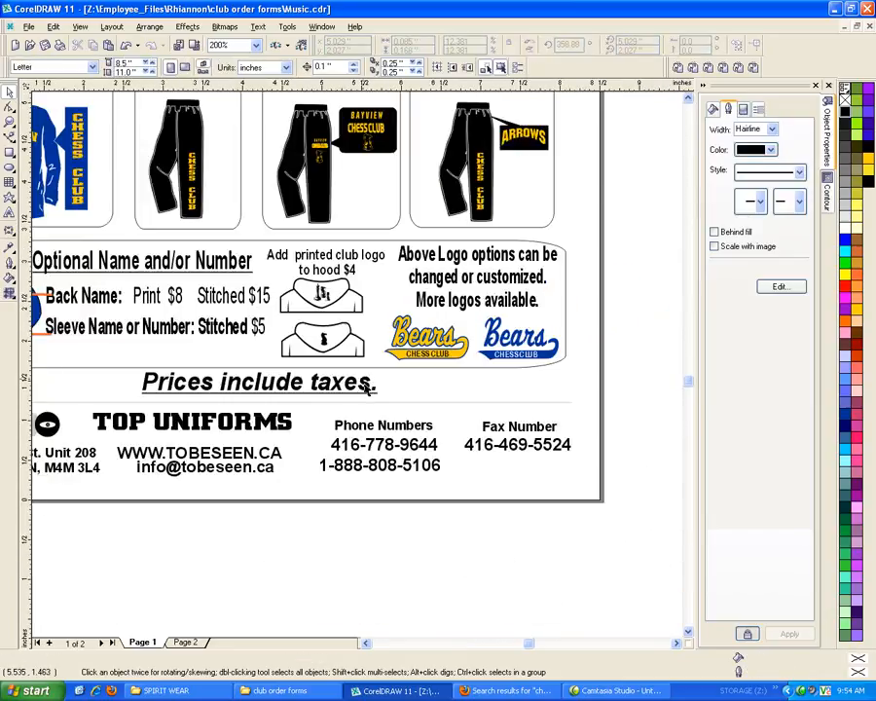
Copy the chess logos from both hood drawings on page 1 and paste them onto page 2
left_click_drag(379, 370, 305, 278)
key("ctrl+c")
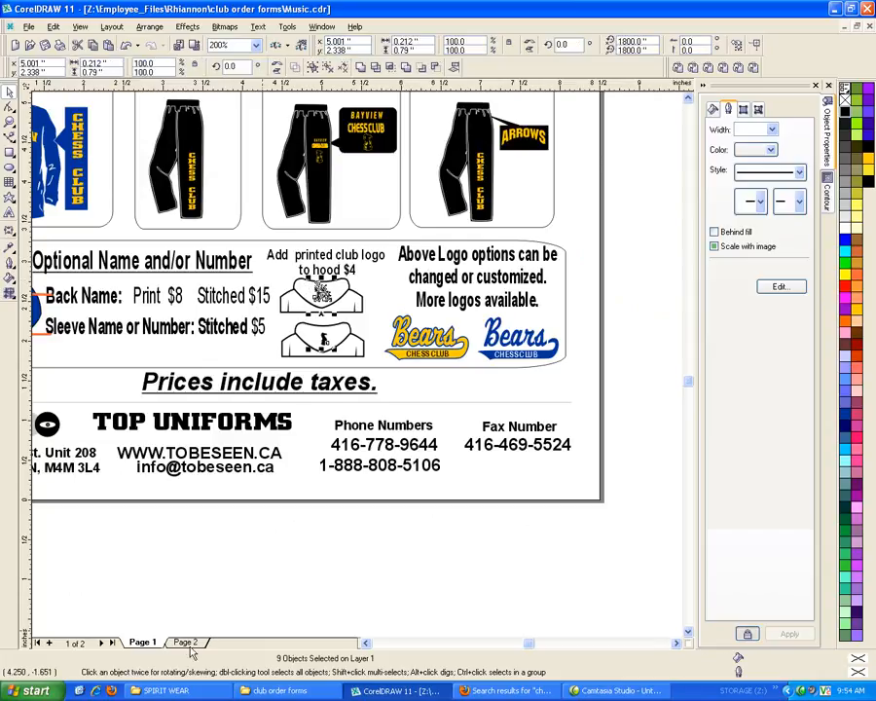
left_click(190, 645)
key("ctrl+v")
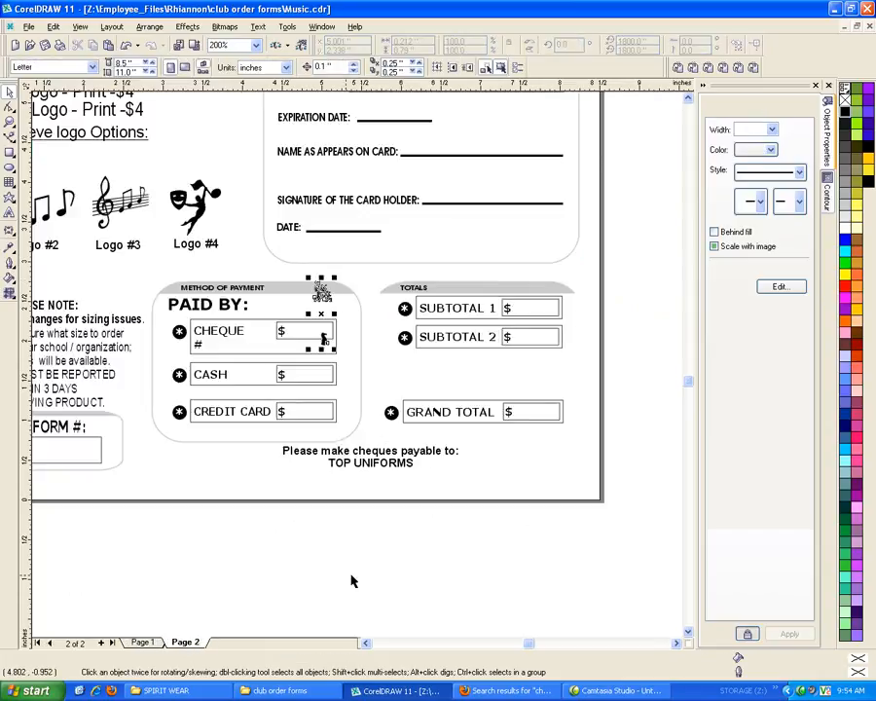
Place the pasted chess logos outside the page beside the logo options and enlarge them together to about 0.343 by 1.281 inches
scroll(565, 574, "down", 2)
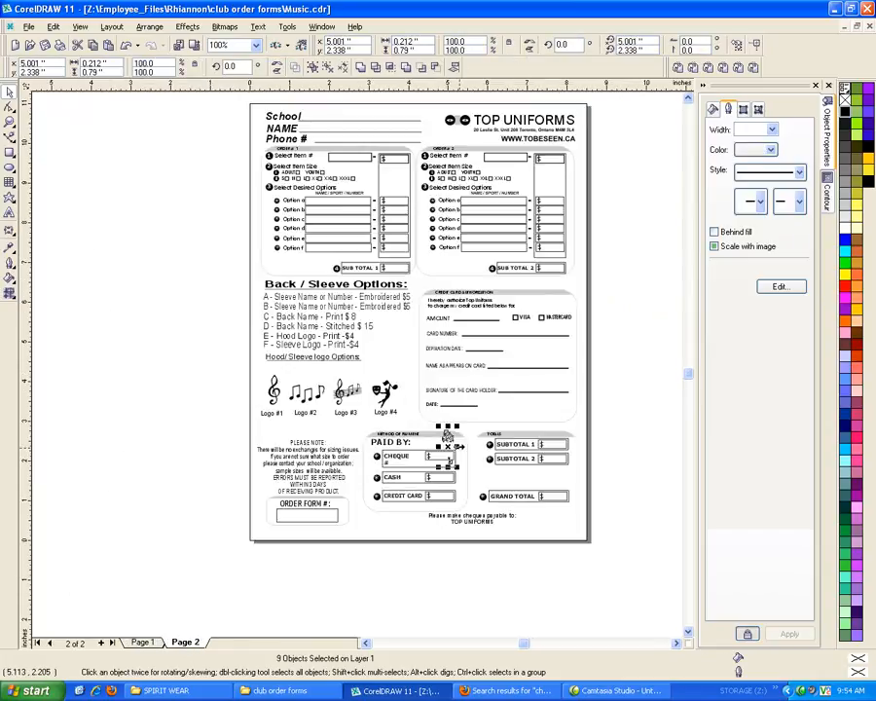
left_click(448, 442)
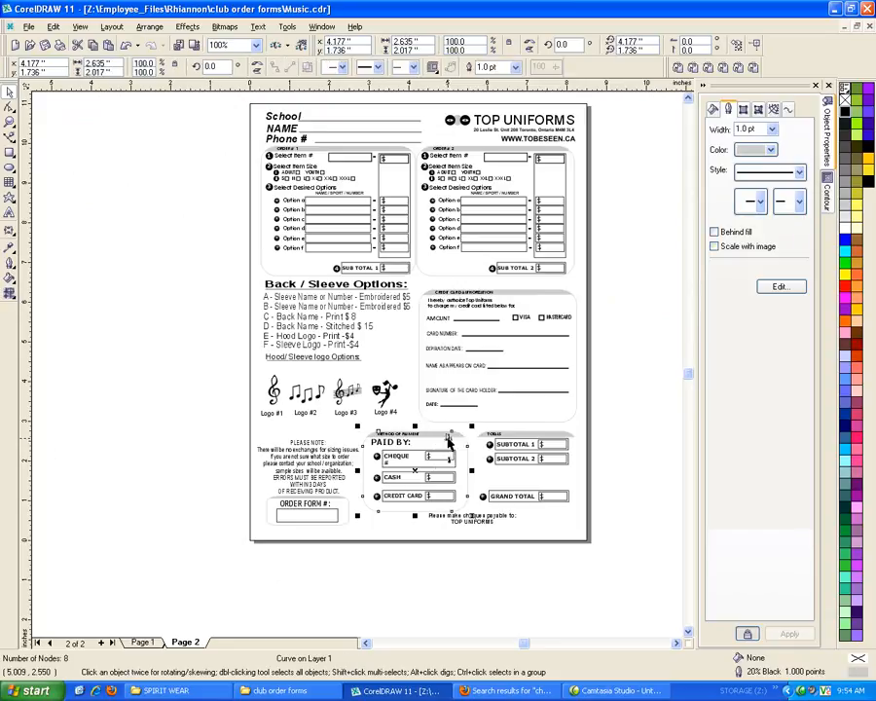
key("Escape")
key("ctrl+v")
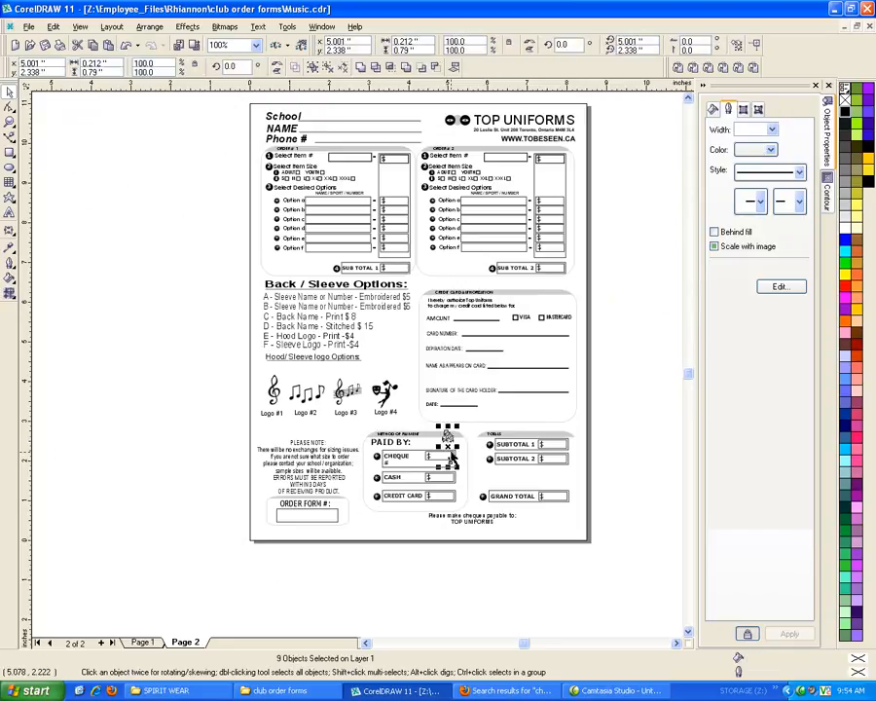
left_click_drag(451, 450, 235, 407)
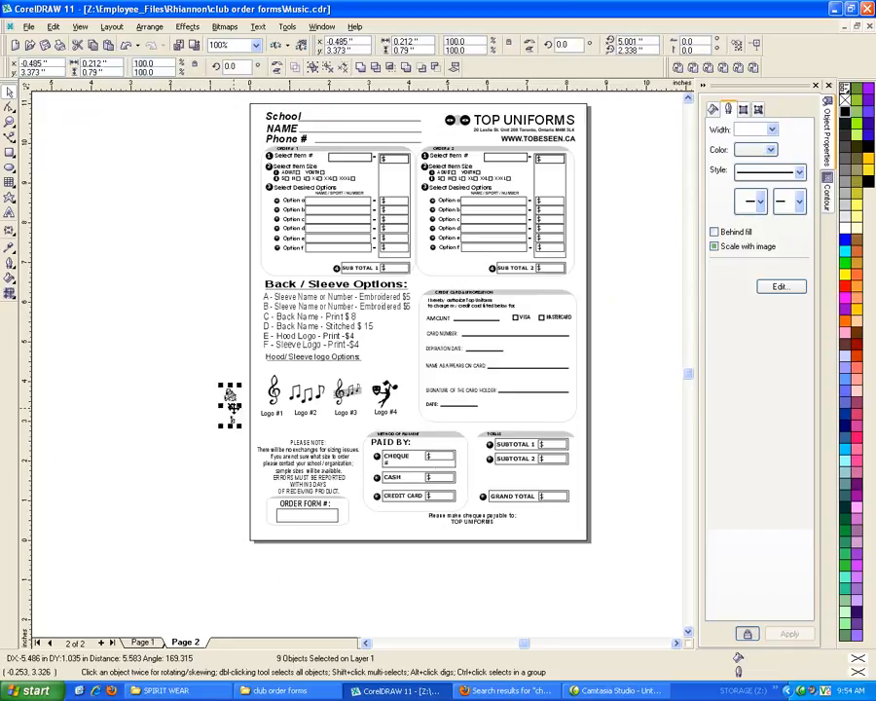
scroll(236, 406, "up", 2)
scroll(237, 409, "up", 2)
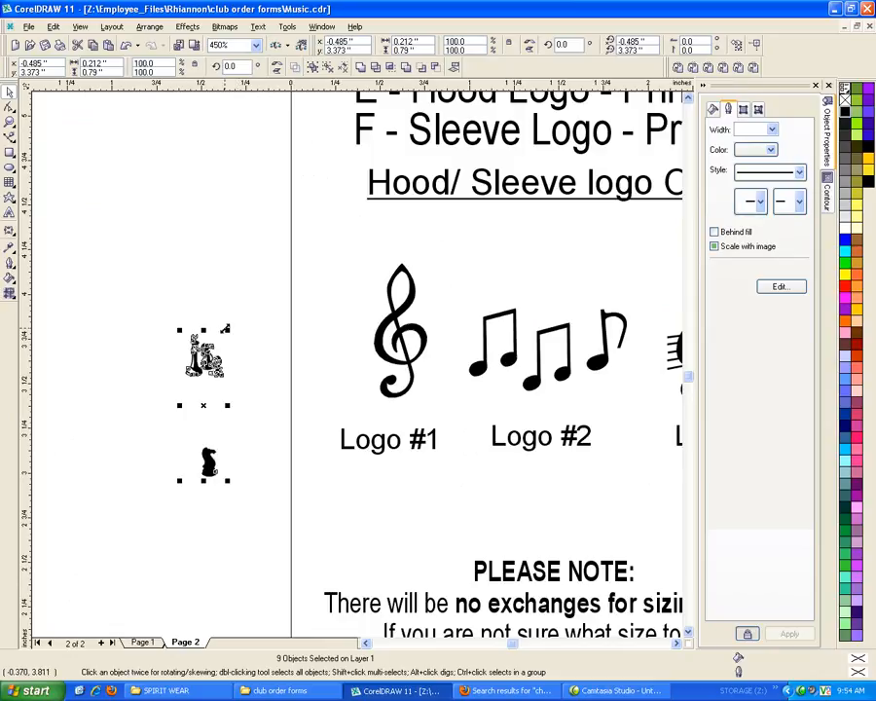
left_click(123, 309)
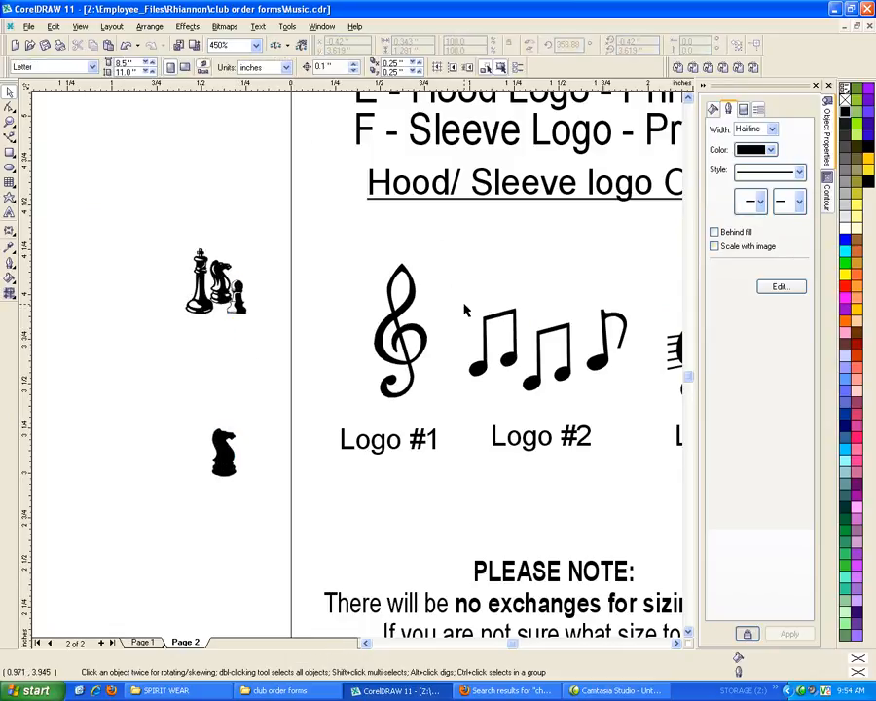
Replace the treble clef above Logo #1 with the three-piece chess artwork, enlarged to fill the space
left_click(421, 292)
key("Delete")
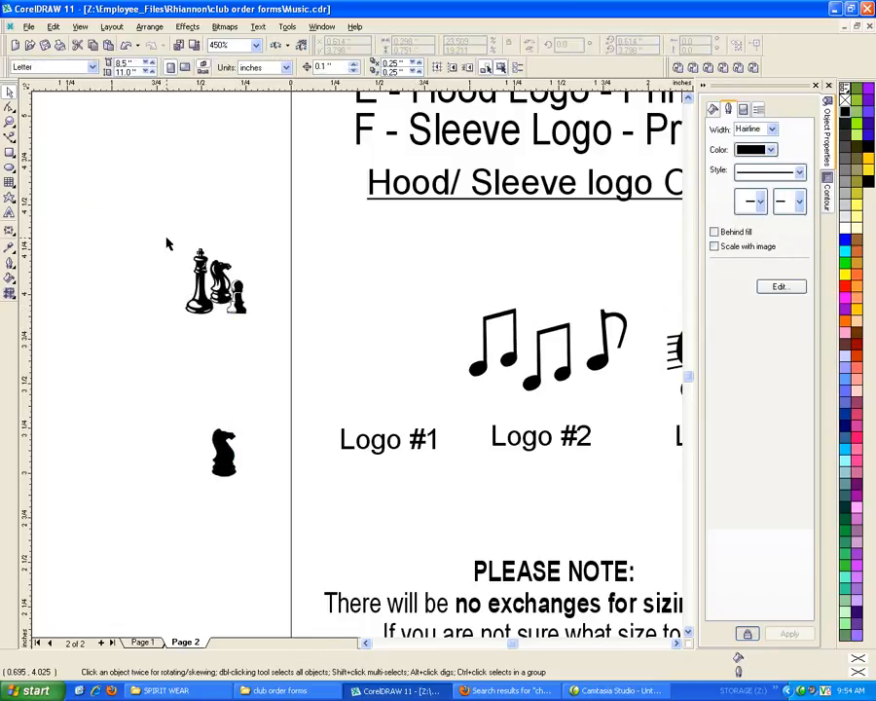
left_click_drag(169, 259, 332, 377)
left_click_drag(143, 206, 268, 358)
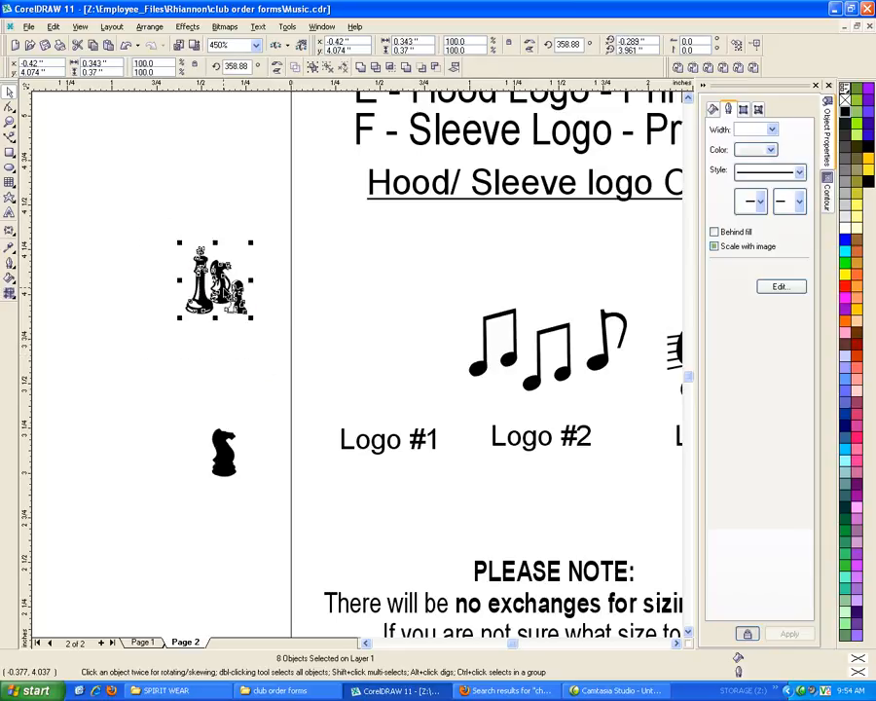
left_click_drag(223, 288, 359, 371)
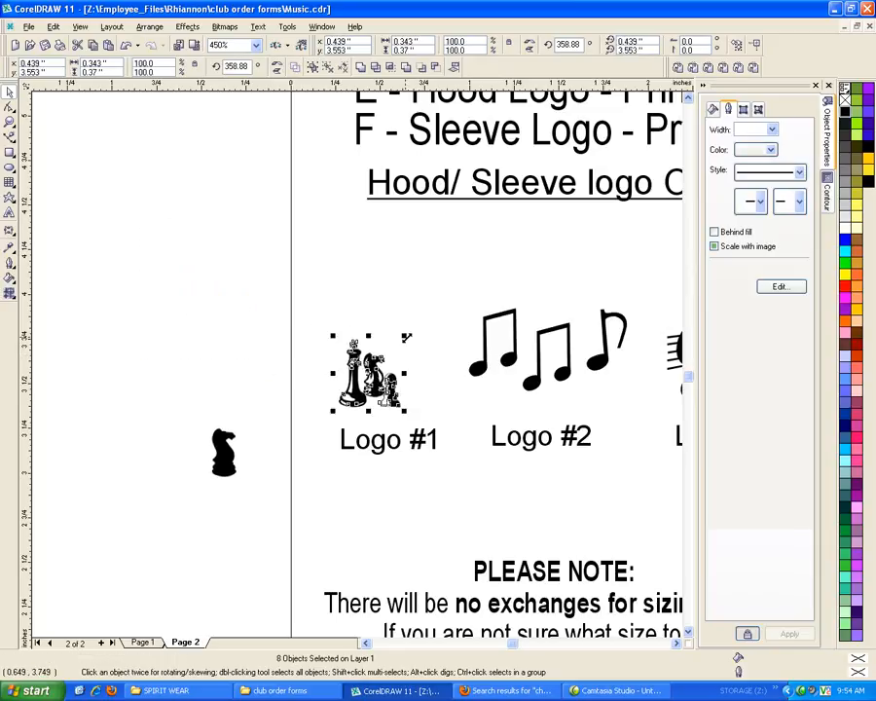
left_click_drag(394, 328, 459, 253)
left_click_drag(407, 347, 389, 337)
Replace the music notes above Logo #2 with the knight silhouette, enlarged to about 0.347 by 0.687 inches
left_click(518, 361)
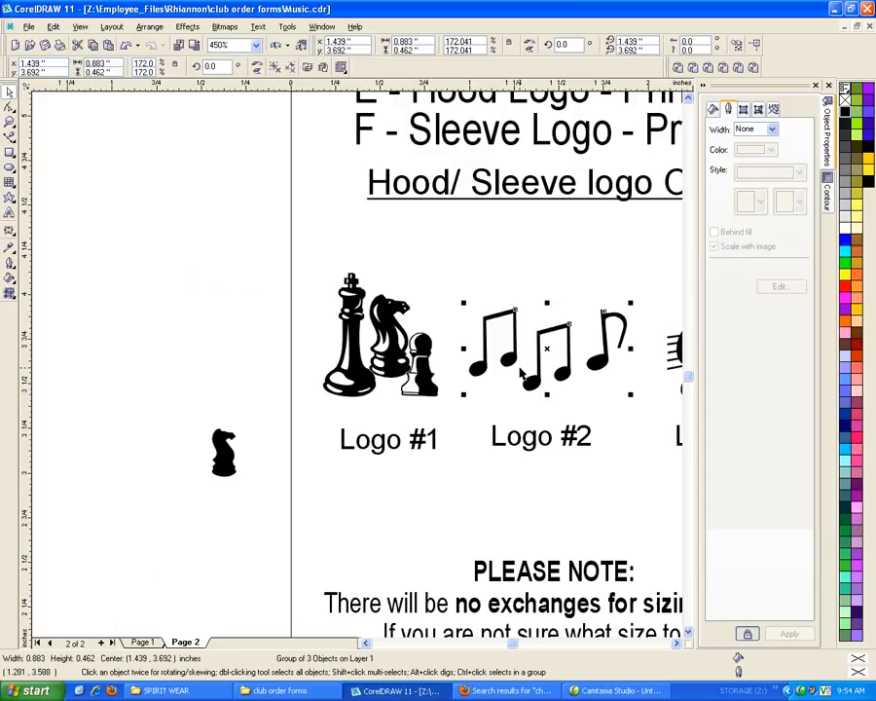
key("Delete")
left_click_drag(162, 405, 302, 511)
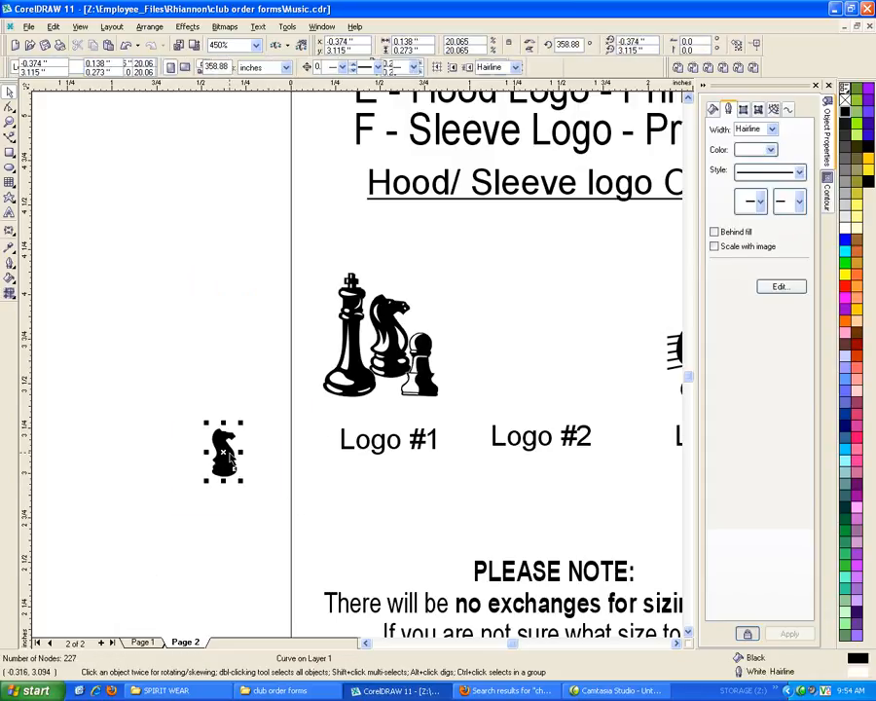
left_click_drag(224, 453, 590, 262)
left_click_drag(536, 313, 534, 322)
scroll(167, 342, "down", 4)
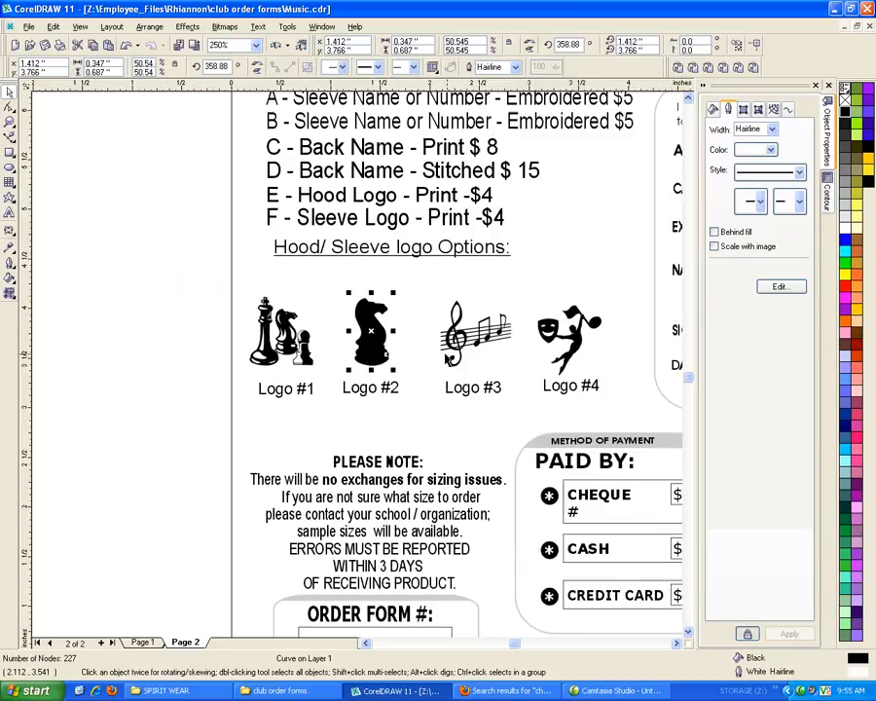
Delete the music notes above Logo #3 and the dancing drama-mask figure above Logo #4
left_click(465, 333)
key("Delete")
left_click(578, 351)
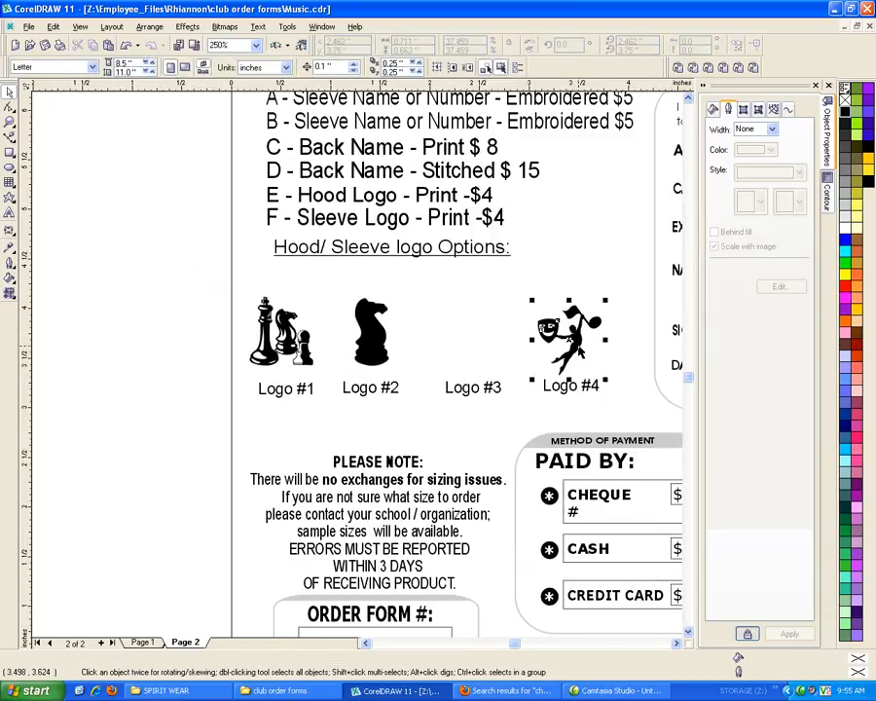
key("Delete")
Place a copy of the three-piece chess artwork outside the page beside Logo #1 and ungroup it
left_click_drag(189, 284, 318, 374)
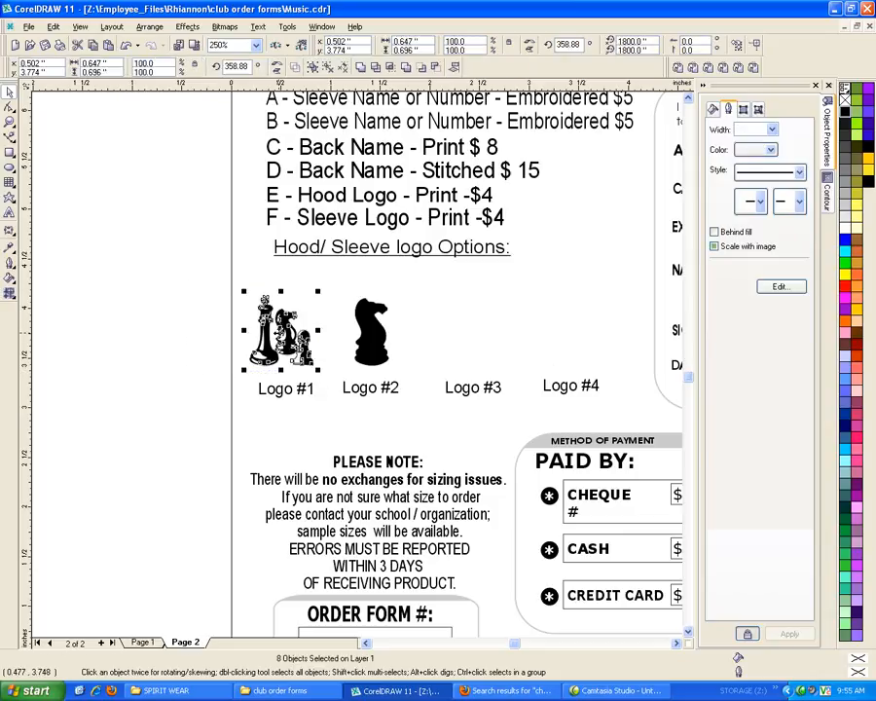
left_click_drag(279, 333, 141, 353)
right_click(140, 352)
left_click(131, 432)
left_click(148, 348)
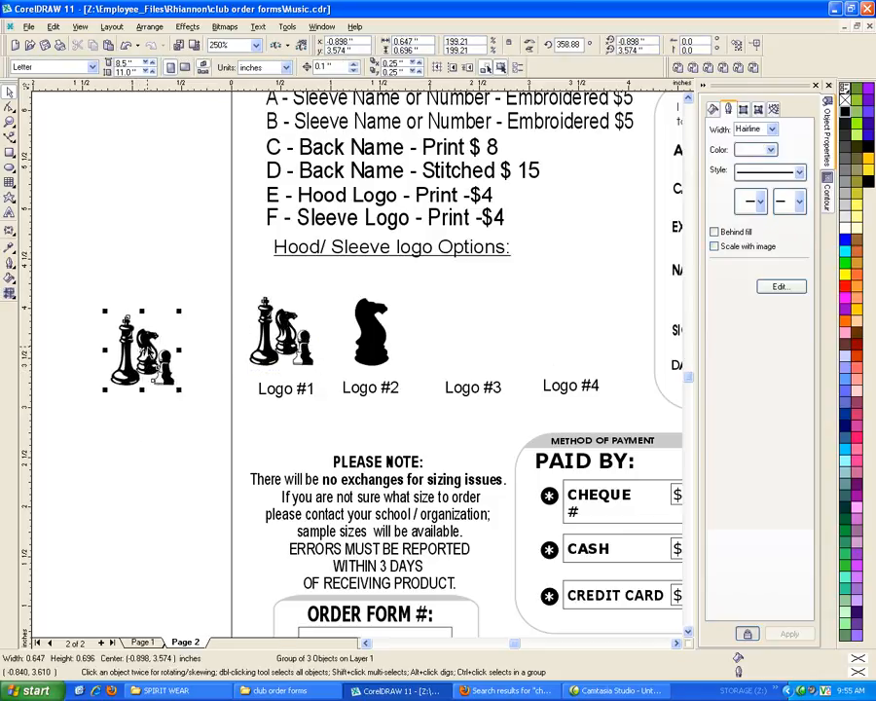
right_click(152, 349)
left_click(195, 376)
Delete the knight, the pawn and the white detail shapes from the ungrouped copy, keeping only the solid king silhouette
left_click_drag(193, 400, 107, 313)
key("Delete")
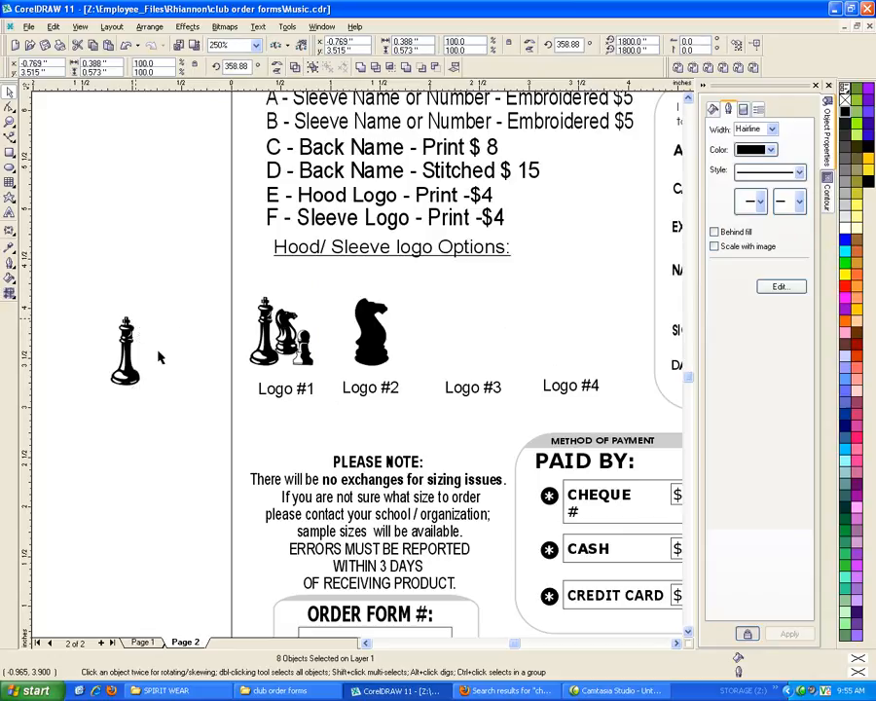
left_click_drag(182, 407, 95, 309)
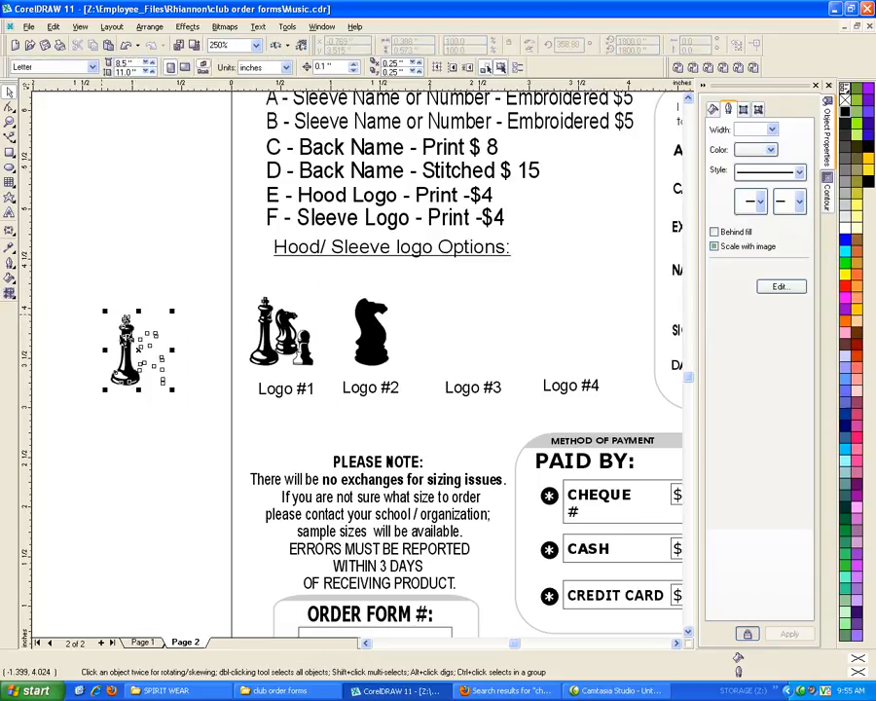
left_click(124, 346)
left_click(204, 461)
left_click(153, 357)
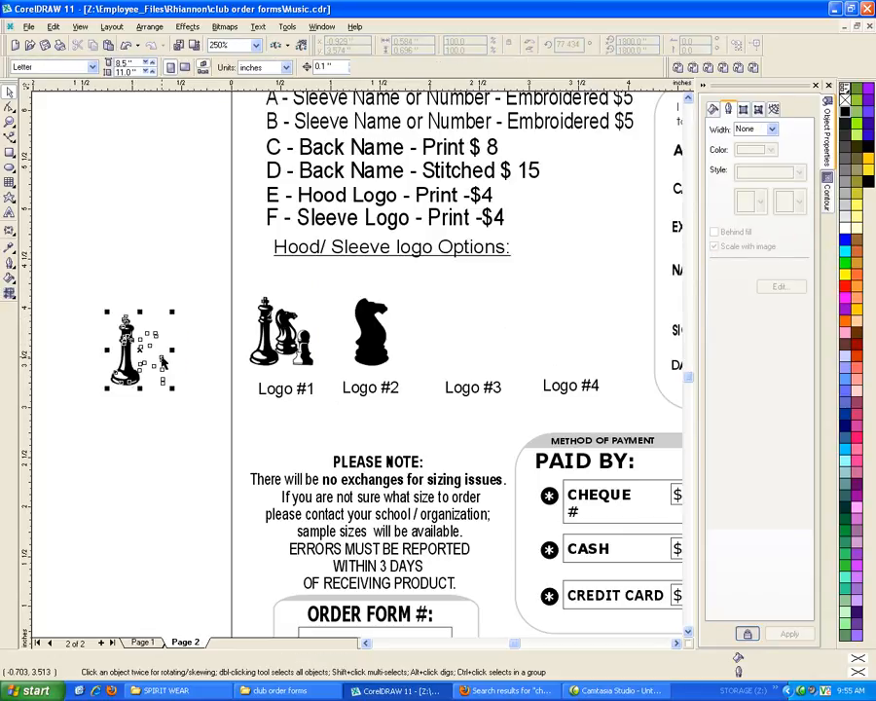
key("Delete")
Place the king silhouette above Logo #3 and rotate it slightly to about 79.5 degrees so it stands upright
left_click_drag(164, 422, 96, 305)
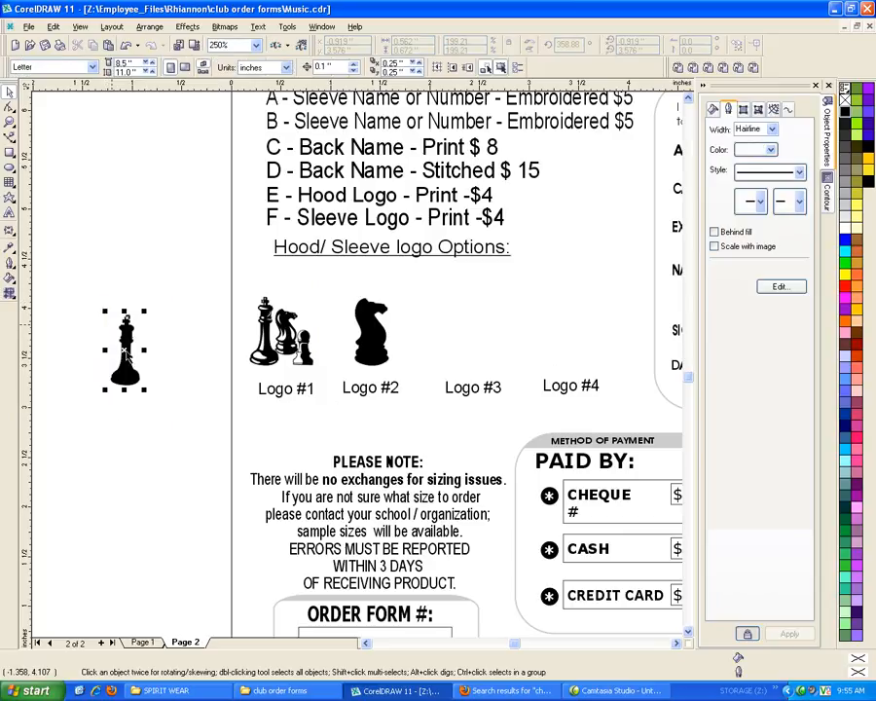
left_click_drag(125, 346, 475, 341)
left_click(165, 439)
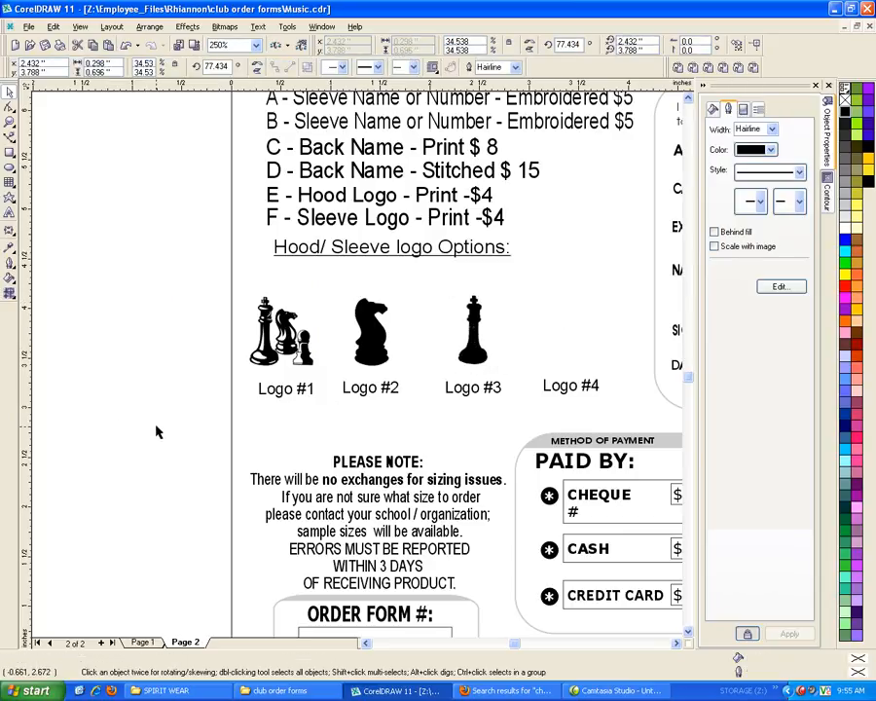
scroll(471, 353, "up", 1)
left_click(473, 314)
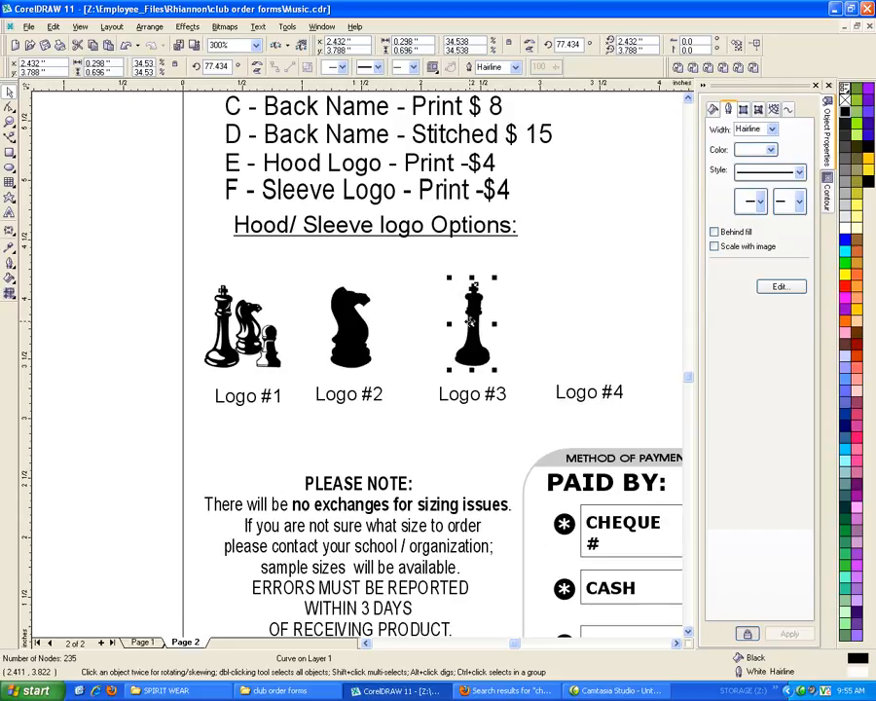
left_click(471, 321)
left_click_drag(495, 273, 490, 281)
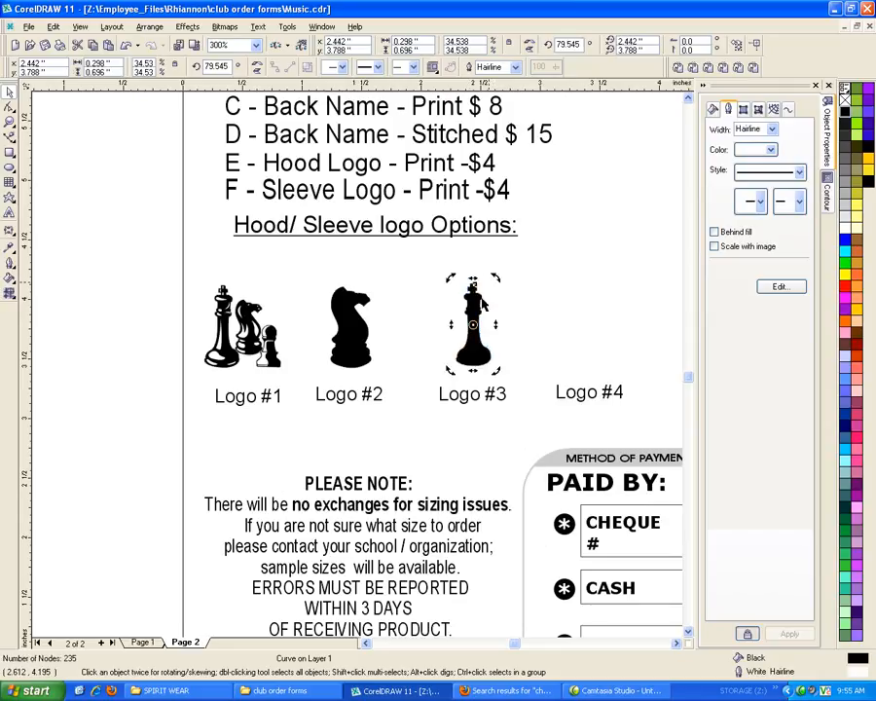
left_click(59, 527)
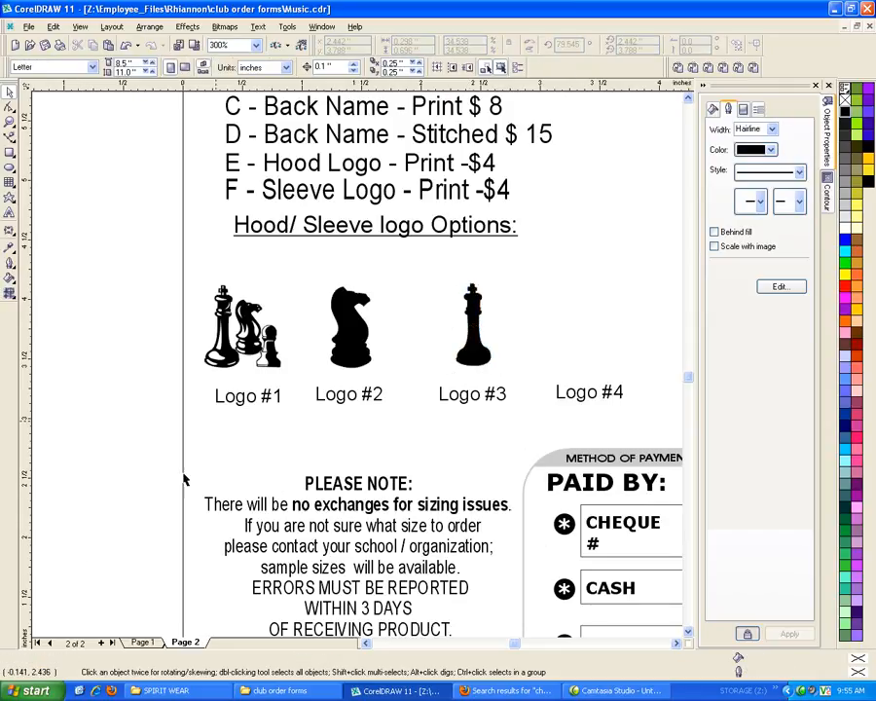
Delete the Logo #4 label from the hood and sleeve logo options
left_click(268, 357)
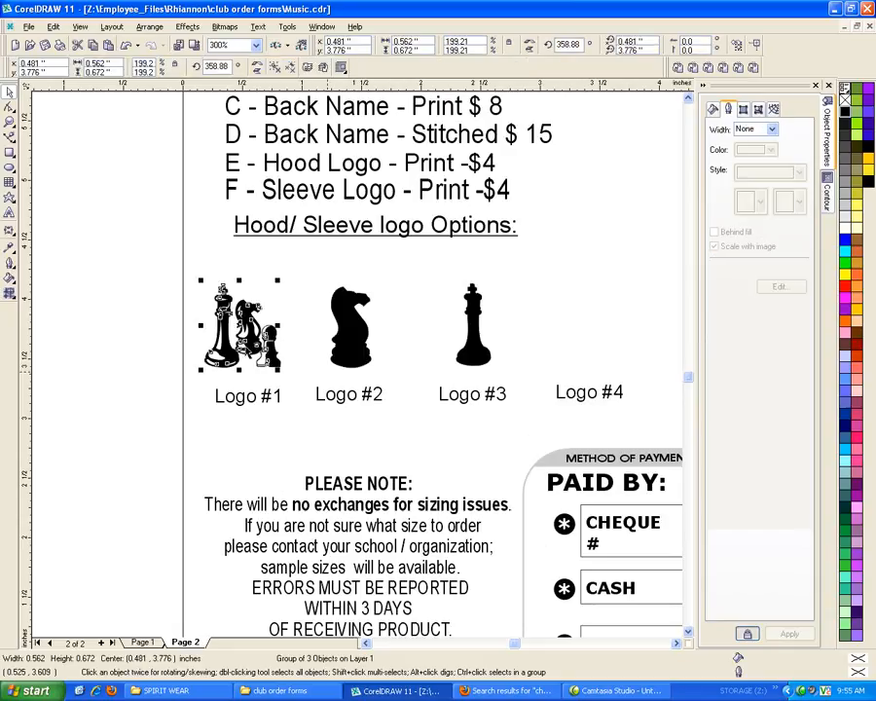
left_click(615, 394)
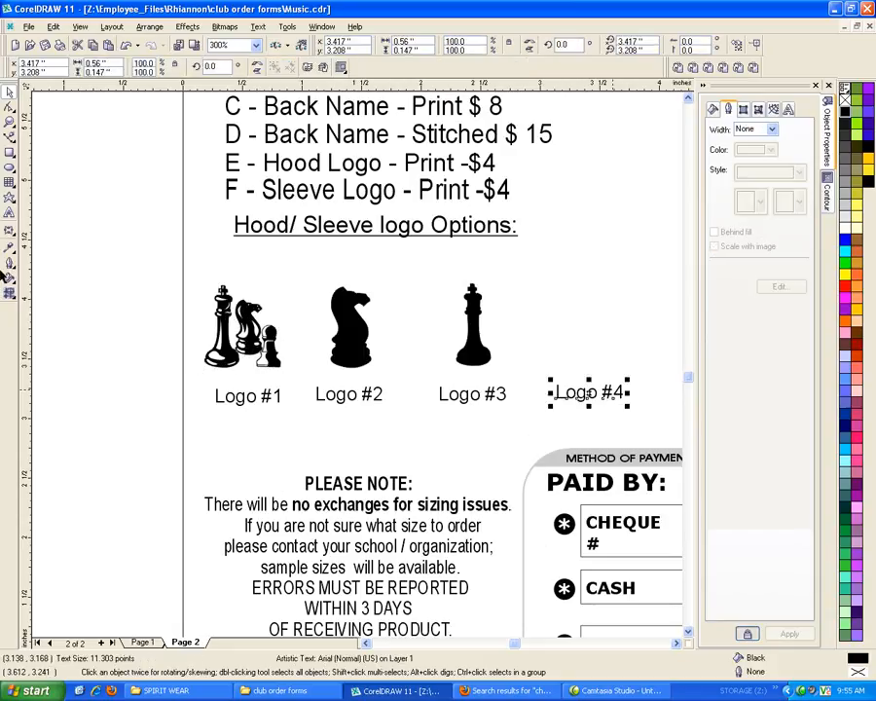
key("Delete")
Enlarge the three logos with their labels to about 3.166 by 1.297 inches, shift them up slightly, and return to page 1
left_click_drag(132, 259, 586, 441)
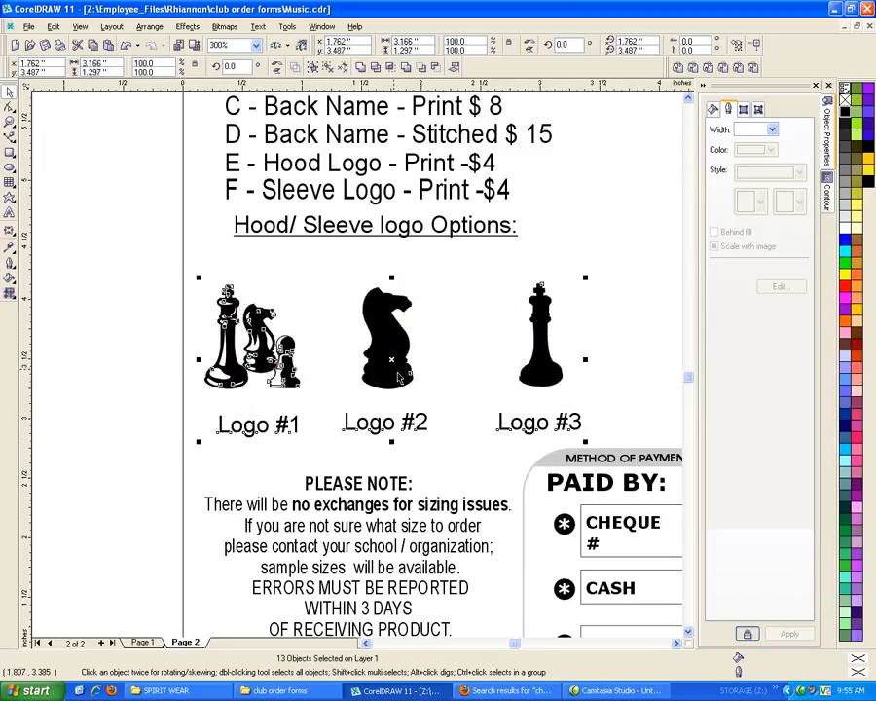
left_click_drag(392, 363, 392, 350)
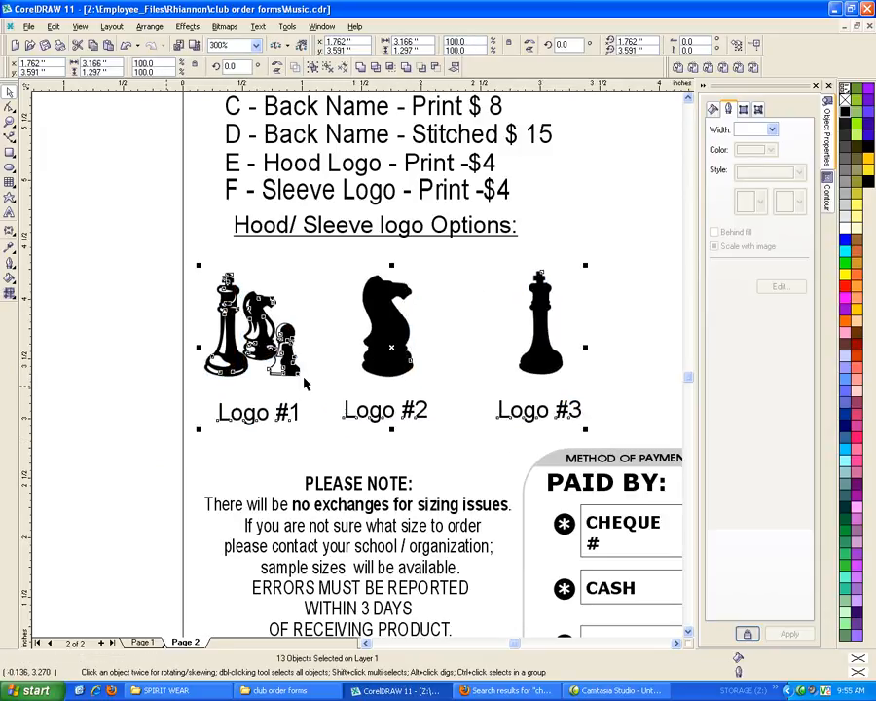
left_click(105, 423)
scroll(127, 427, "down", 5)
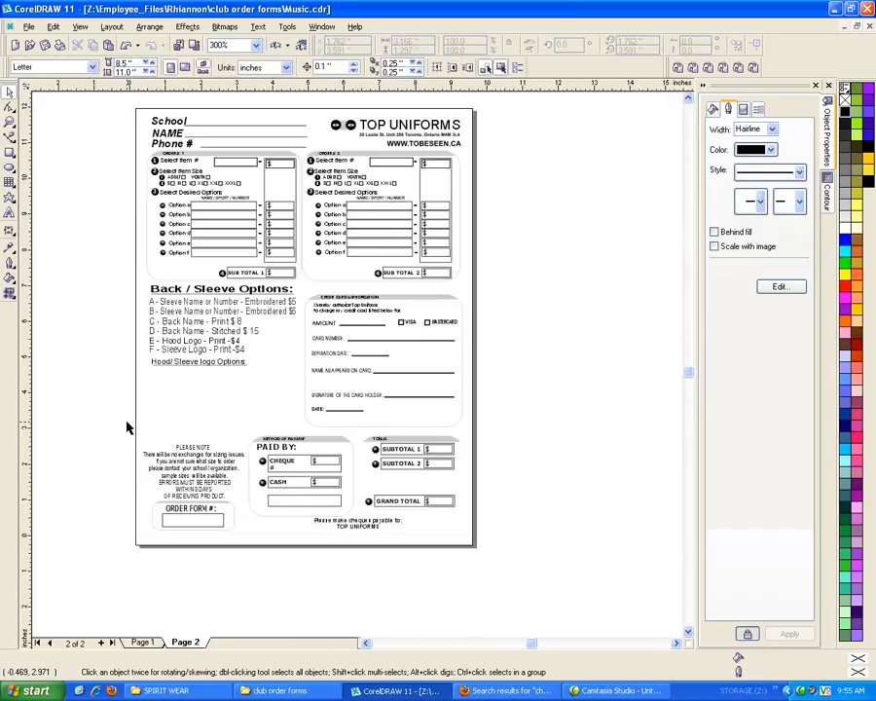
left_click(143, 643)
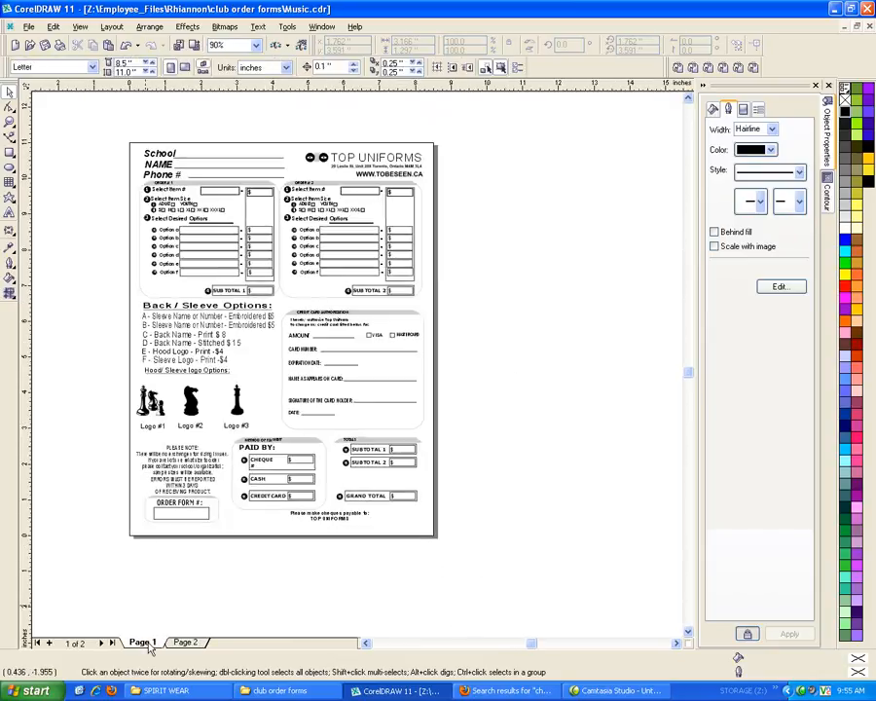